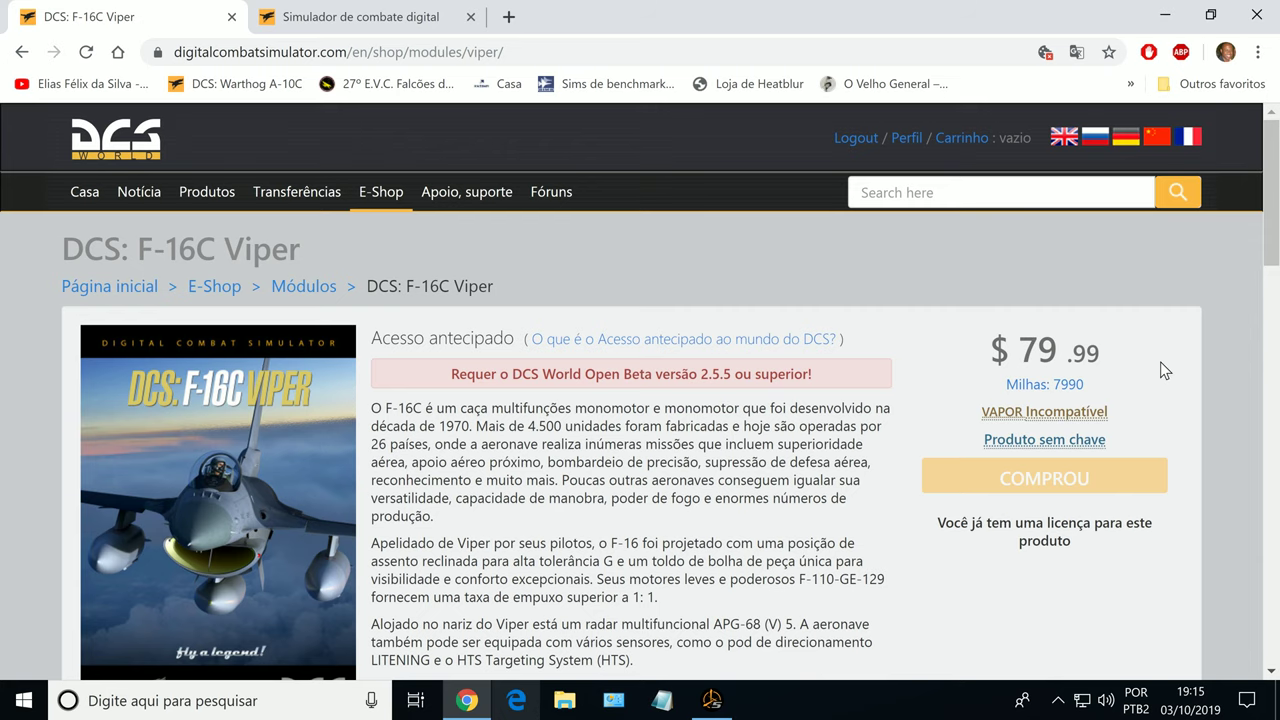
Review the DCS: F-16C Viper product page in the shop and close the browser.
scroll(1165, 368, "down", 1)
scroll(1171, 423, "up", 1)
scroll(1178, 365, "down", 1)
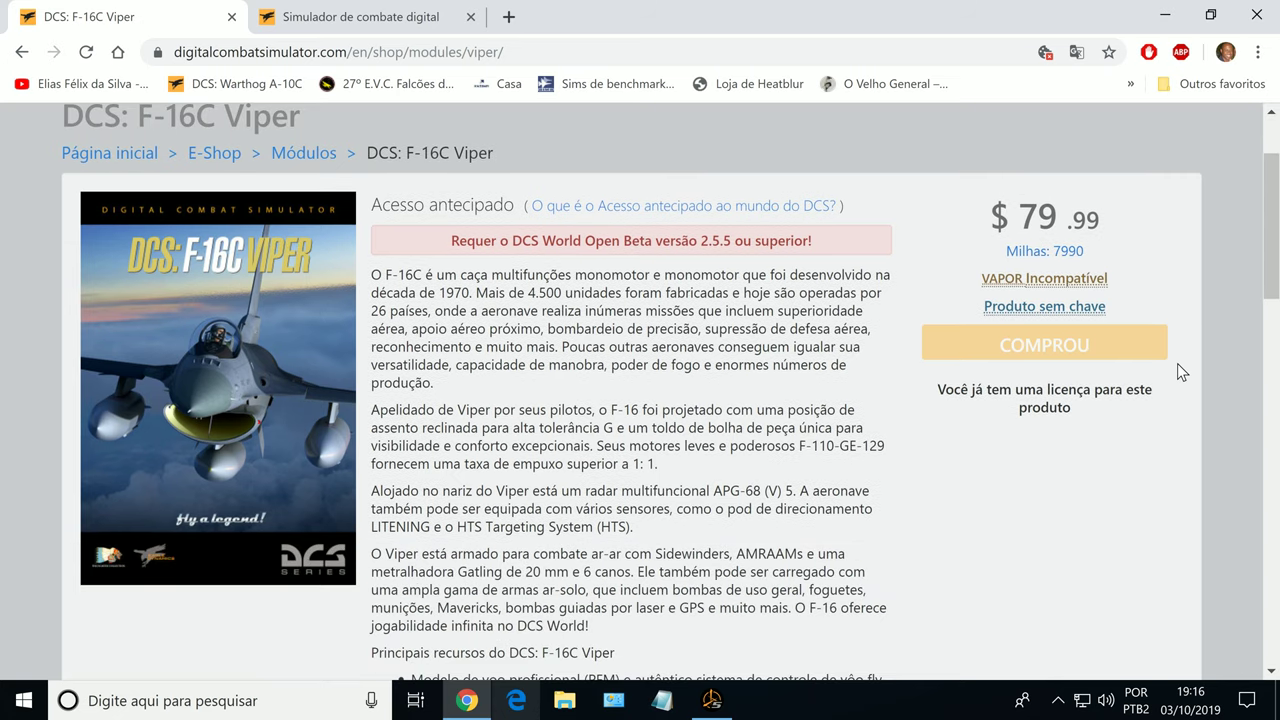
scroll(1177, 372, "up", 1)
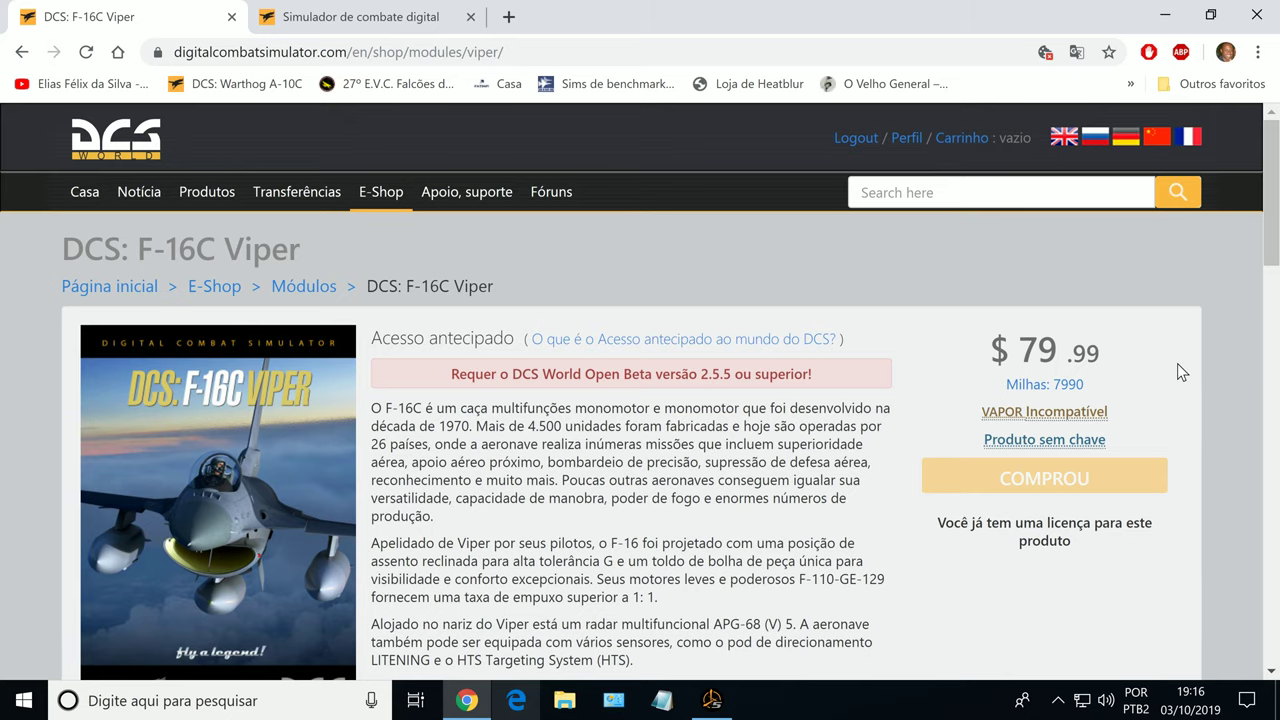
left_click(1257, 16)
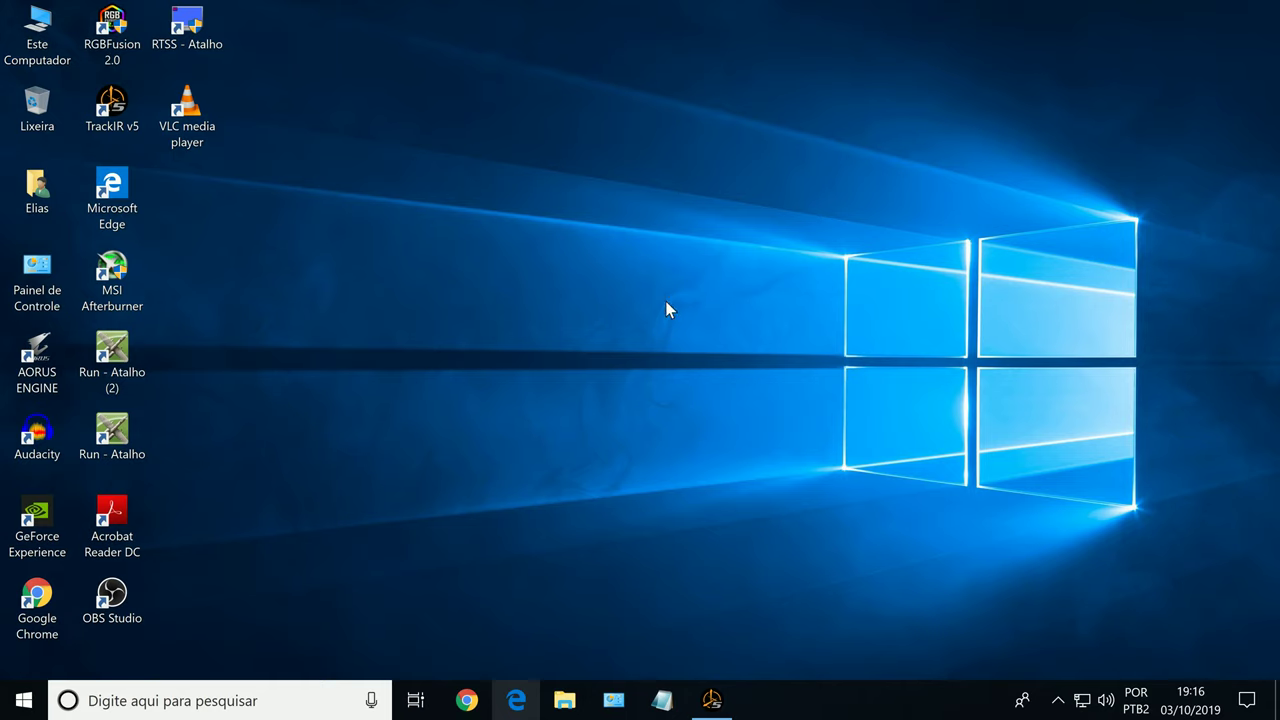
Launch the Run - Atalho shortcut as administrator, allow its changes, dismiss the login notices and reconnect online from the main menu.
left_click(105, 440)
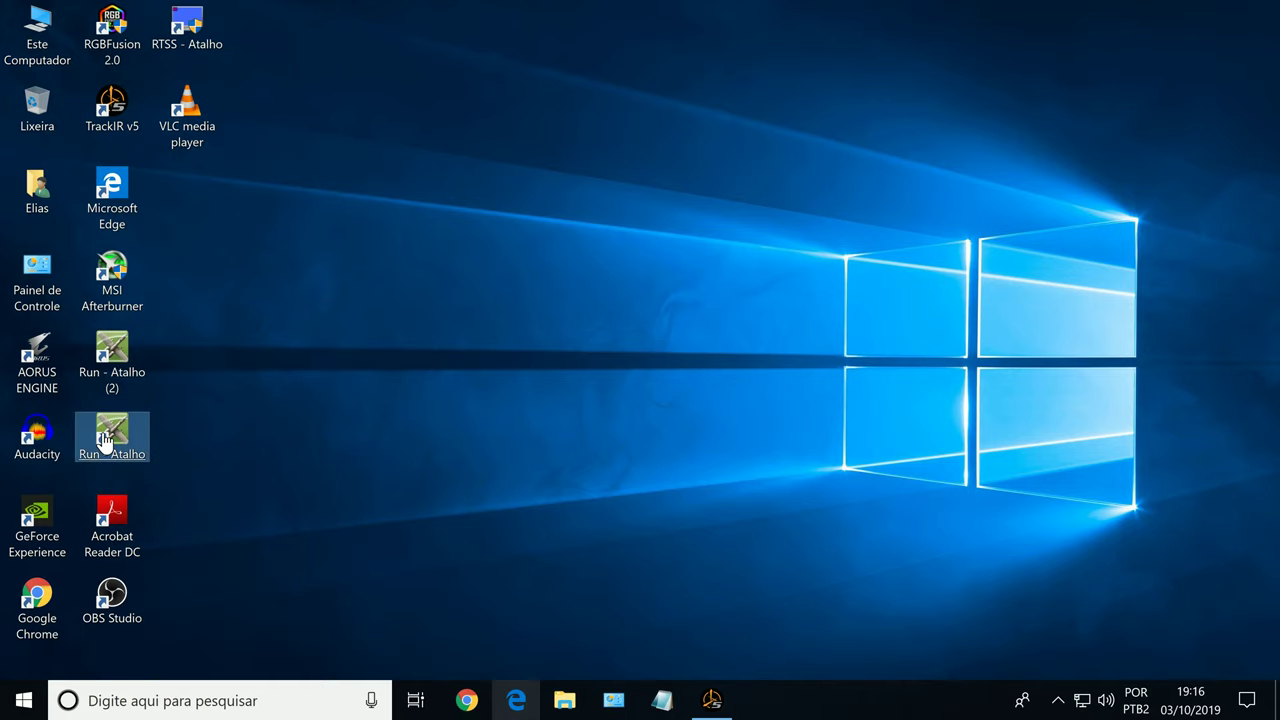
right_click(105, 440)
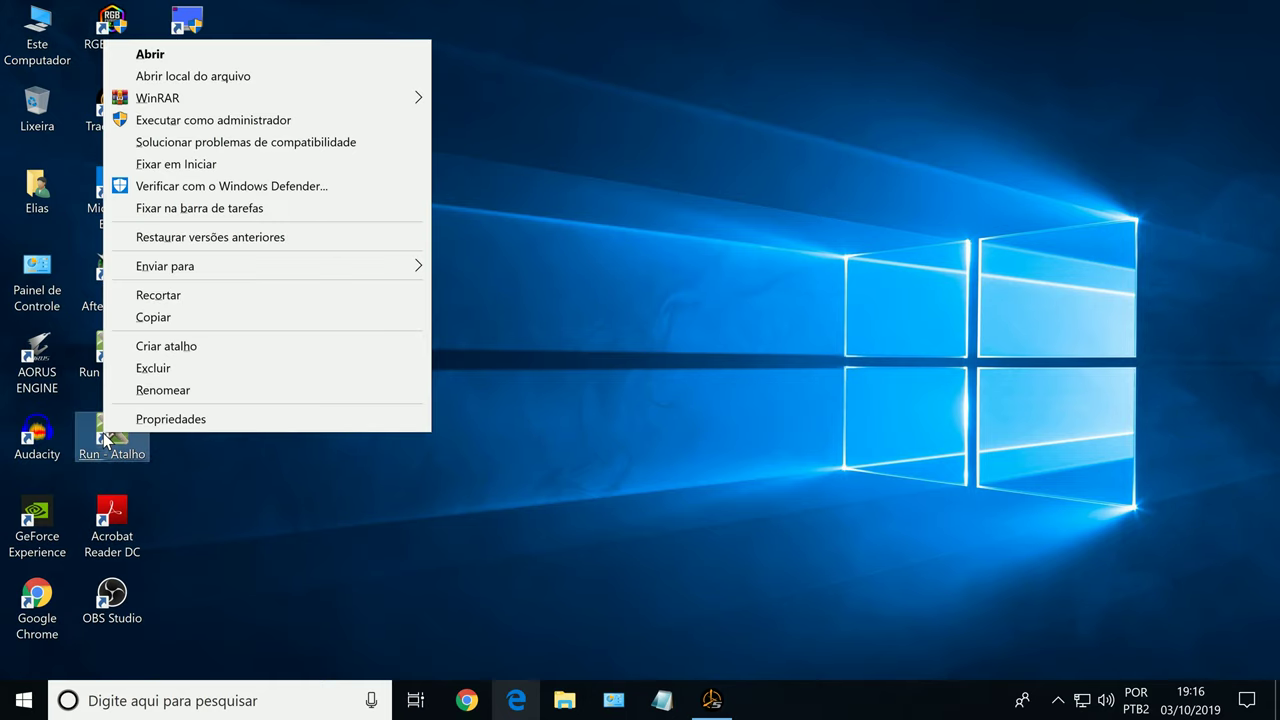
left_click(200, 121)
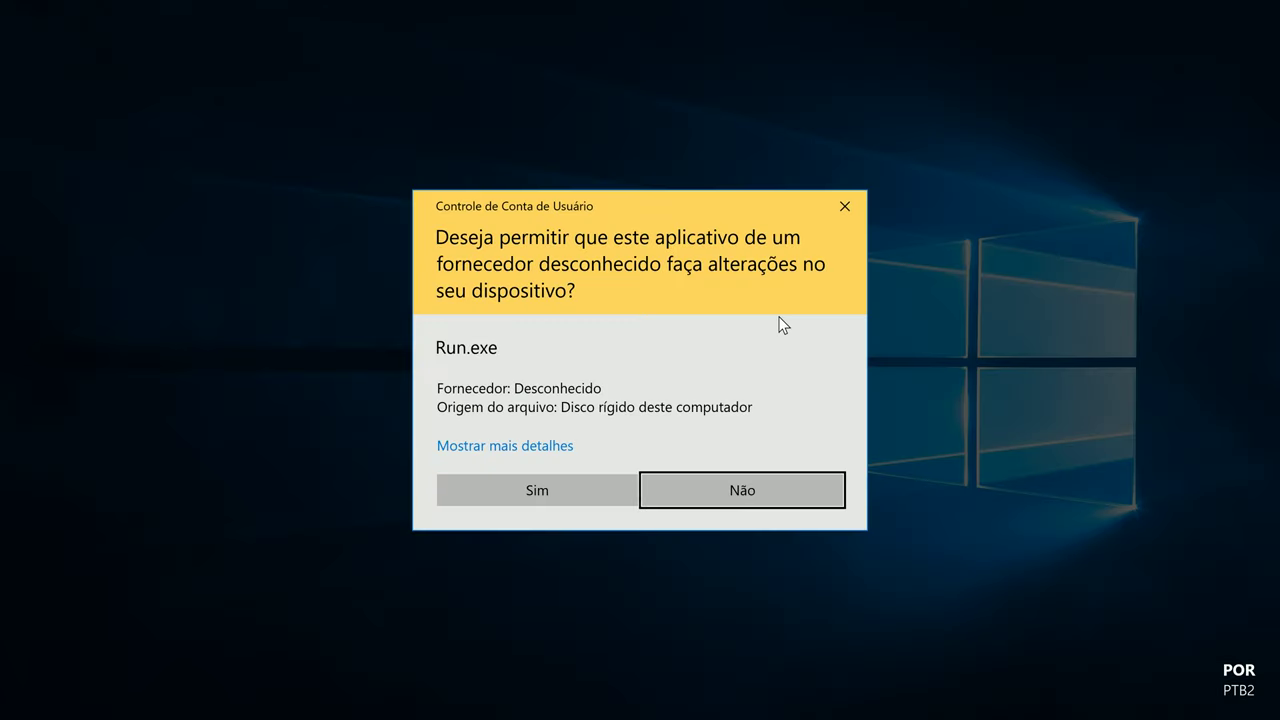
left_click(533, 489)
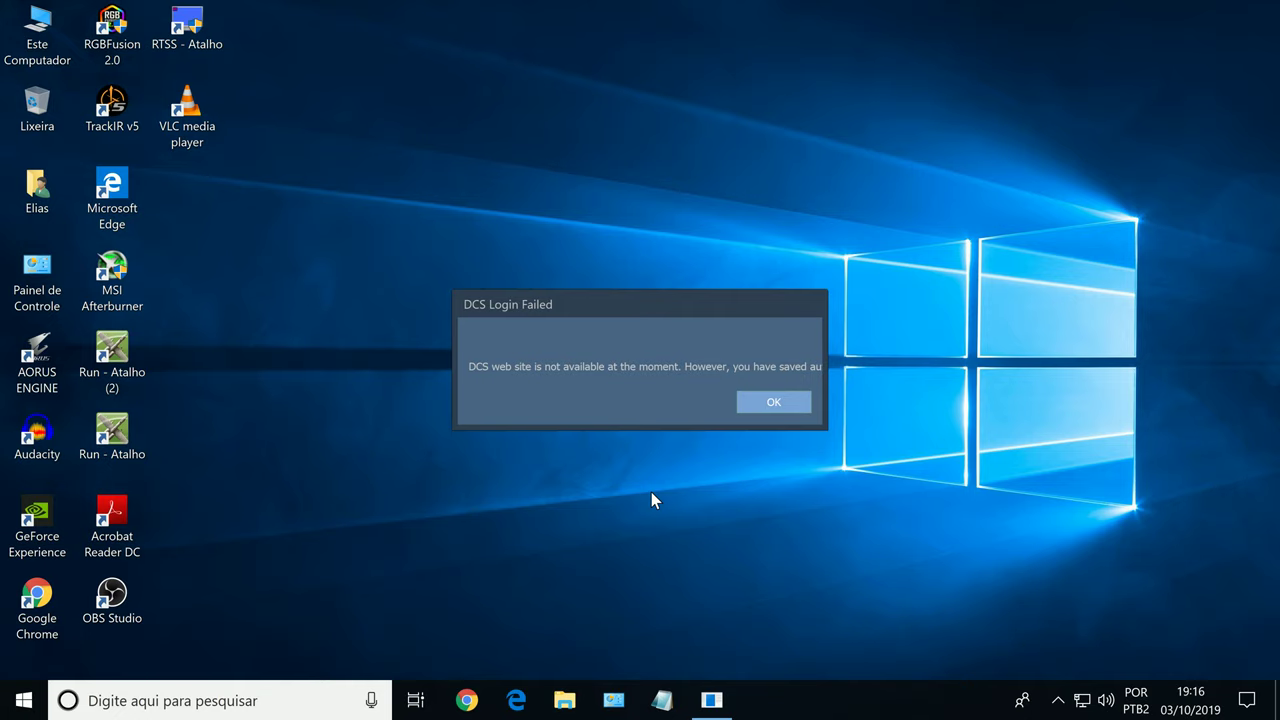
left_click(774, 402)
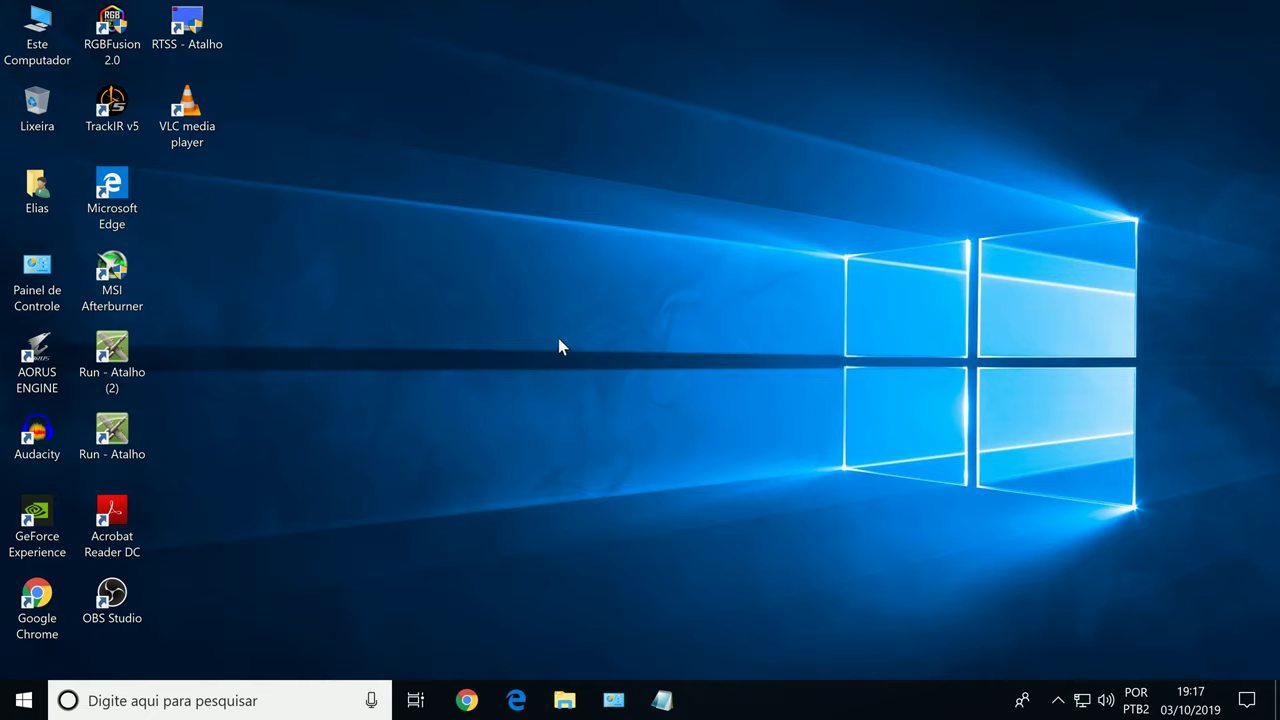
double_click(143, 446)
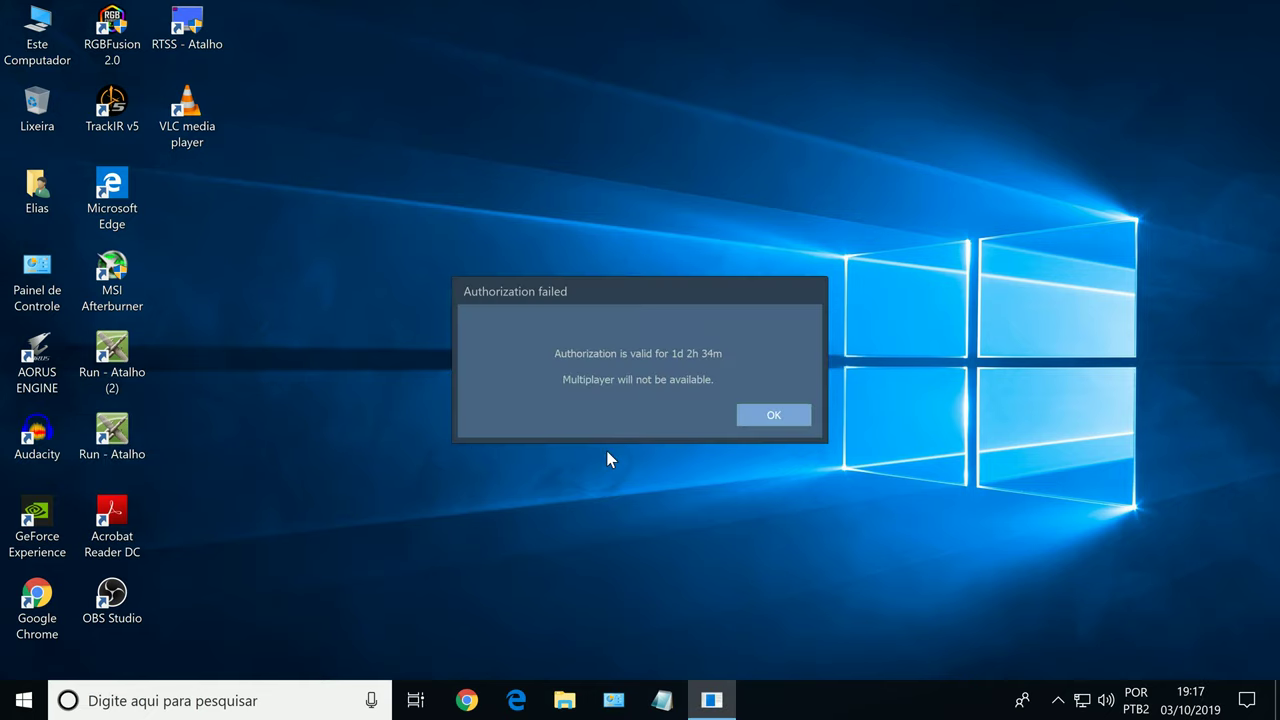
left_click(768, 418)
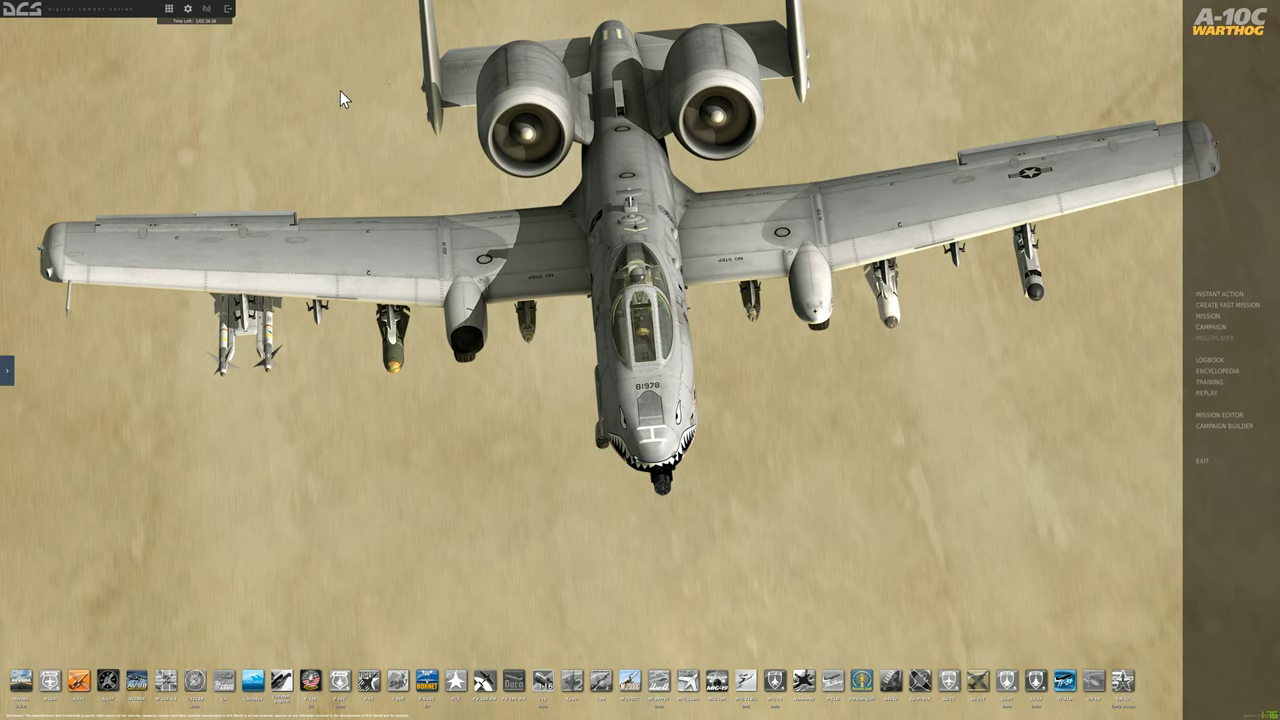
left_click(207, 13)
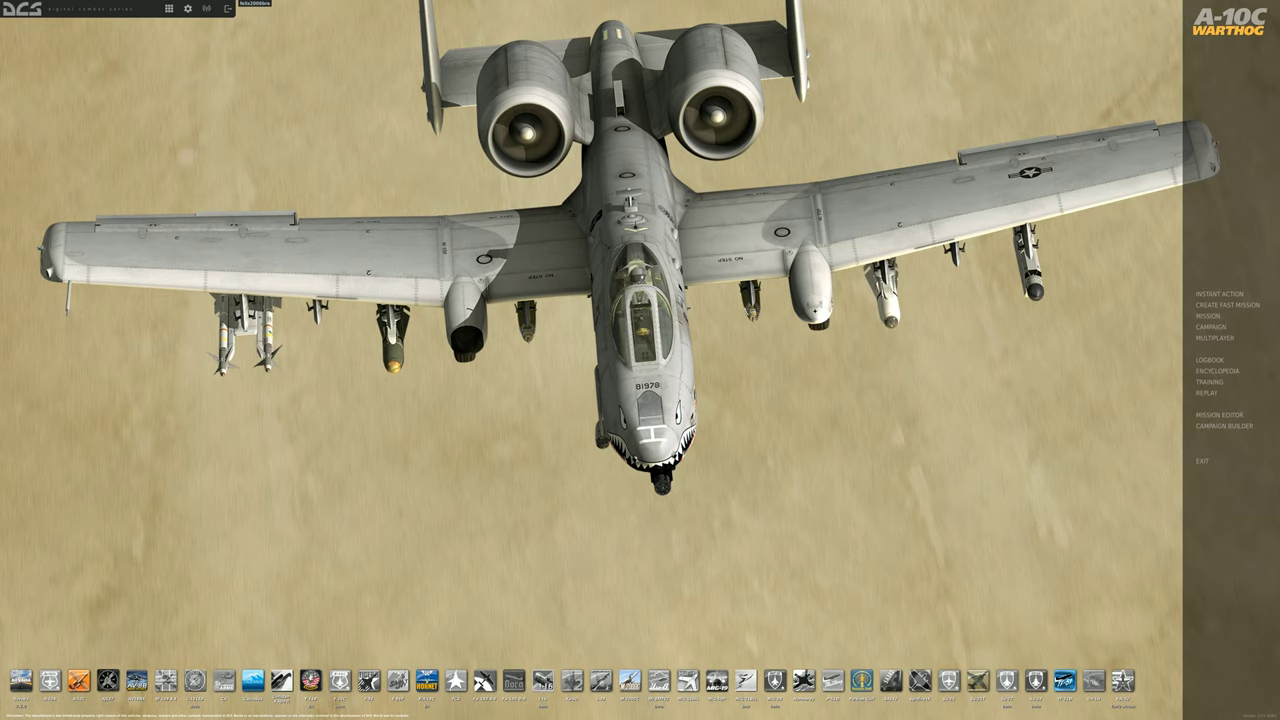
Raise the Music volume slightly in the game's audio options.
left_click(187, 8)
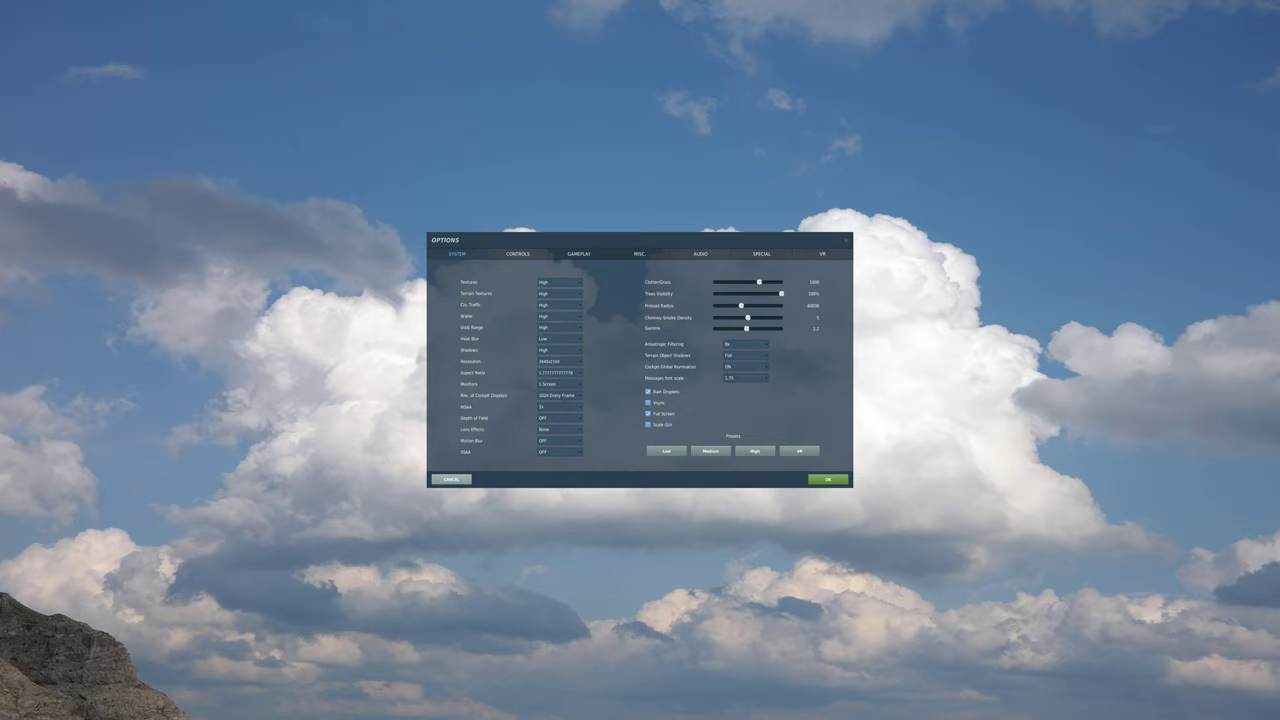
left_click(700, 253)
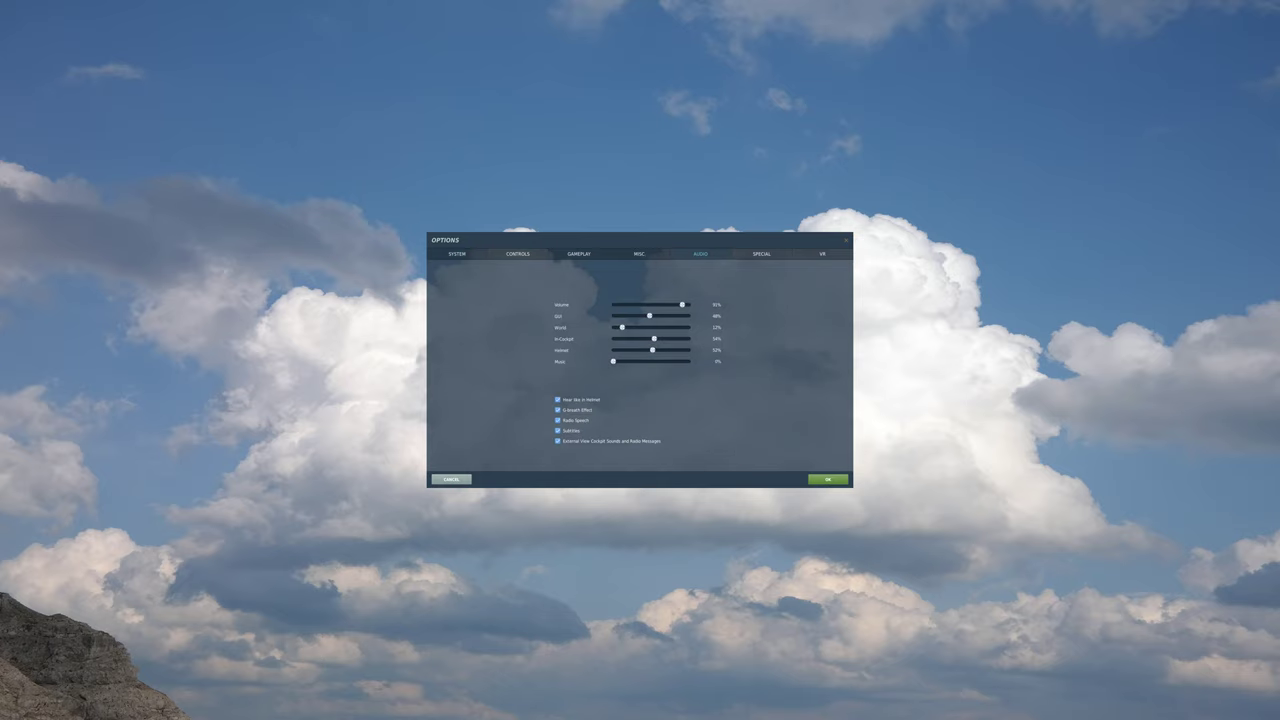
left_click_drag(613, 361, 618, 361)
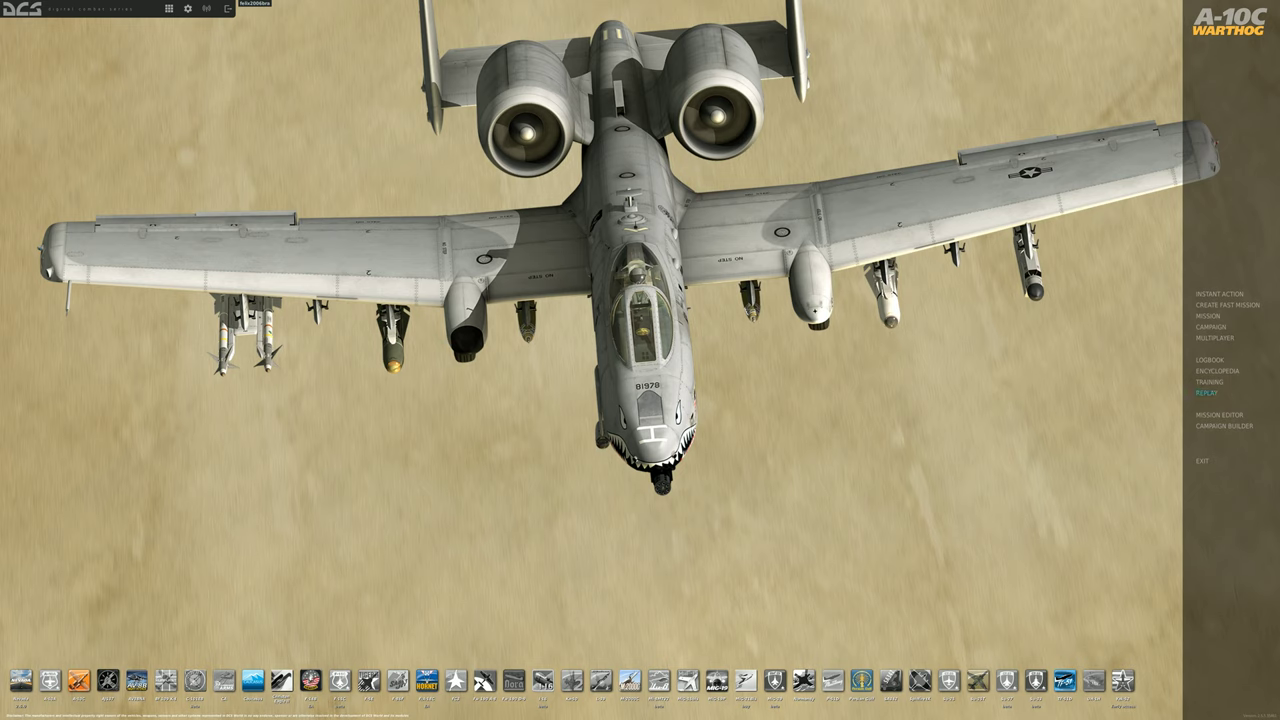
Look at the saved missions list and the news panel, closing each without opening anything.
left_click(1208, 316)
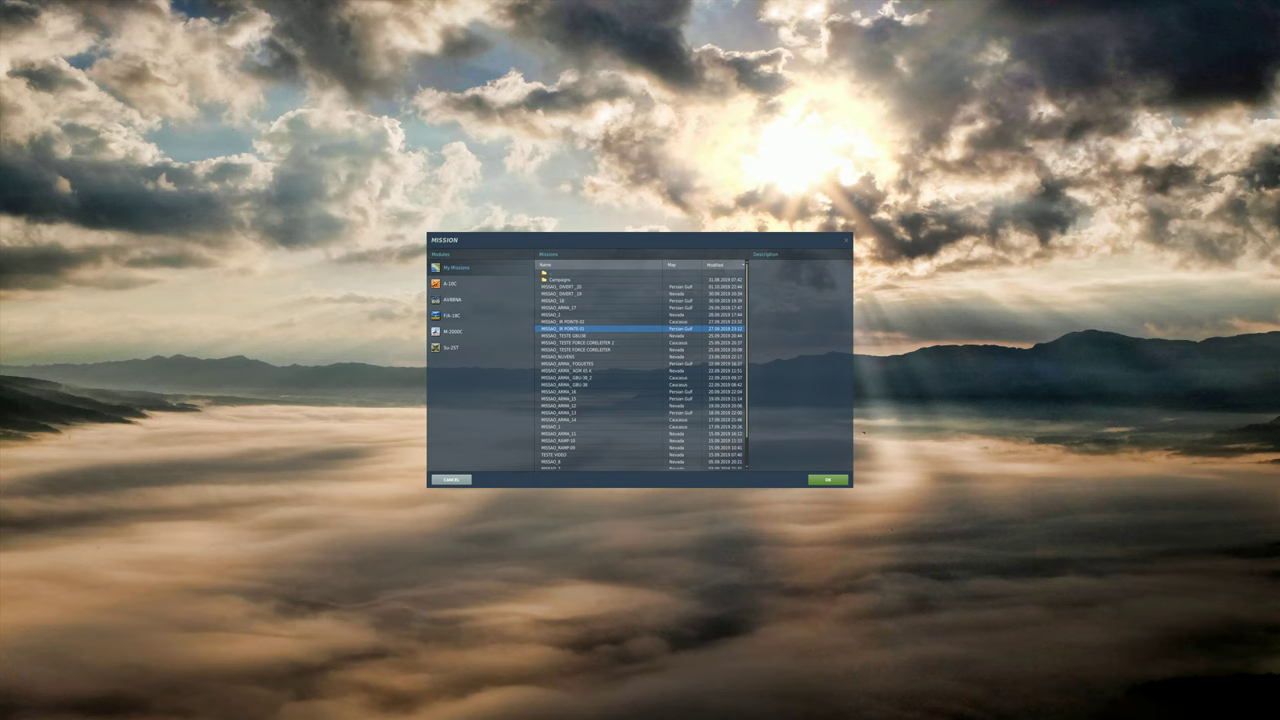
left_click(451, 479)
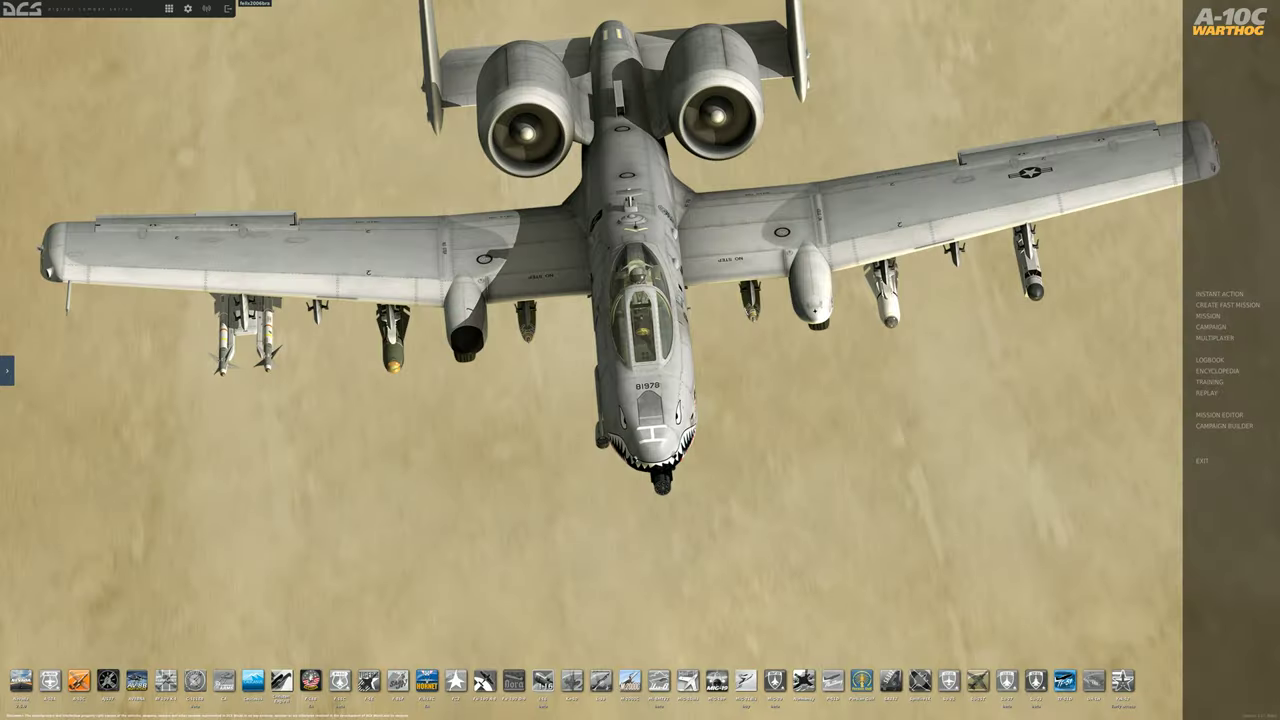
left_click(7, 371)
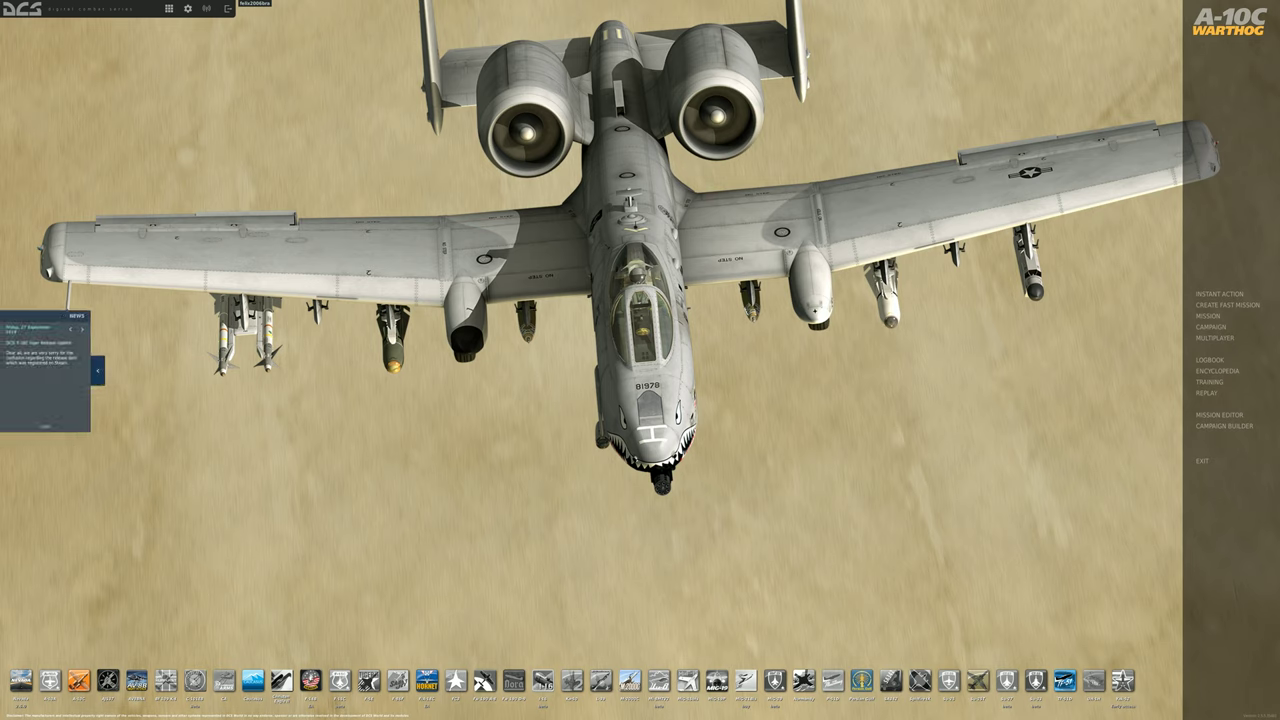
left_click(97, 371)
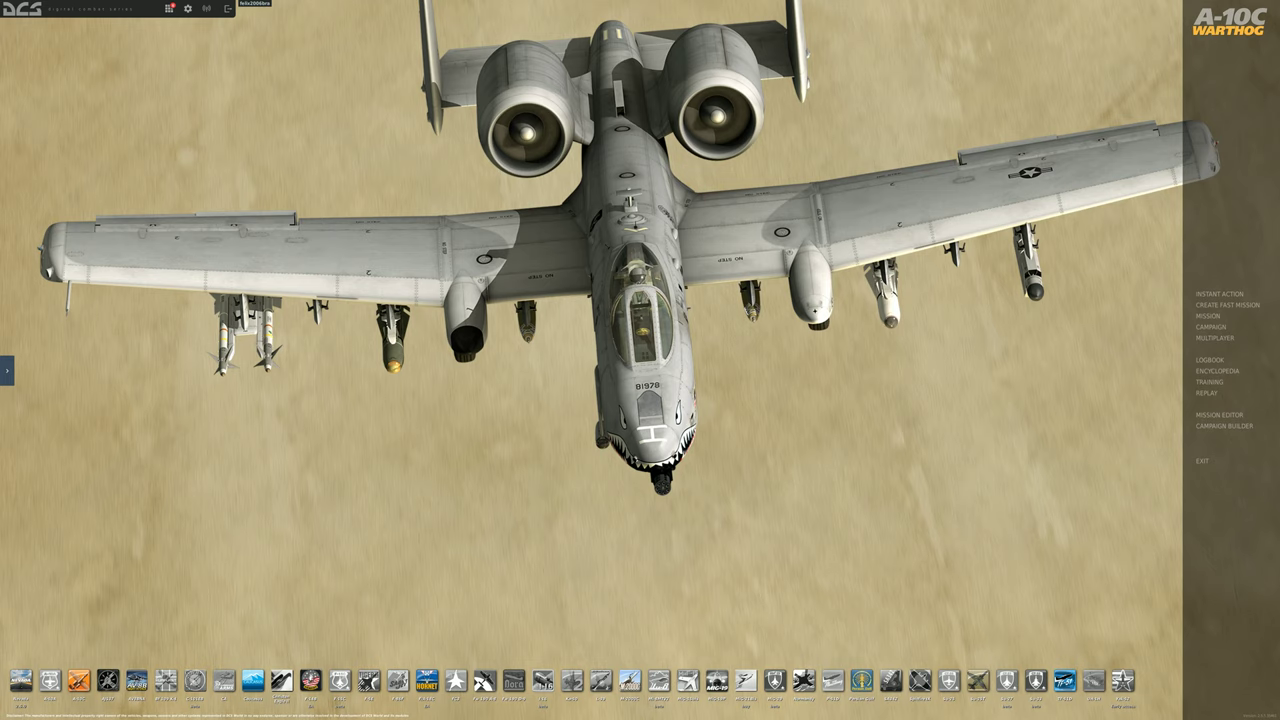
Check the module manager's available campaigns and terrains and the installed modules, dismissing the module installation offer and closing the manager at the end.
left_click(169, 8)
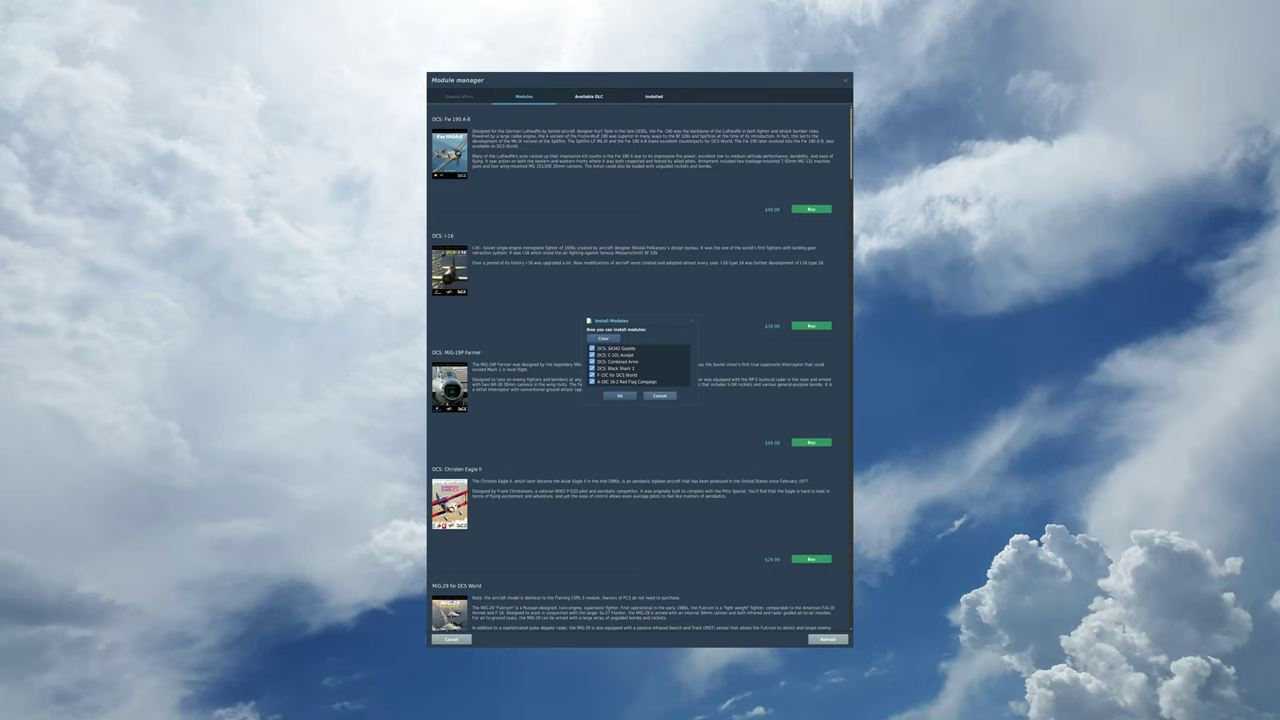
key("Escape")
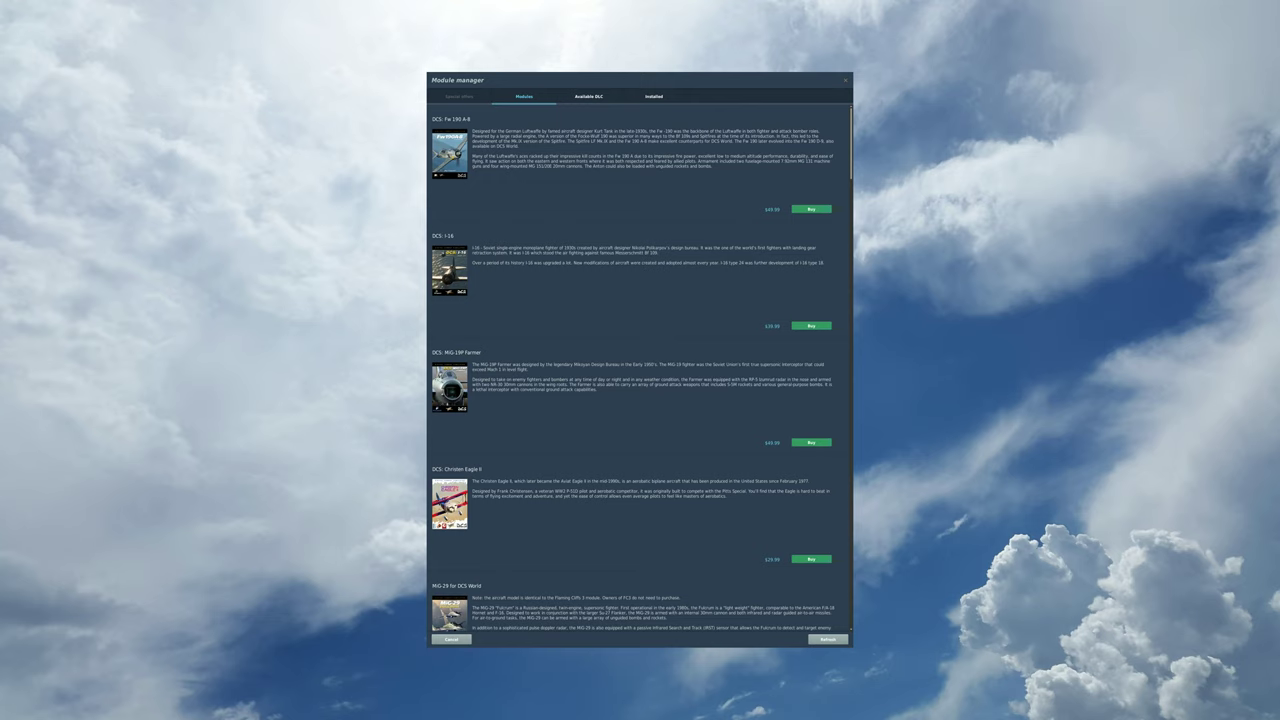
left_click(588, 96)
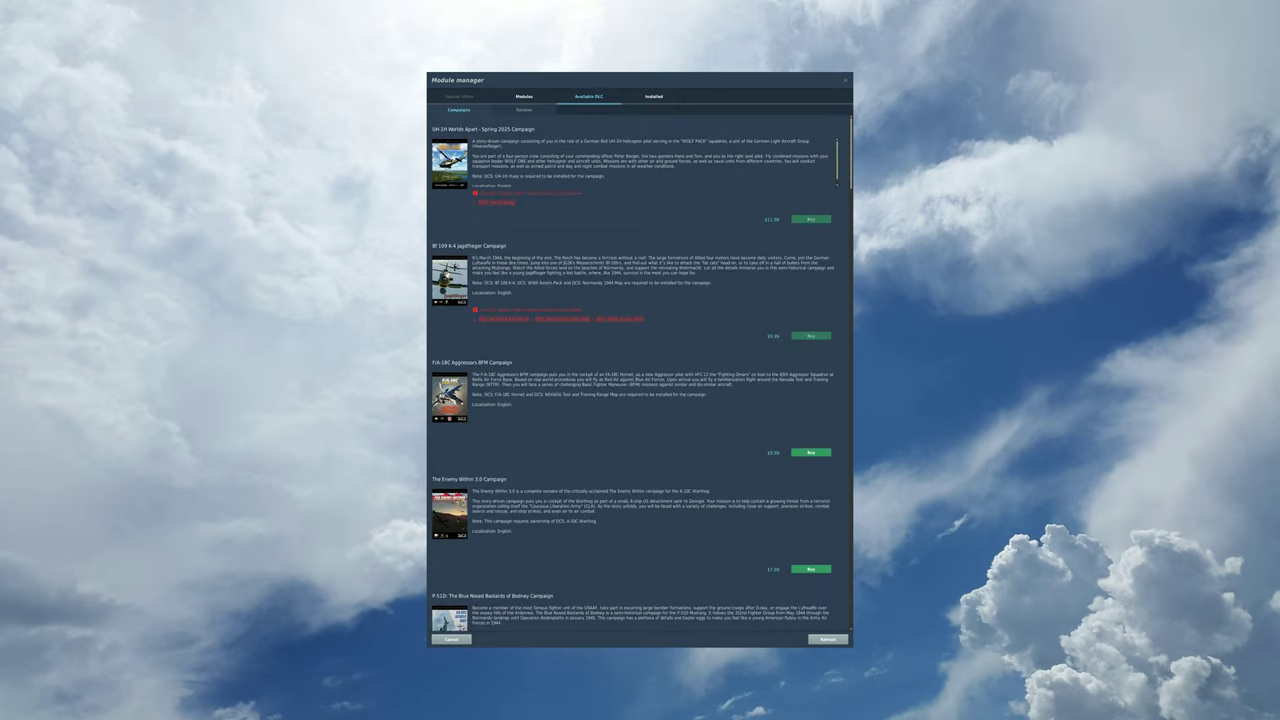
scroll(635, 373, "down", 2)
left_click(523, 109)
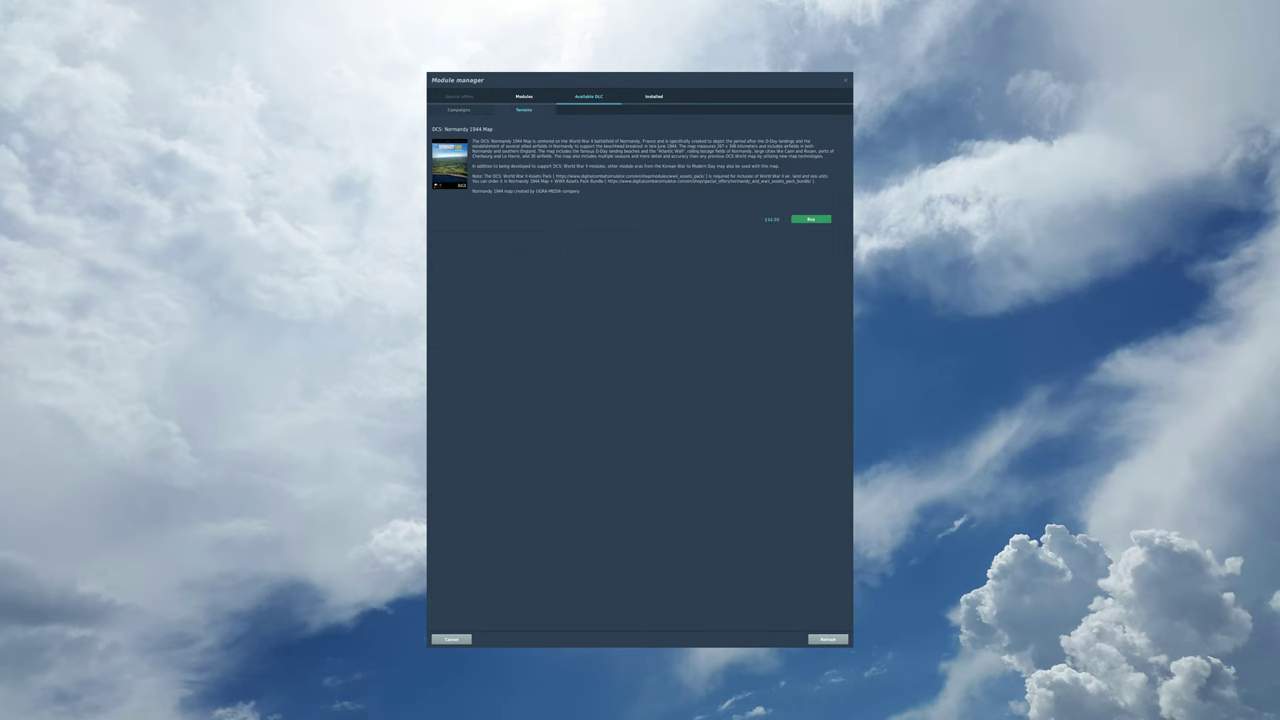
left_click(459, 109)
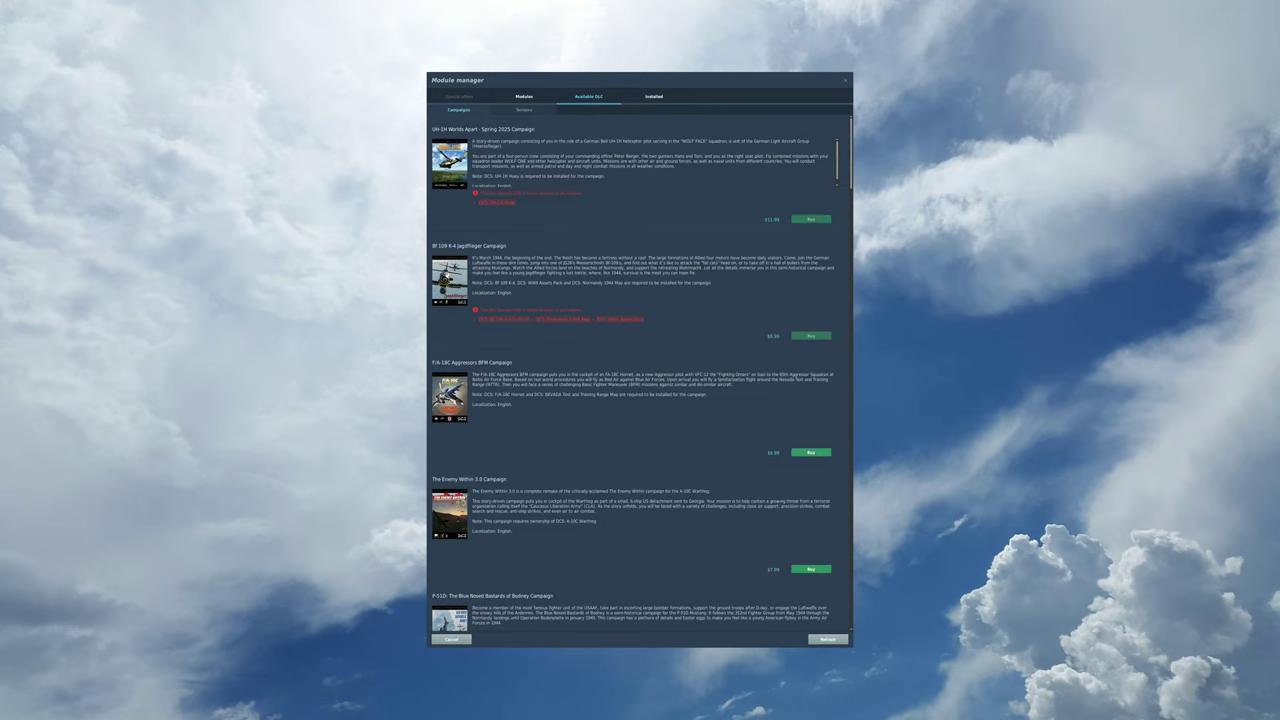
left_click(653, 96)
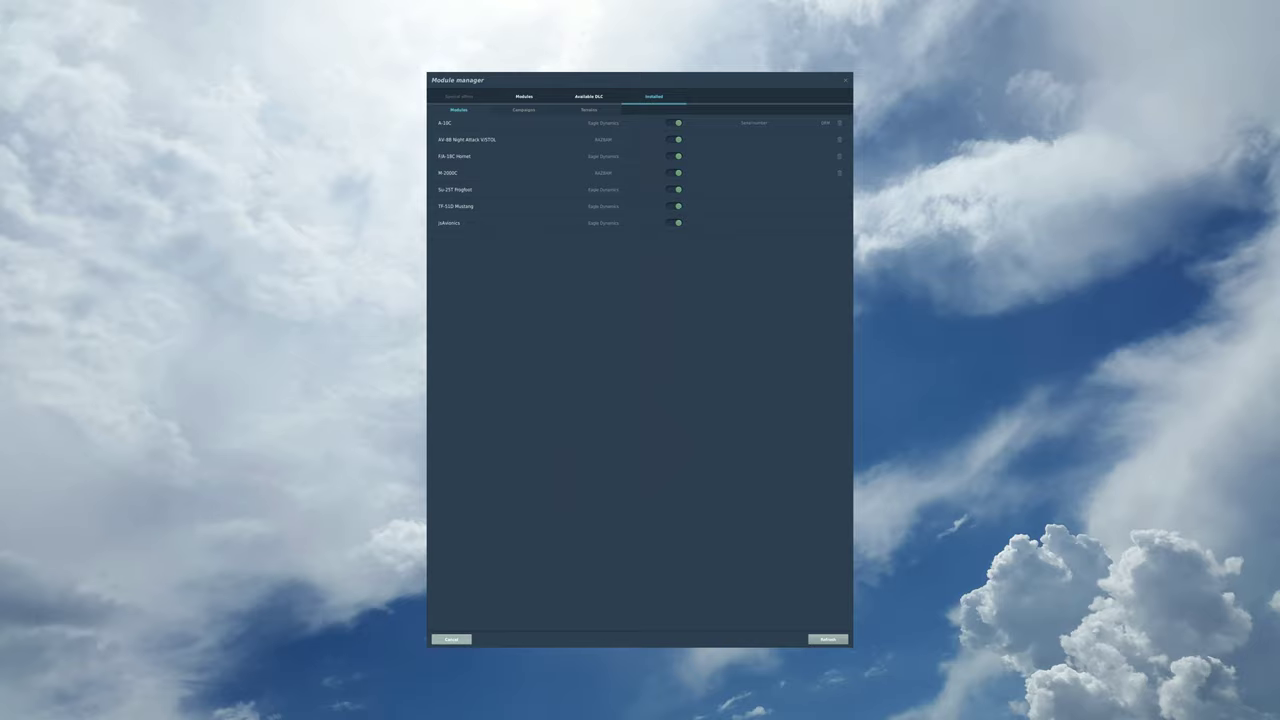
left_click(451, 638)
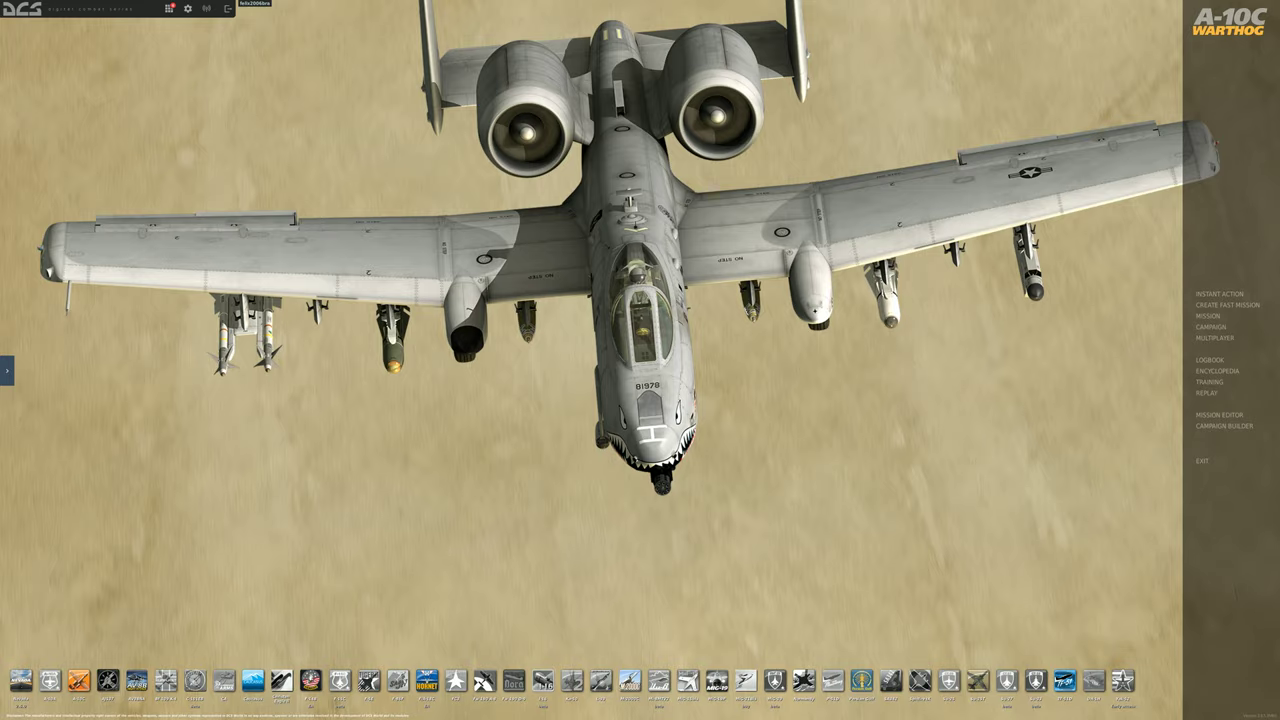
Create a new mission in the Mission Editor on the Persian Gulf map.
left_click(1219, 414)
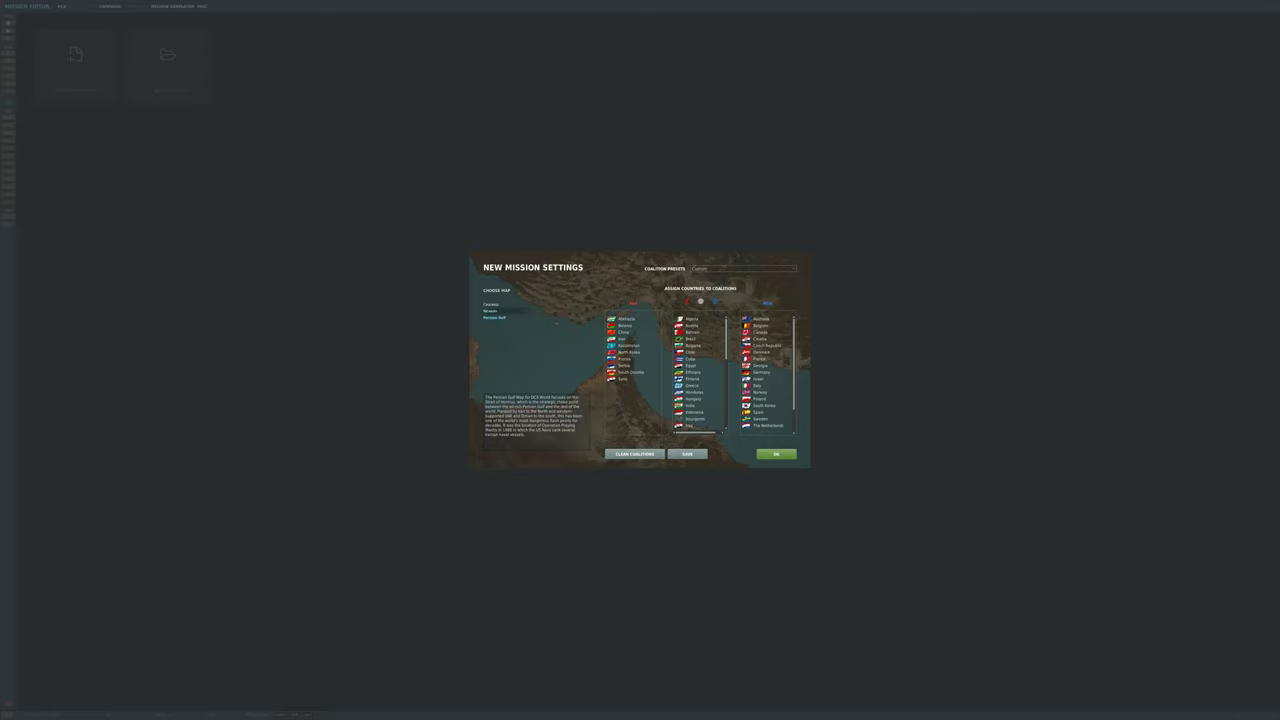
left_click(492, 304)
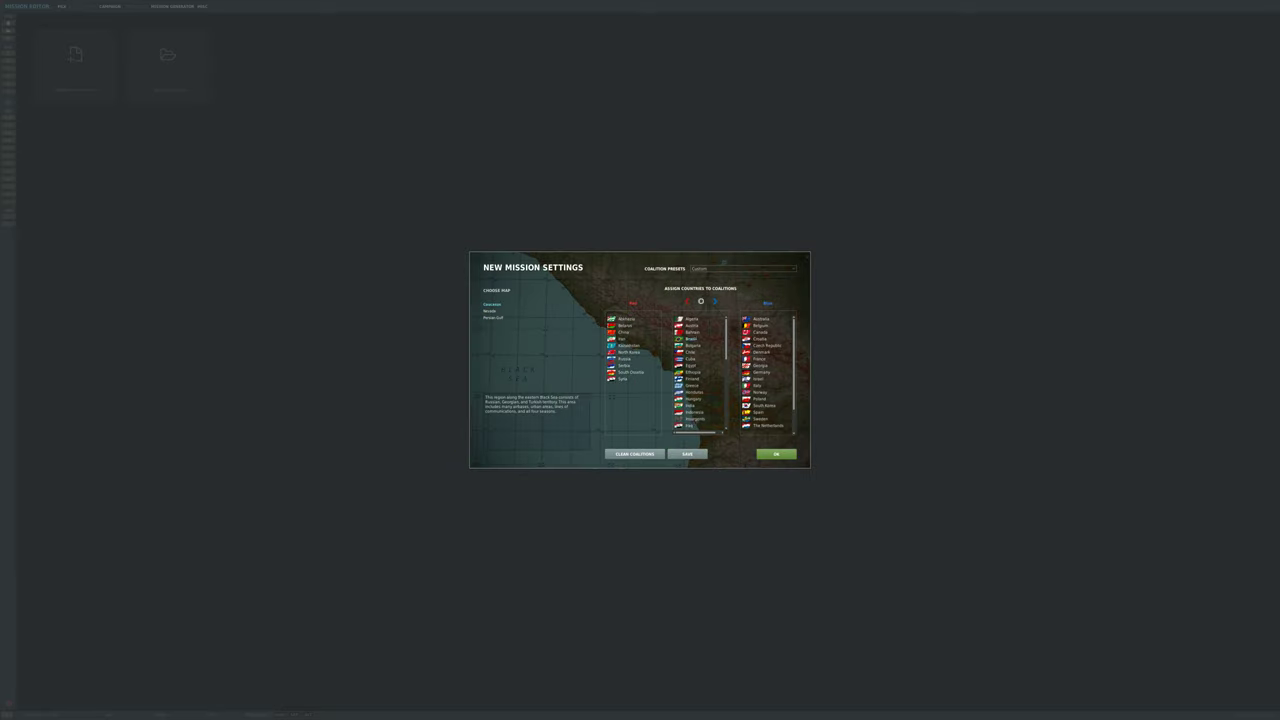
left_click(494, 317)
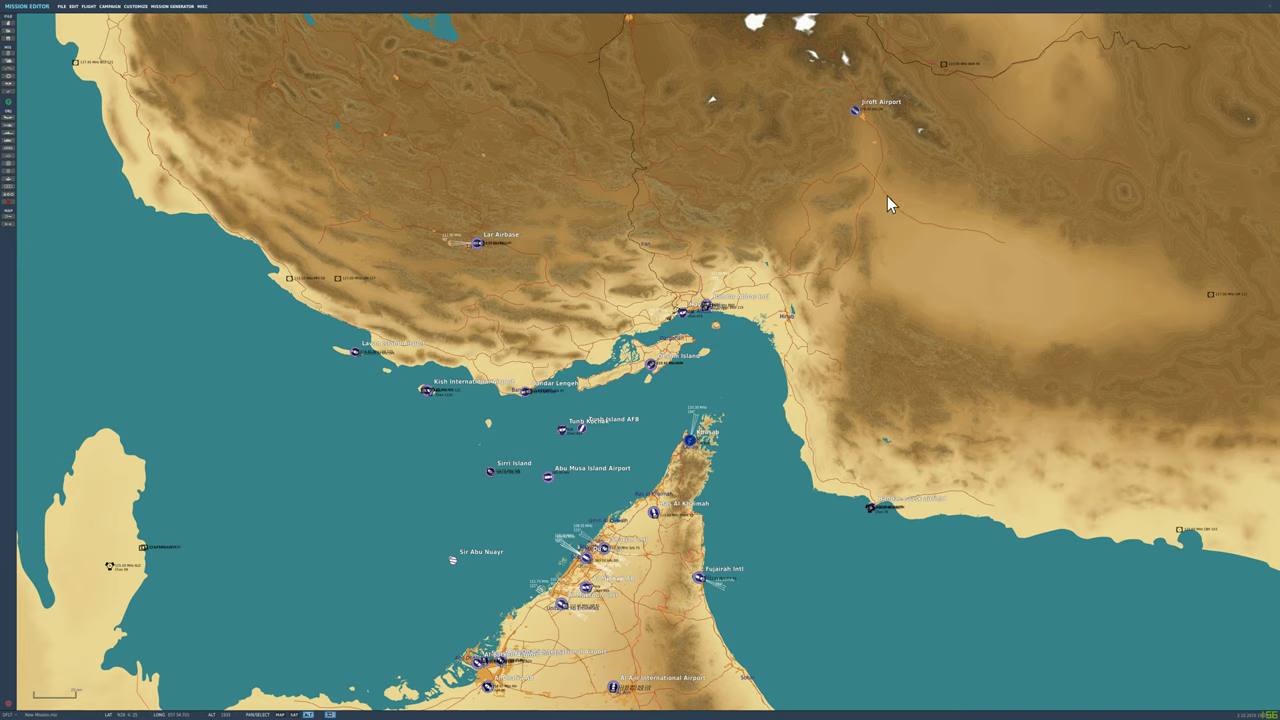
Place an A-10C airplane group on the northwest apron of Liwa Airbase and set its waypoint type to Takeoff from ramp.
left_click(688, 455)
left_click(688, 455)
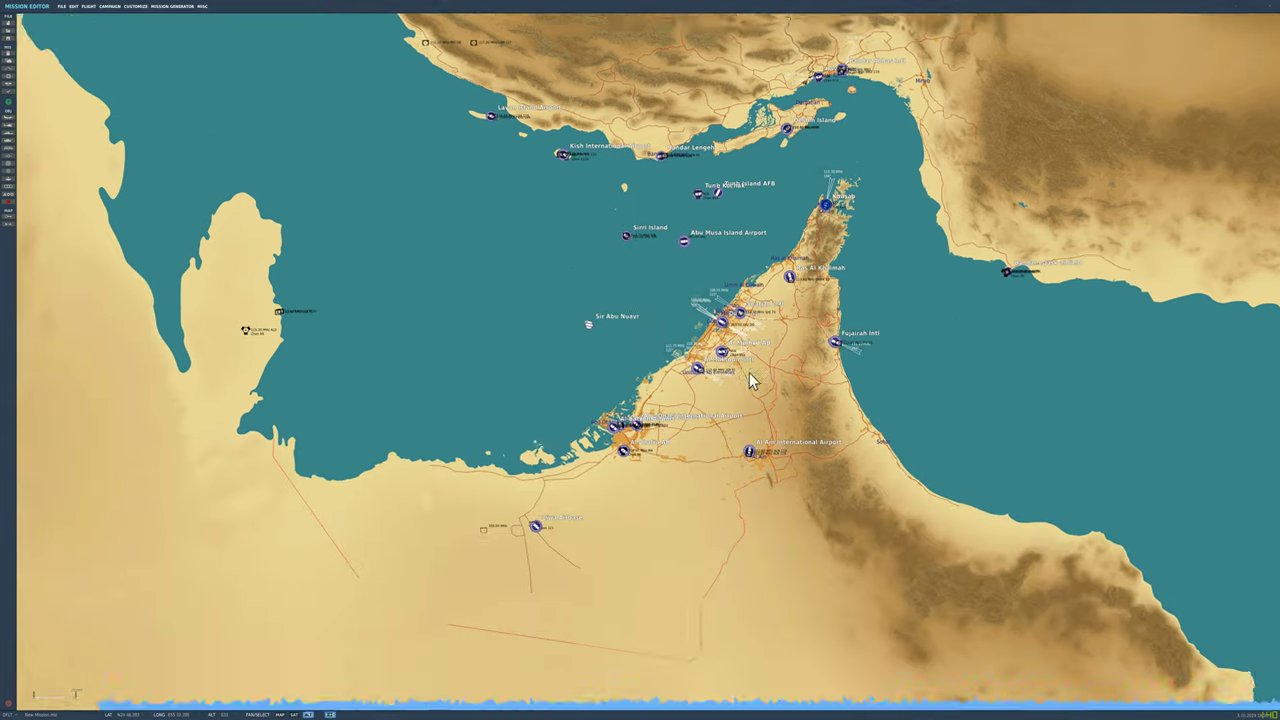
scroll(590, 505, "up", 3)
scroll(552, 480, "up", 8)
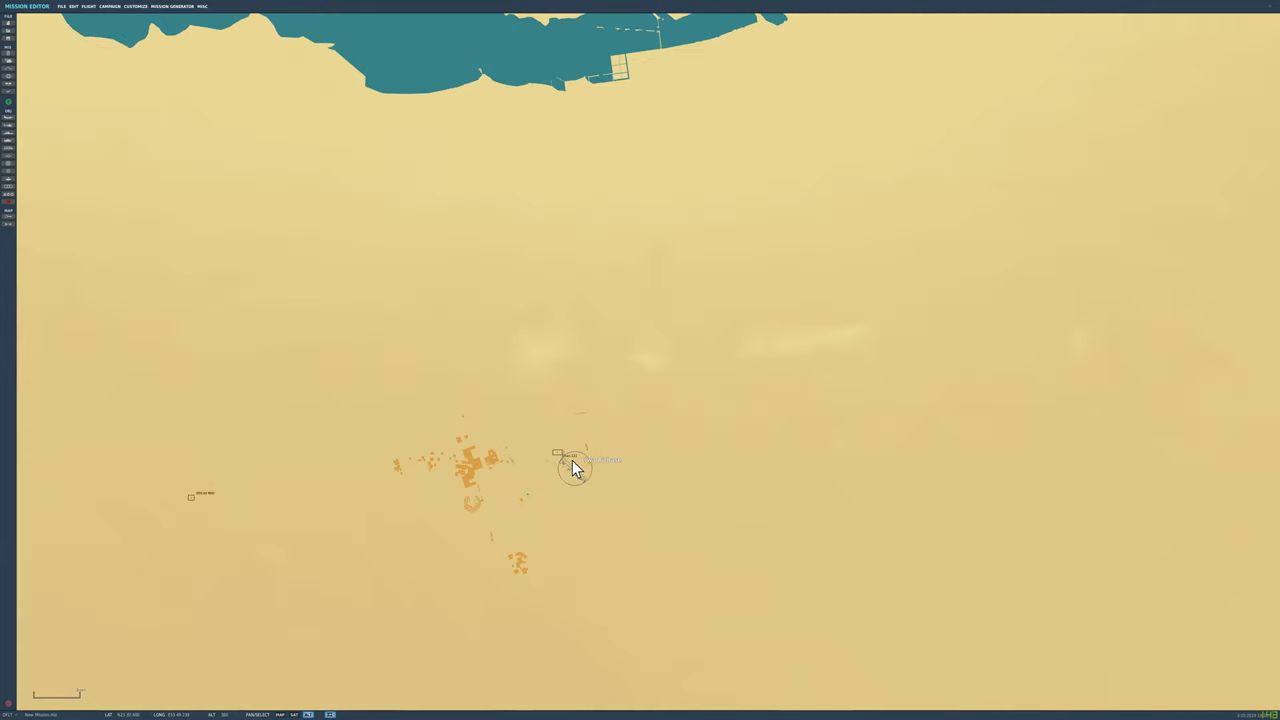
scroll(569, 492, "up", 5)
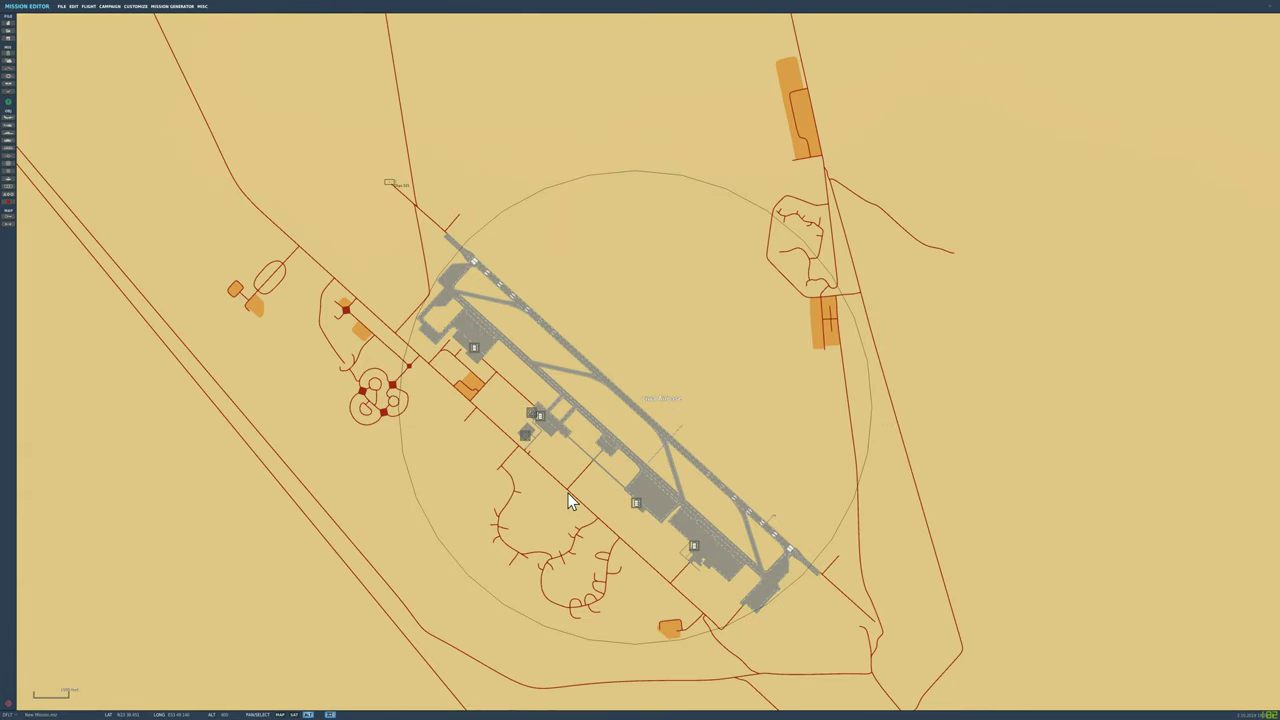
scroll(477, 246, "up", 3)
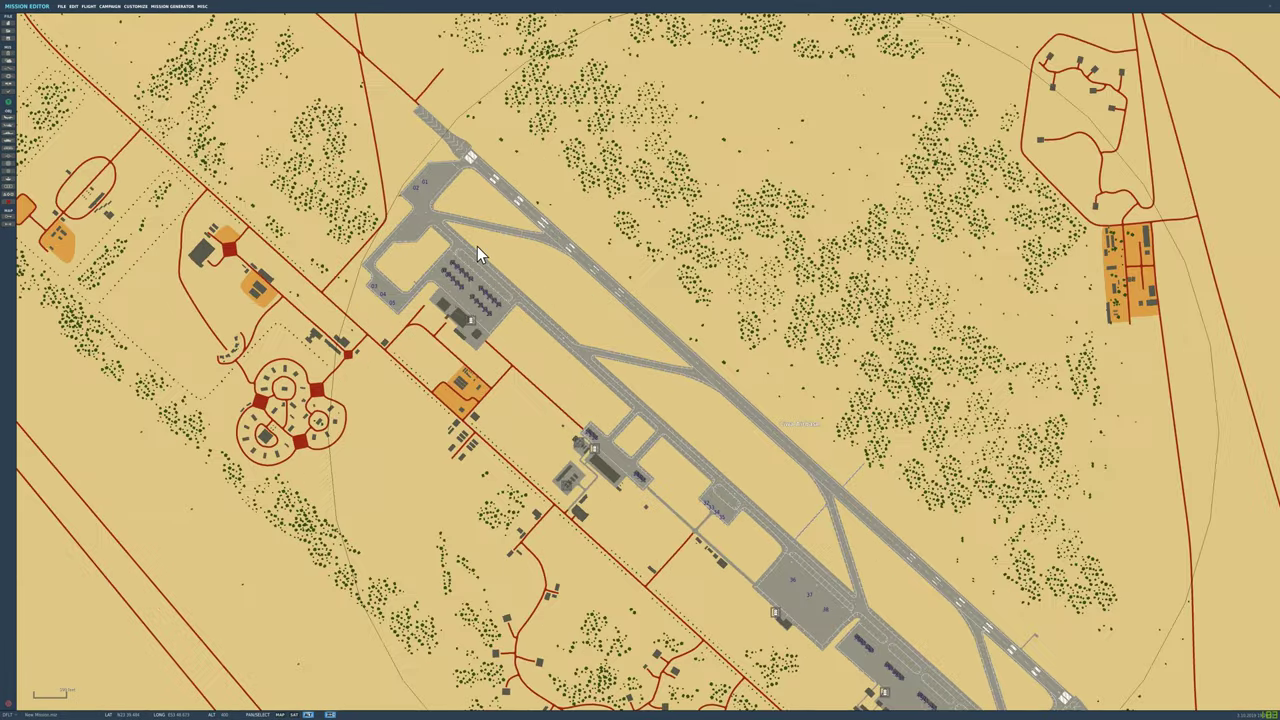
left_click_drag(477, 246, 504, 346)
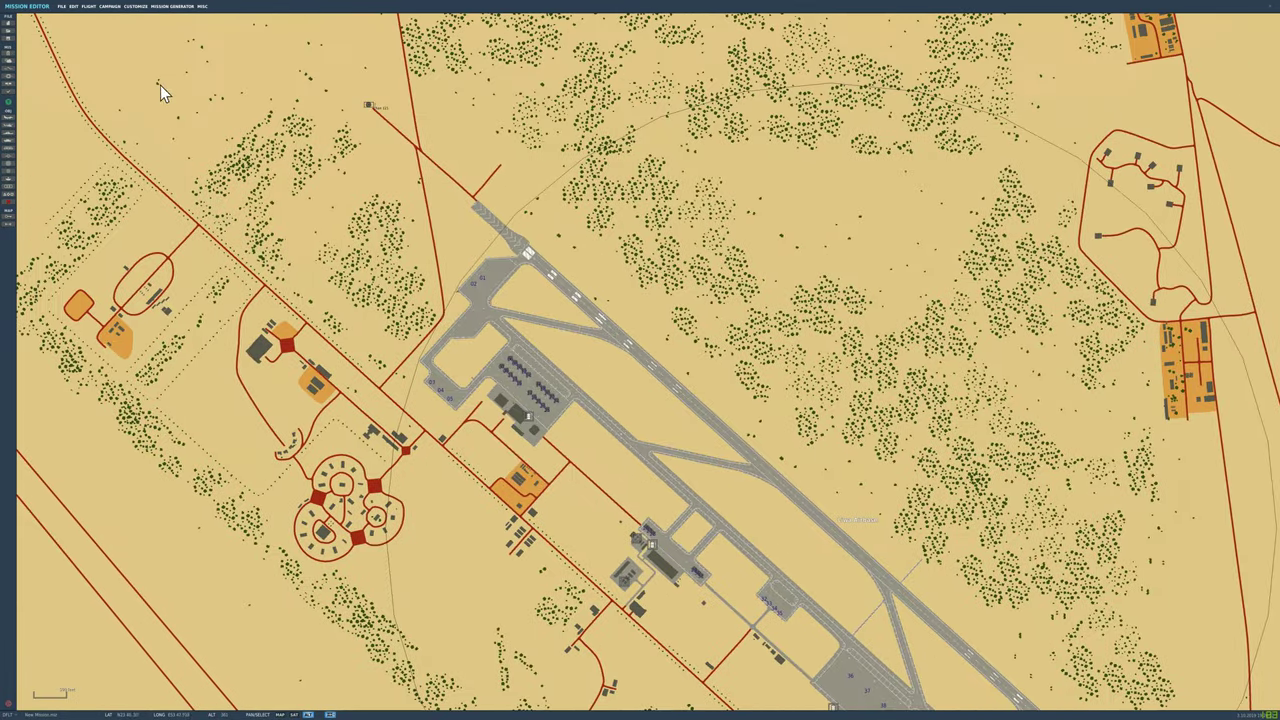
left_click(8, 117)
left_click(546, 282)
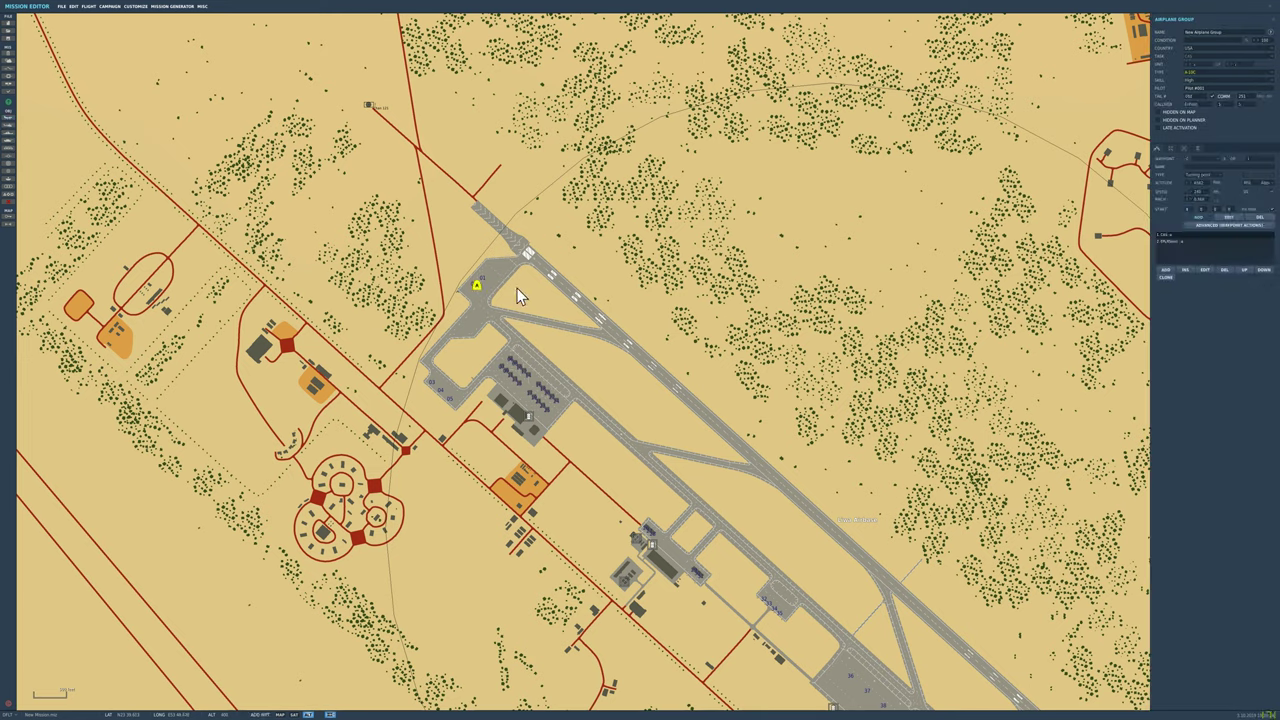
left_click(1219, 175)
left_click(1233, 209)
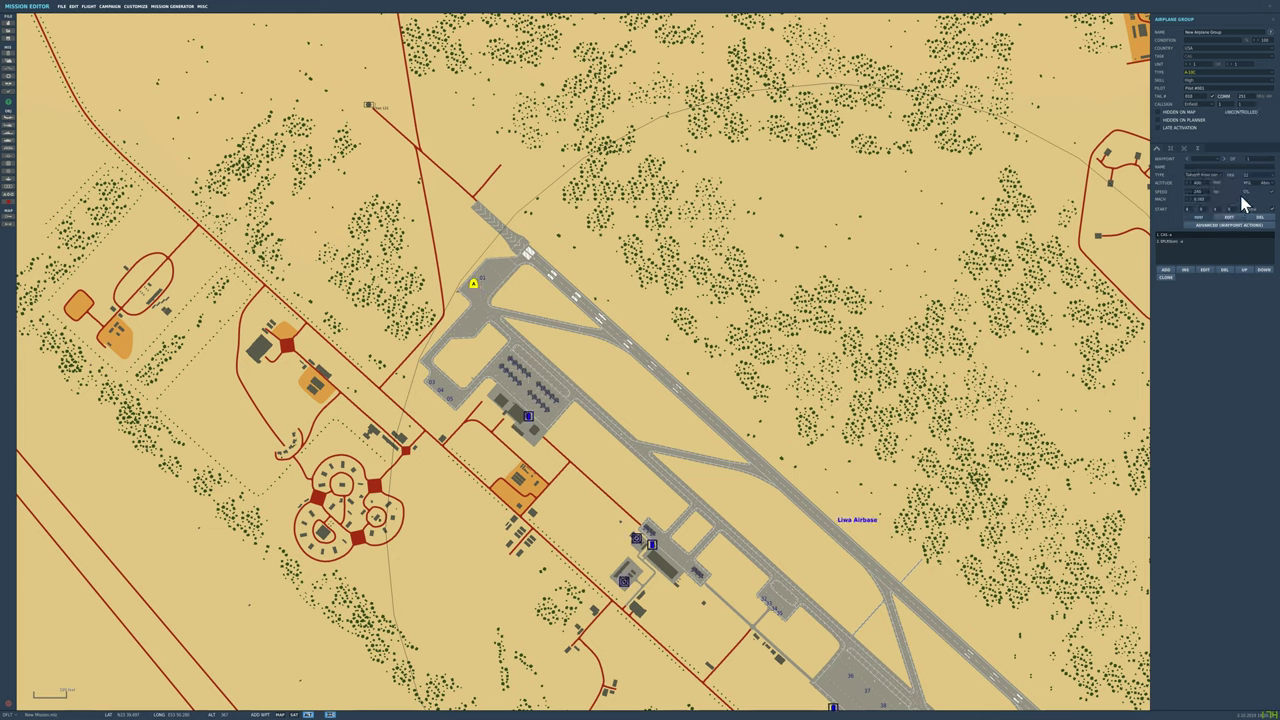
Set the A-10C group's skill to Player and switch its waypoints to edit mode.
left_click(1220, 80)
left_click(1200, 124)
left_click(1233, 217)
Save the mission as a new F-16C mission file in the Missions folder.
left_click(61, 6)
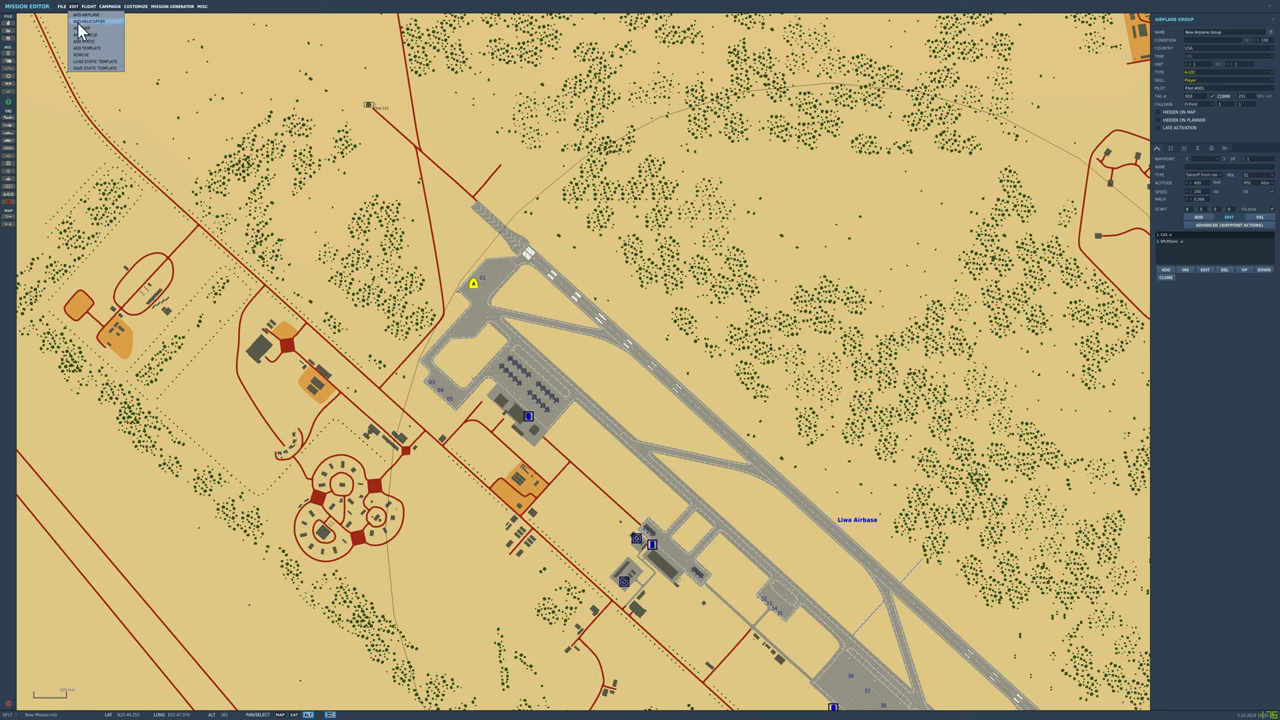
left_click(68, 35)
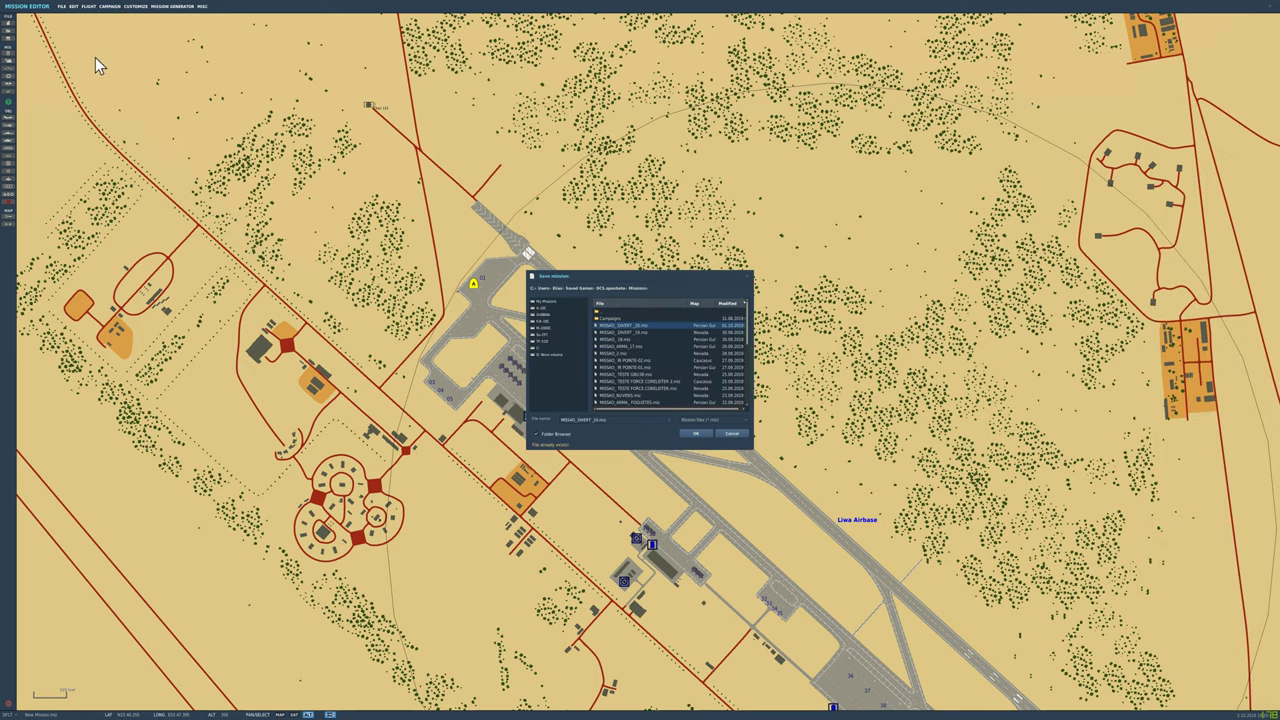
left_click(619, 423)
key("BackSpace")
type("F-16C SEAD")
left_click(695, 432)
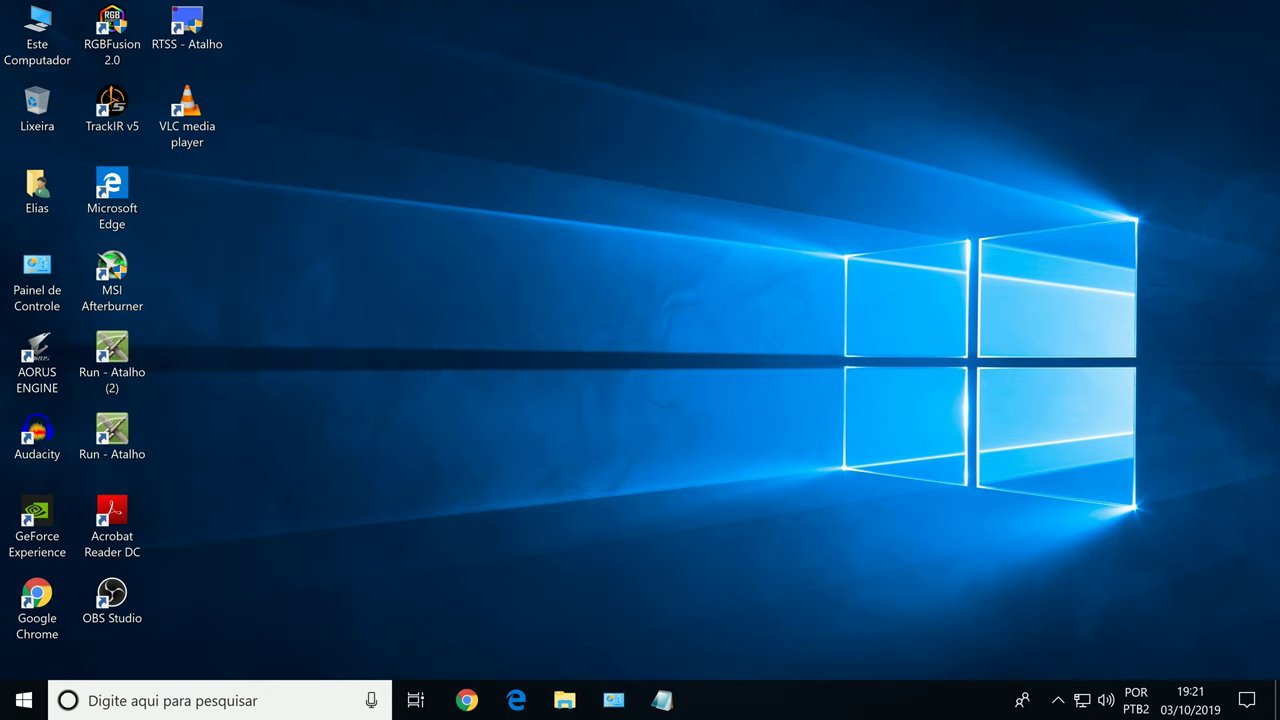
Refresh the Windows desktop and launch DCS World as administrator from the Run - Atalho shortcut, allowing Run.exe to make changes.
right_click(437, 167)
left_click(492, 225)
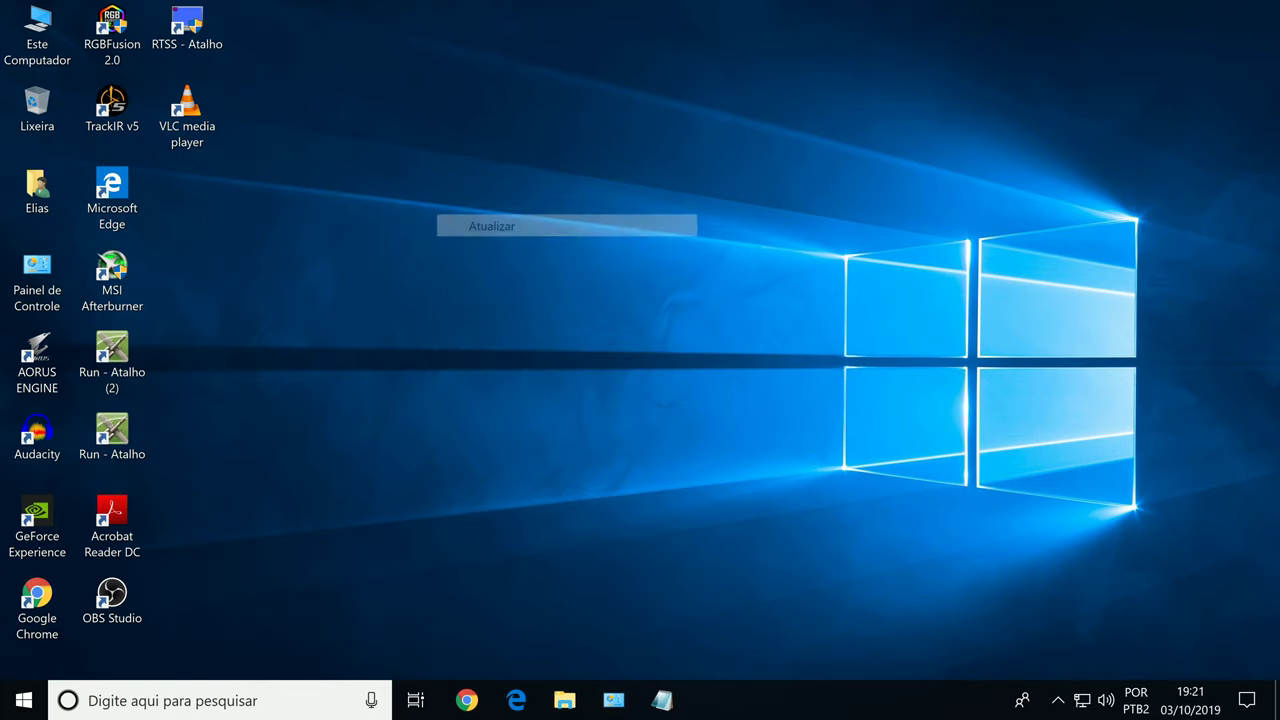
right_click(111, 433)
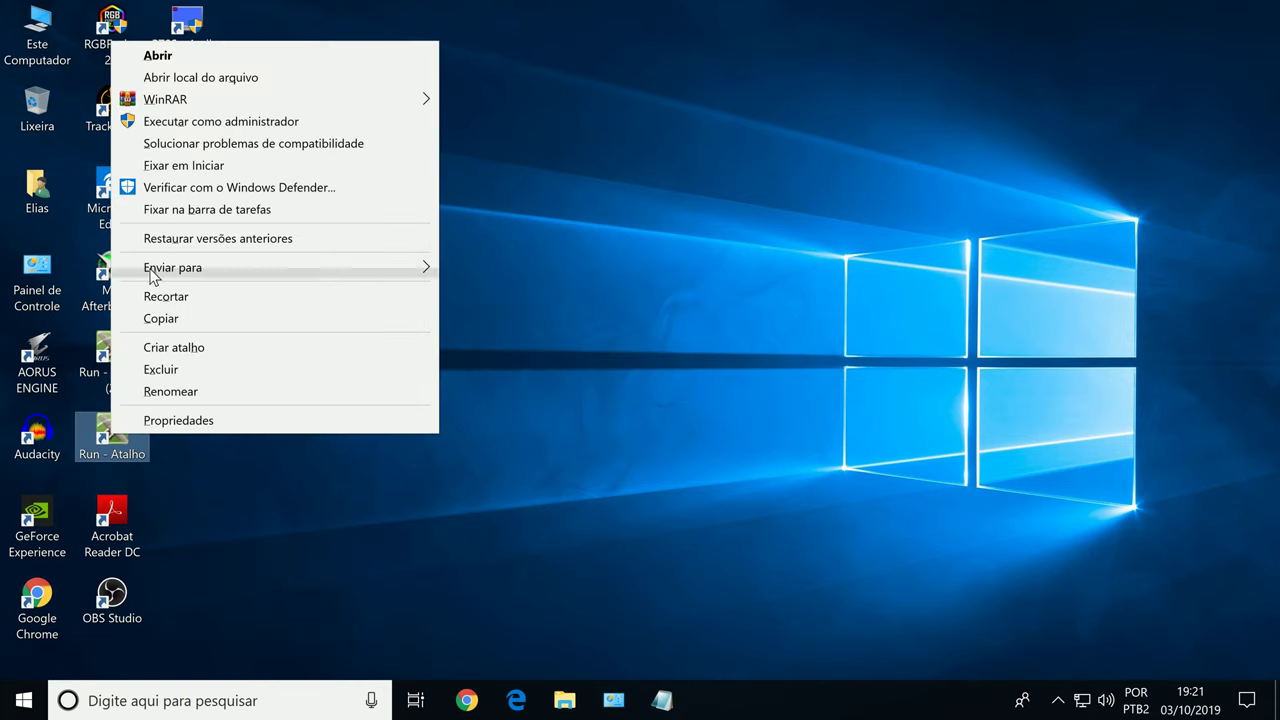
left_click(150, 122)
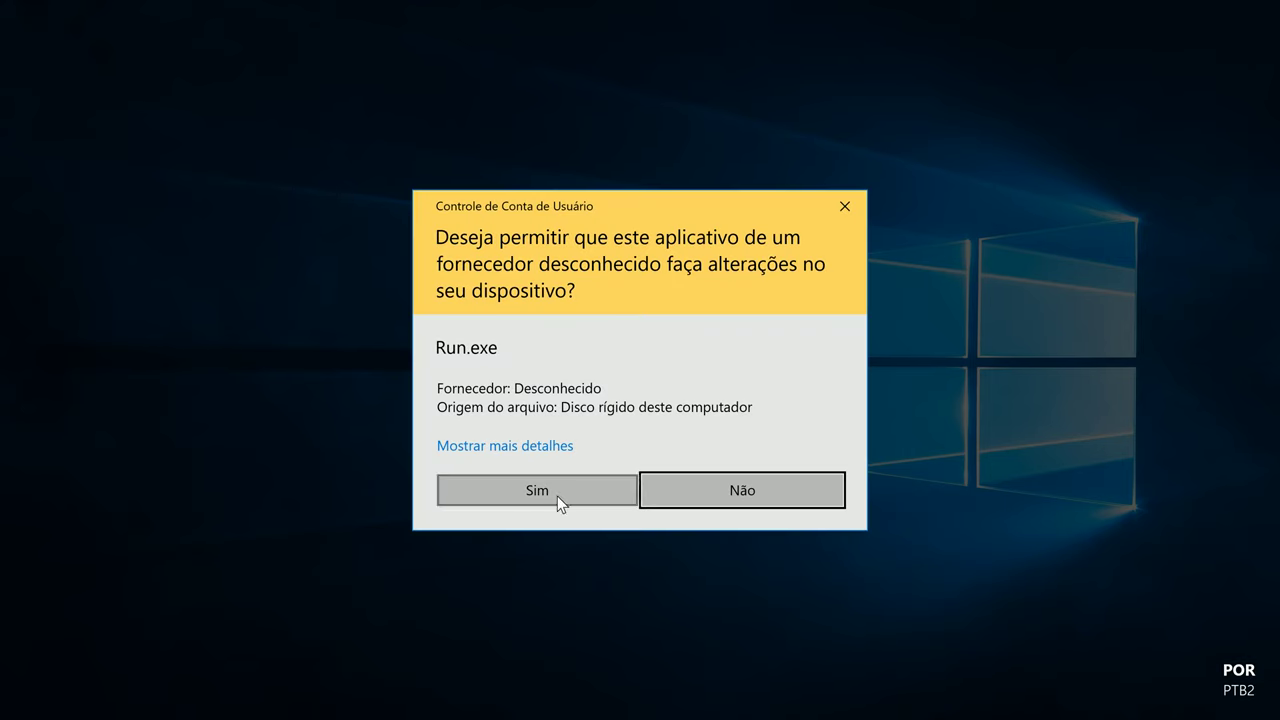
left_click(557, 501)
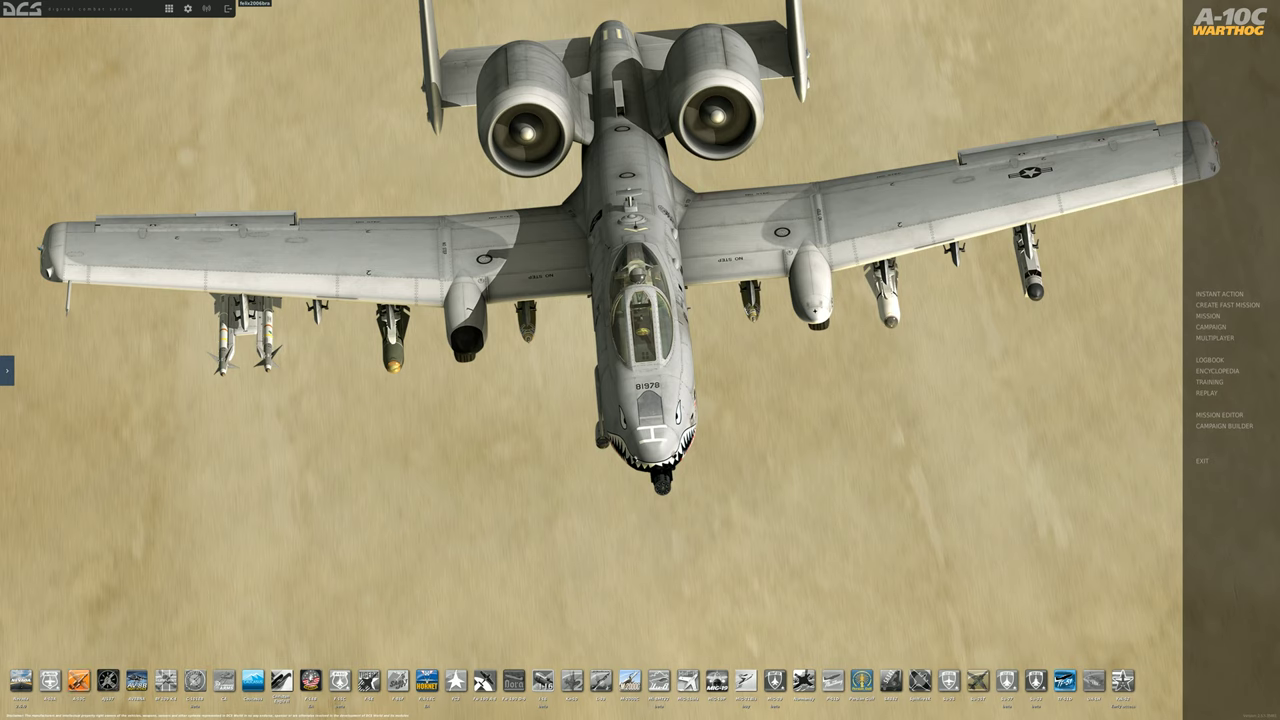
Check the news panel and browse the purchasable aircraft in the module manager, closing the module installation offer first.
left_click(6, 370)
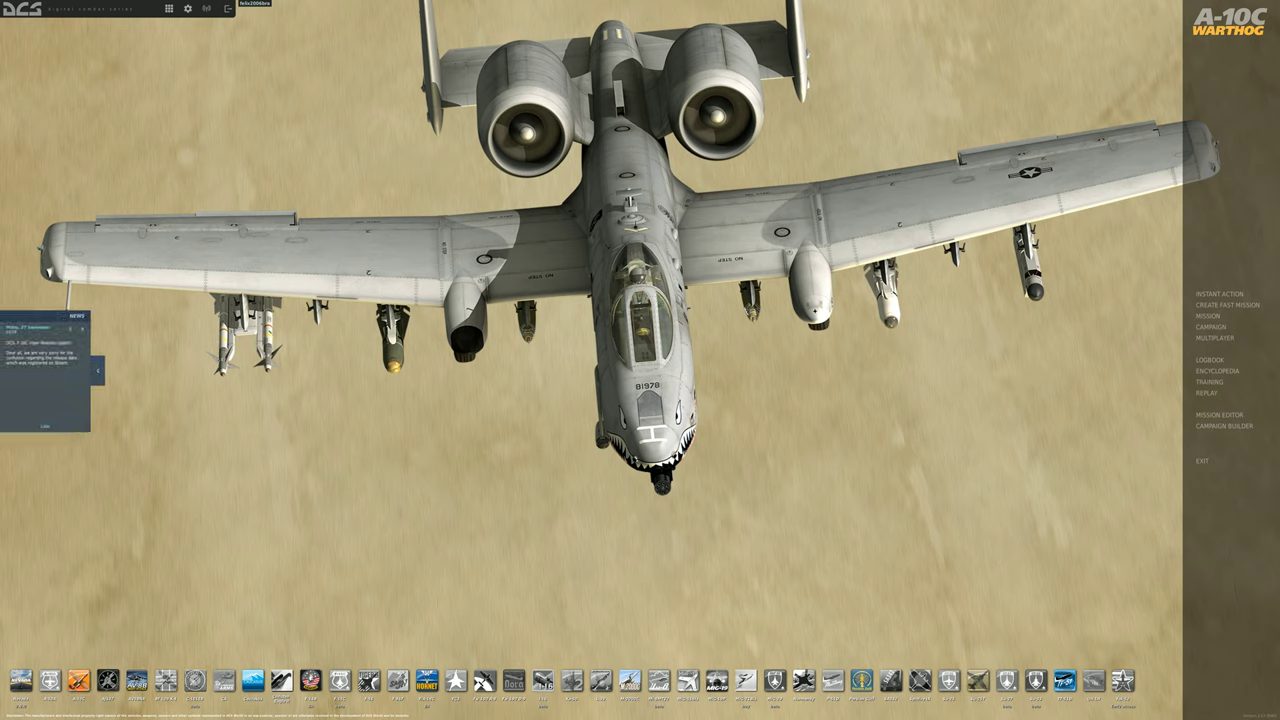
left_click(97, 371)
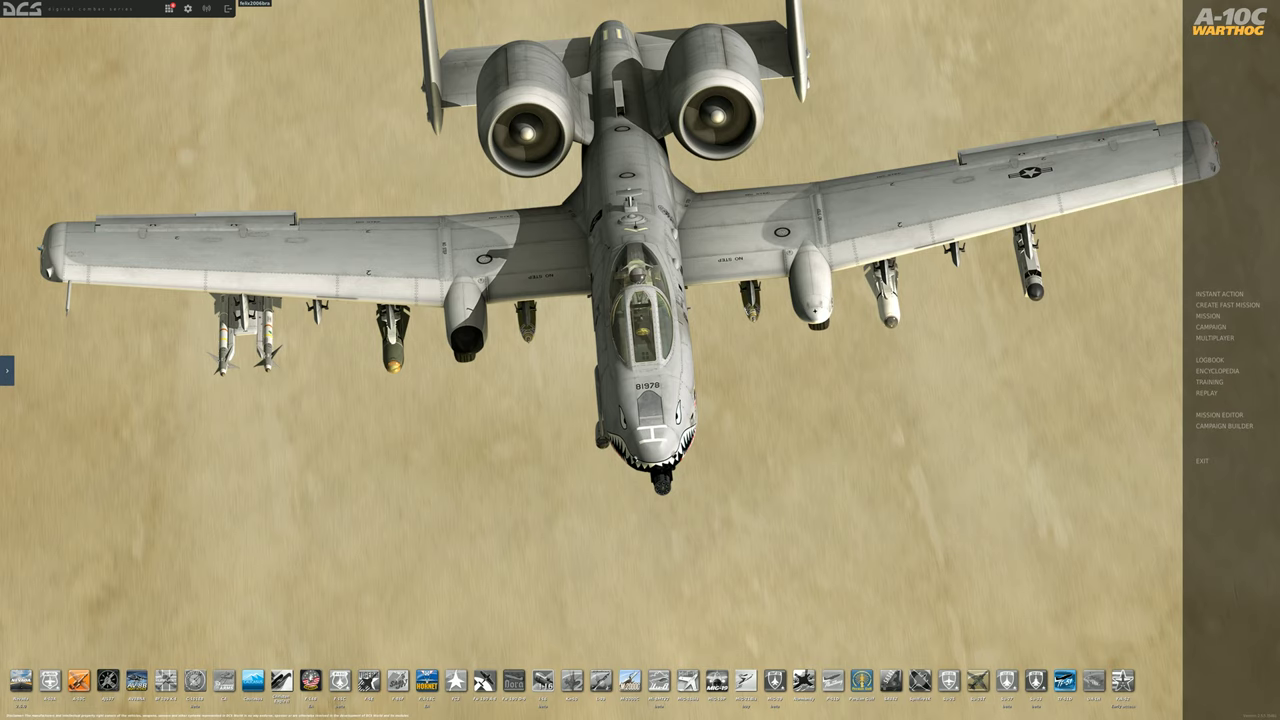
left_click(169, 8)
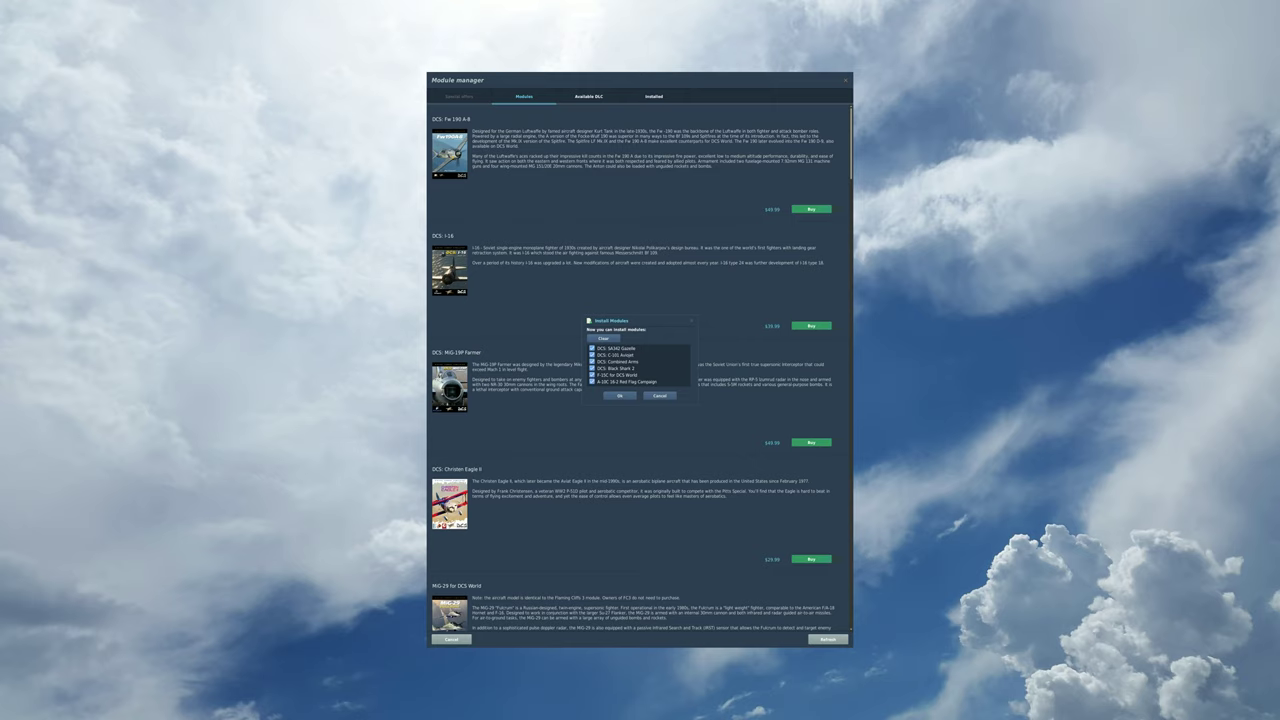
key("Return")
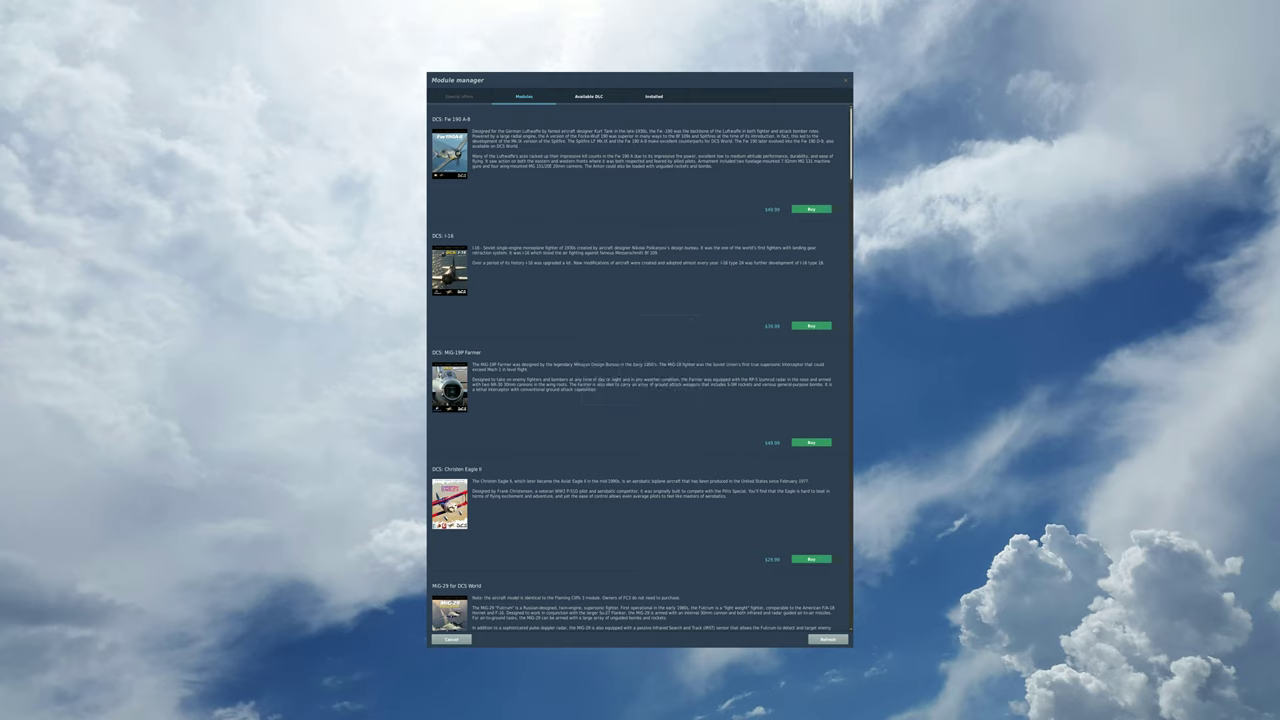
scroll(640, 369, "down", 15)
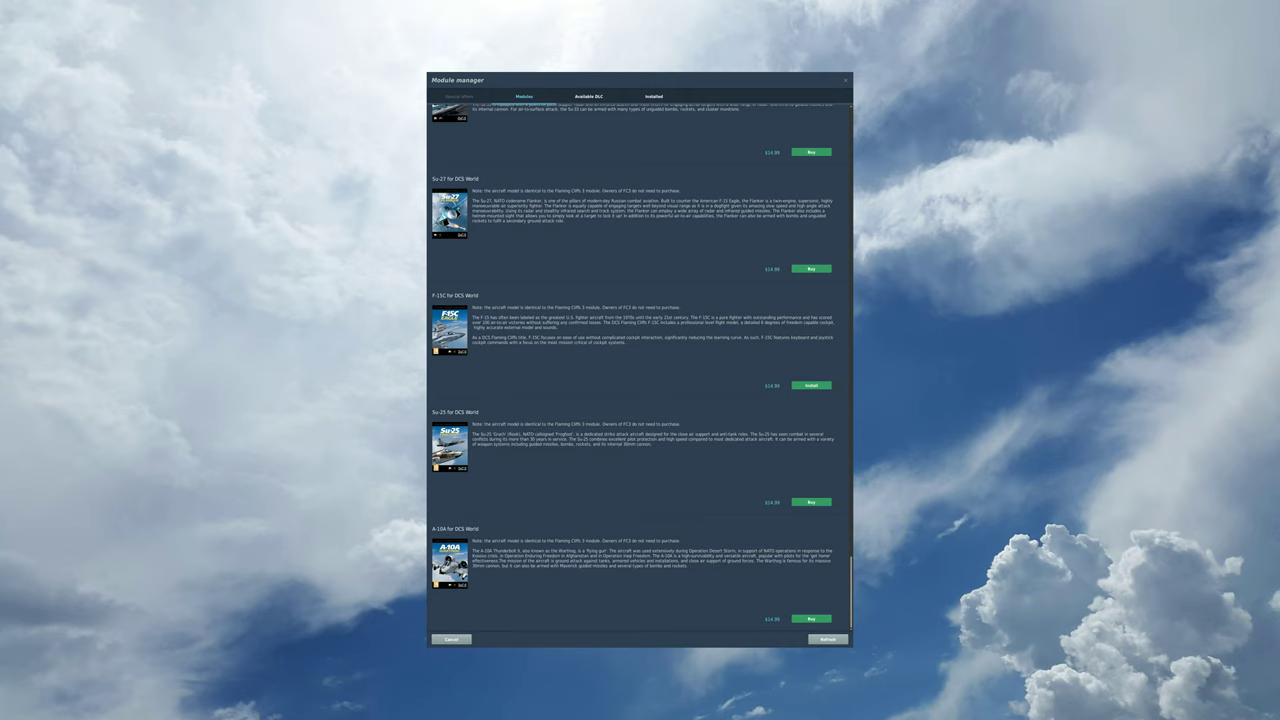
scroll(633, 368, "up", 3)
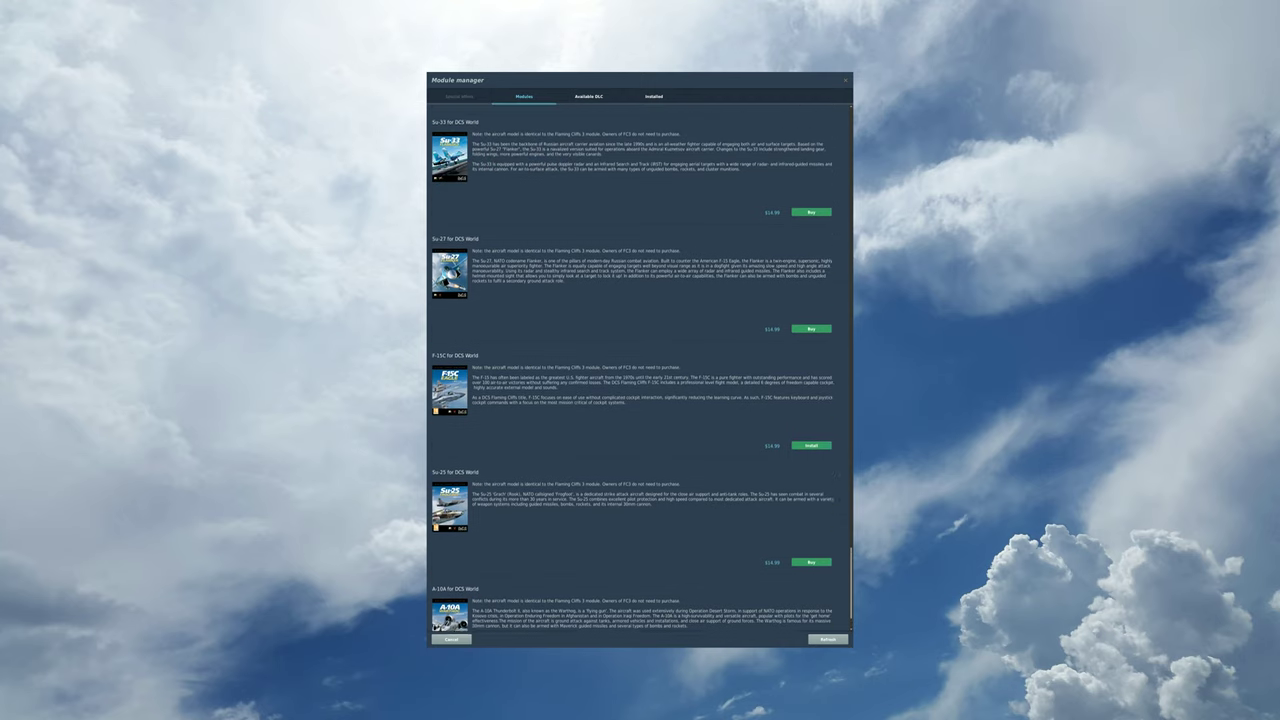
scroll(633, 368, "up", 5)
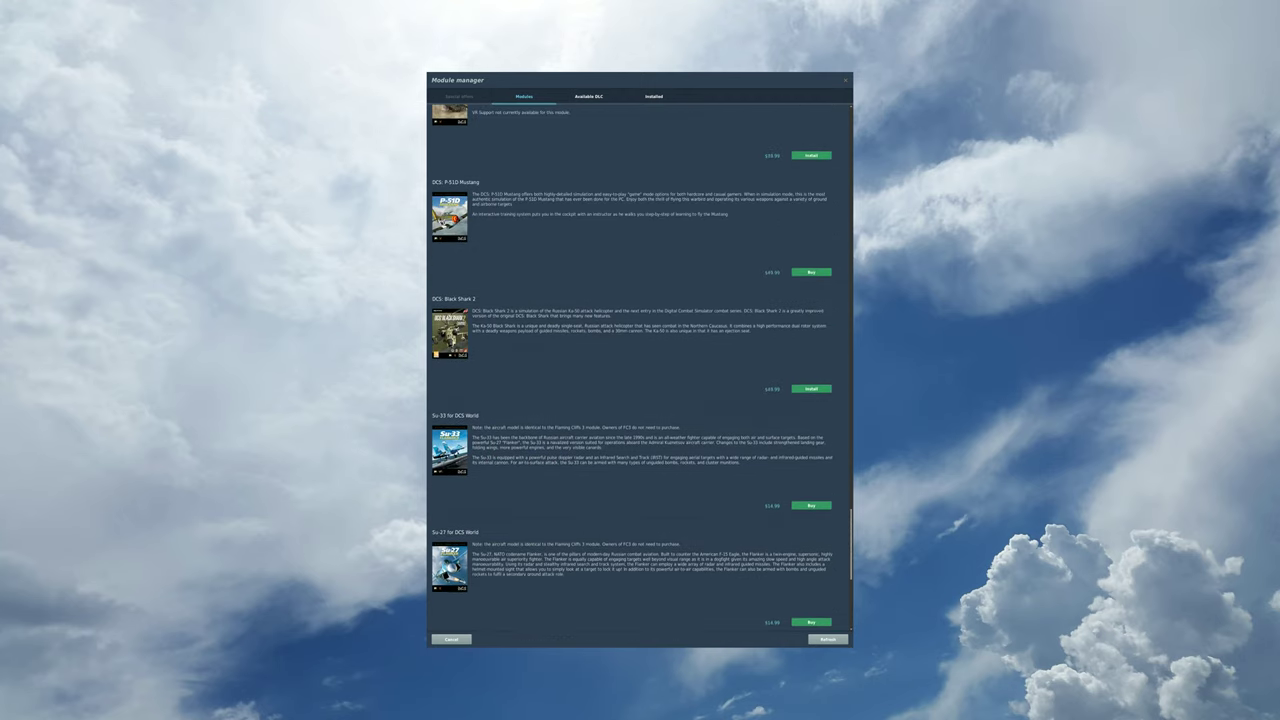
scroll(640, 368, "up", 4)
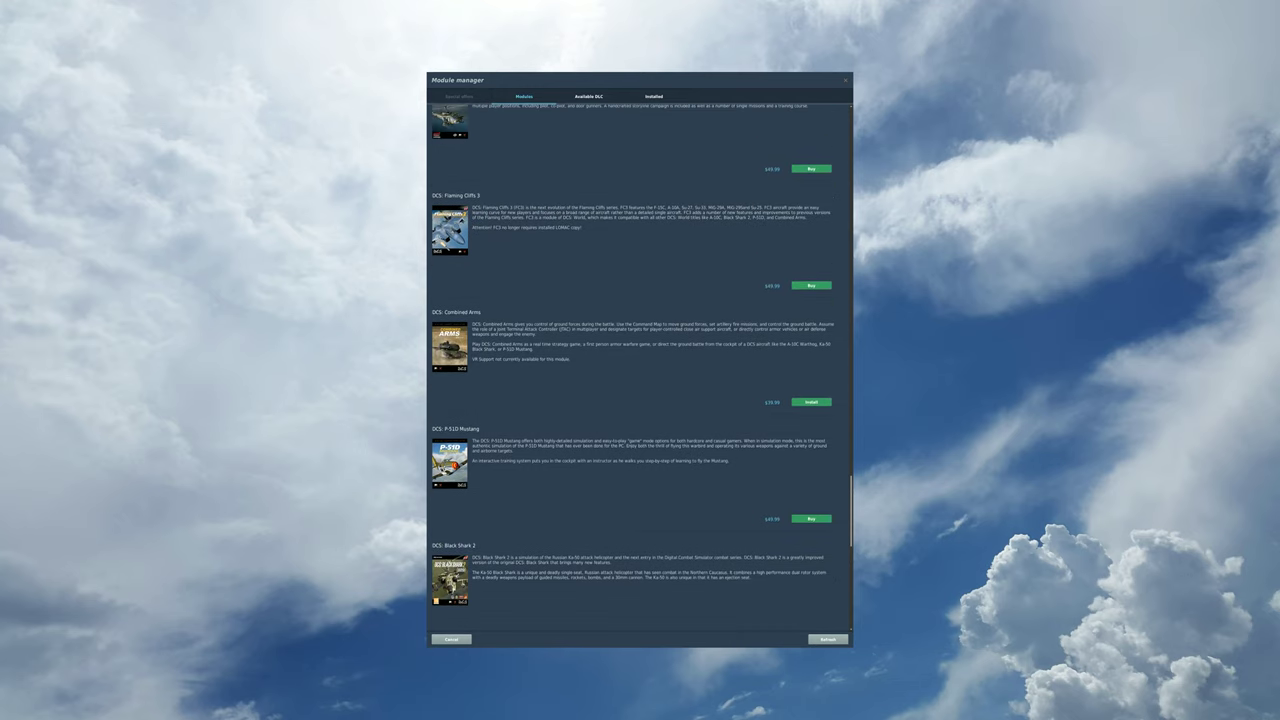
scroll(640, 368, "up", 2)
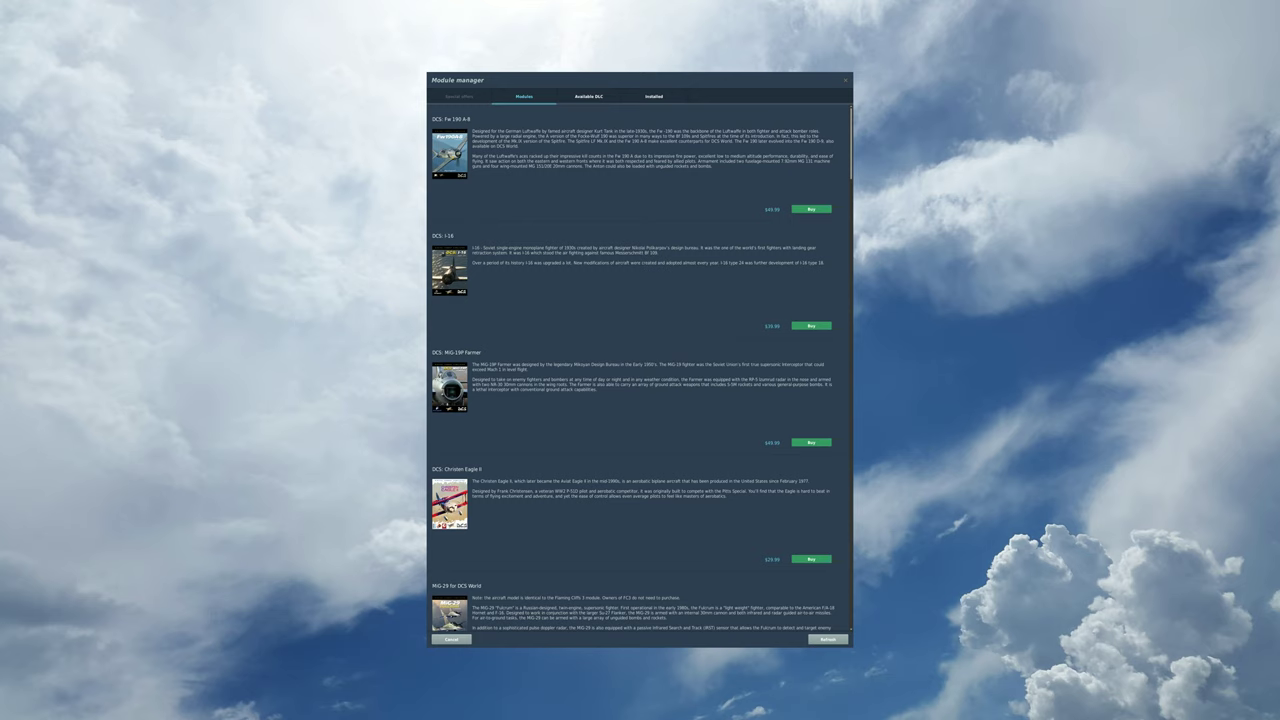
Check the available DLC campaigns and the installed modules, closing the module manager at the end.
left_click(588, 96)
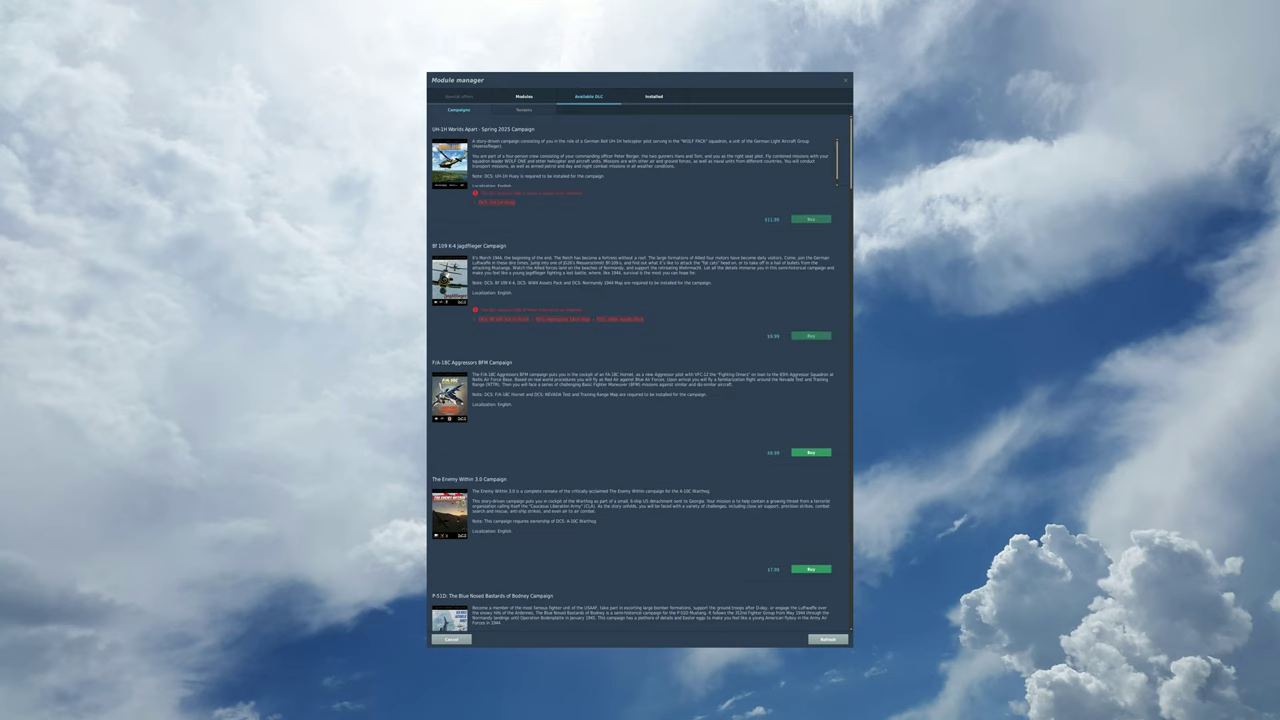
scroll(640, 375, "down", 20)
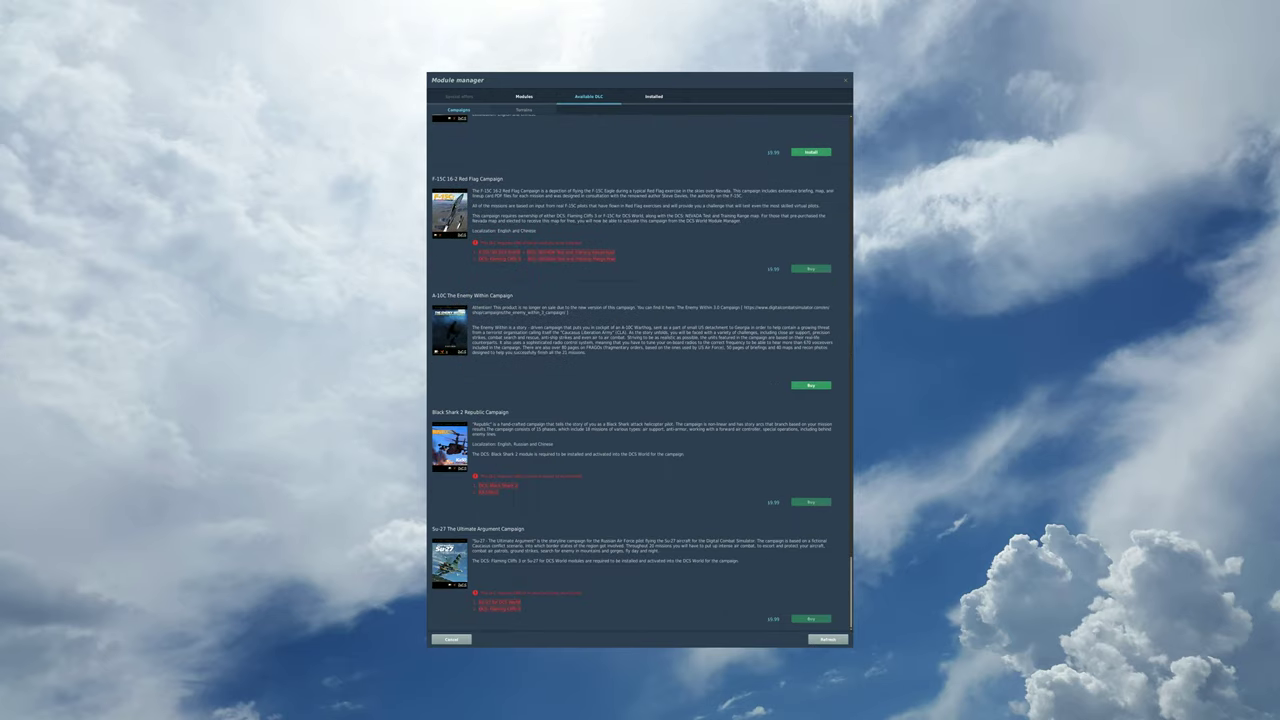
scroll(640, 375, "up", 20)
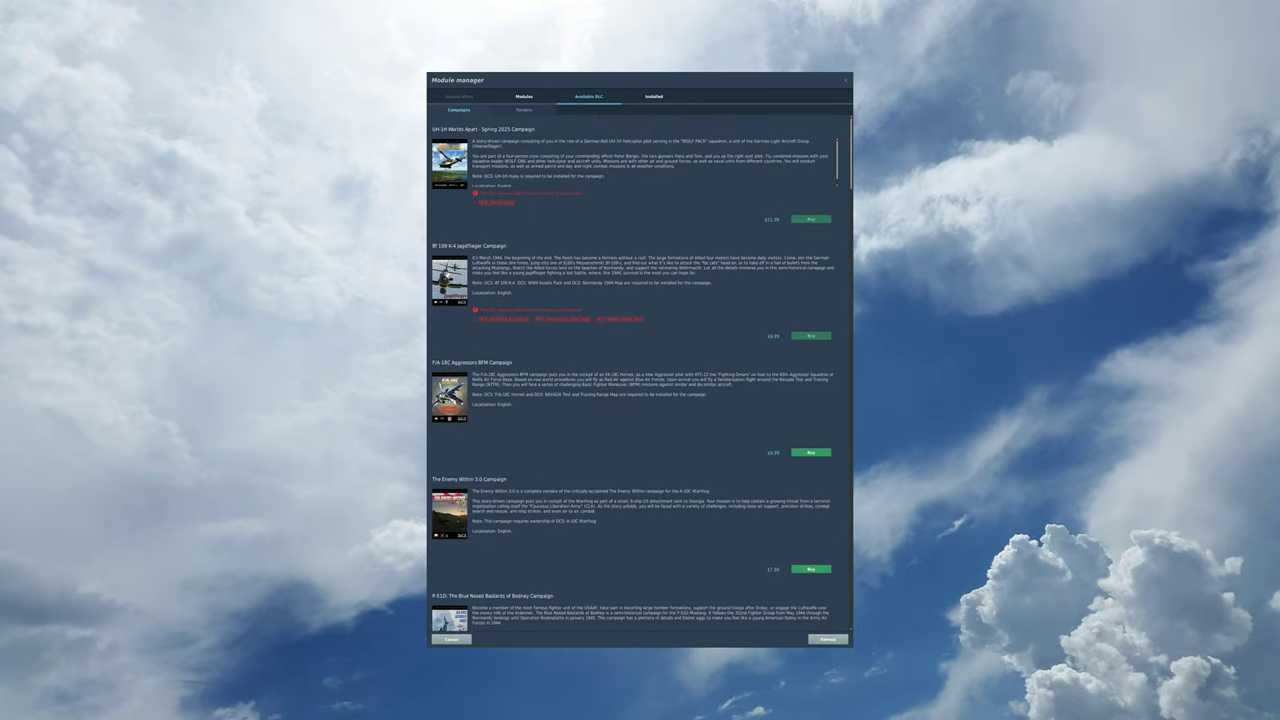
left_click(654, 96)
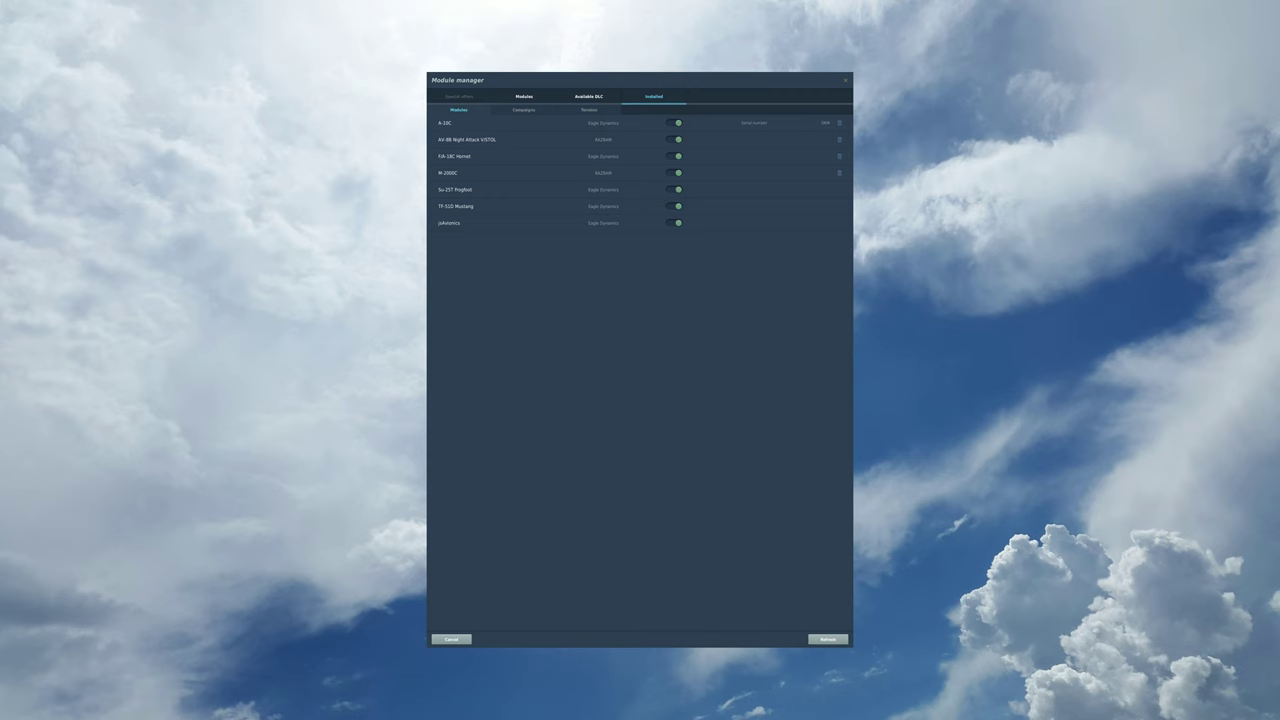
left_click(451, 639)
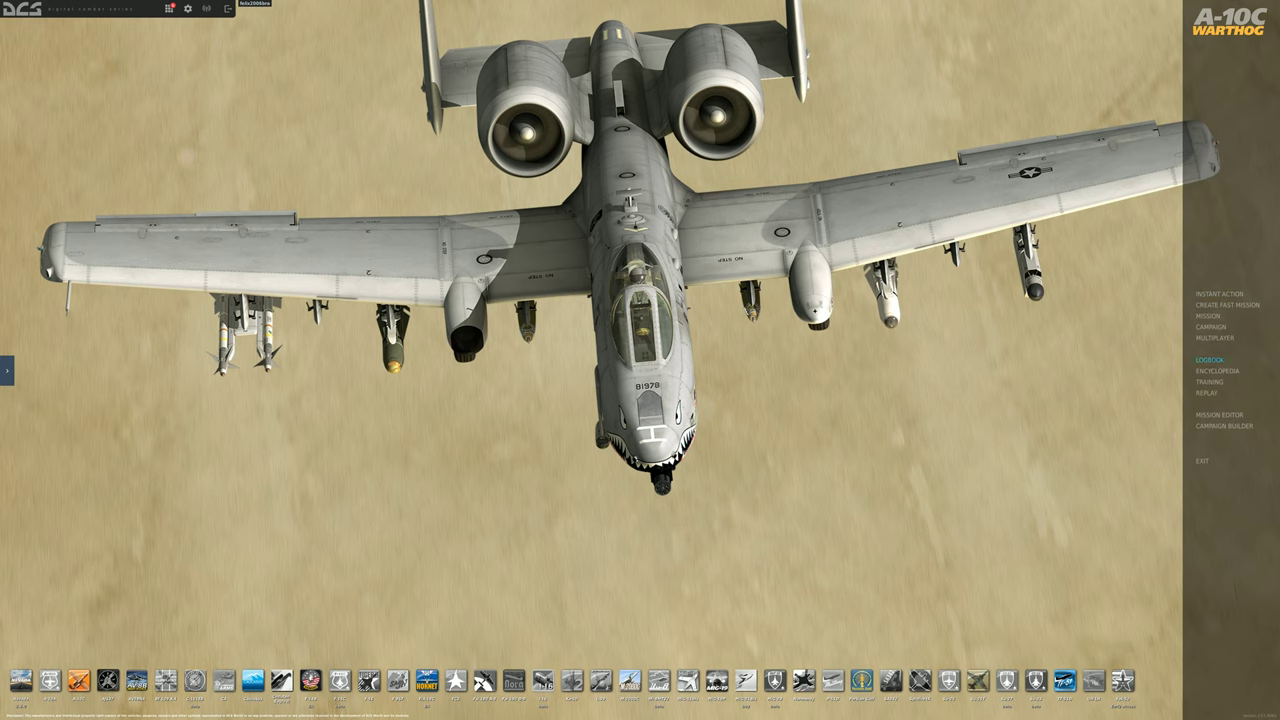
Look through the system, VR, special and audio settings in the game options.
left_click(187, 8)
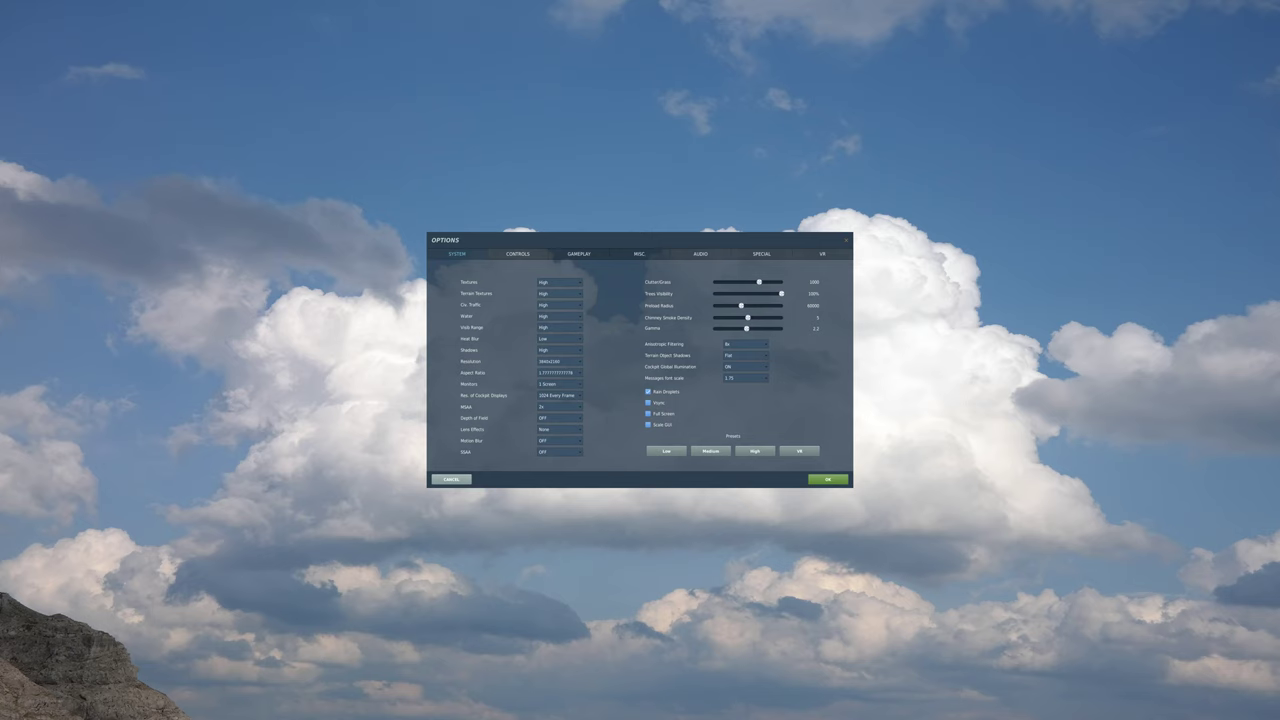
left_click(822, 253)
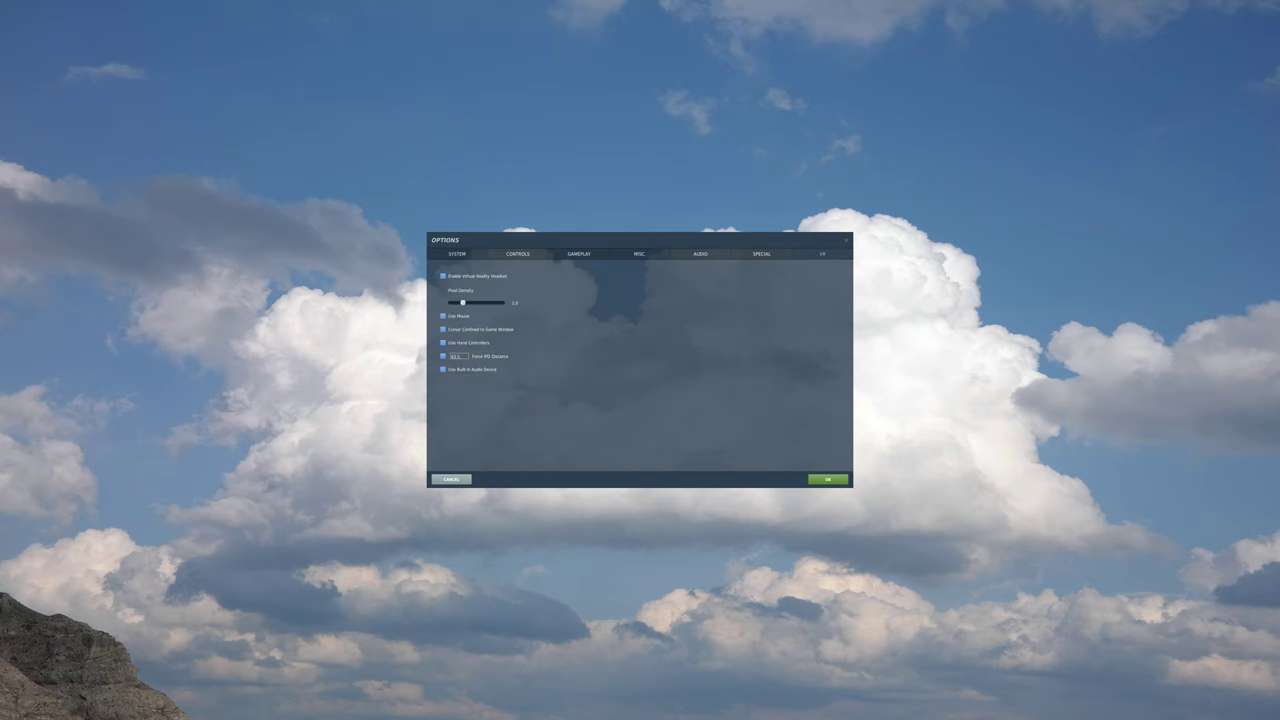
left_click(761, 253)
left_click(700, 253)
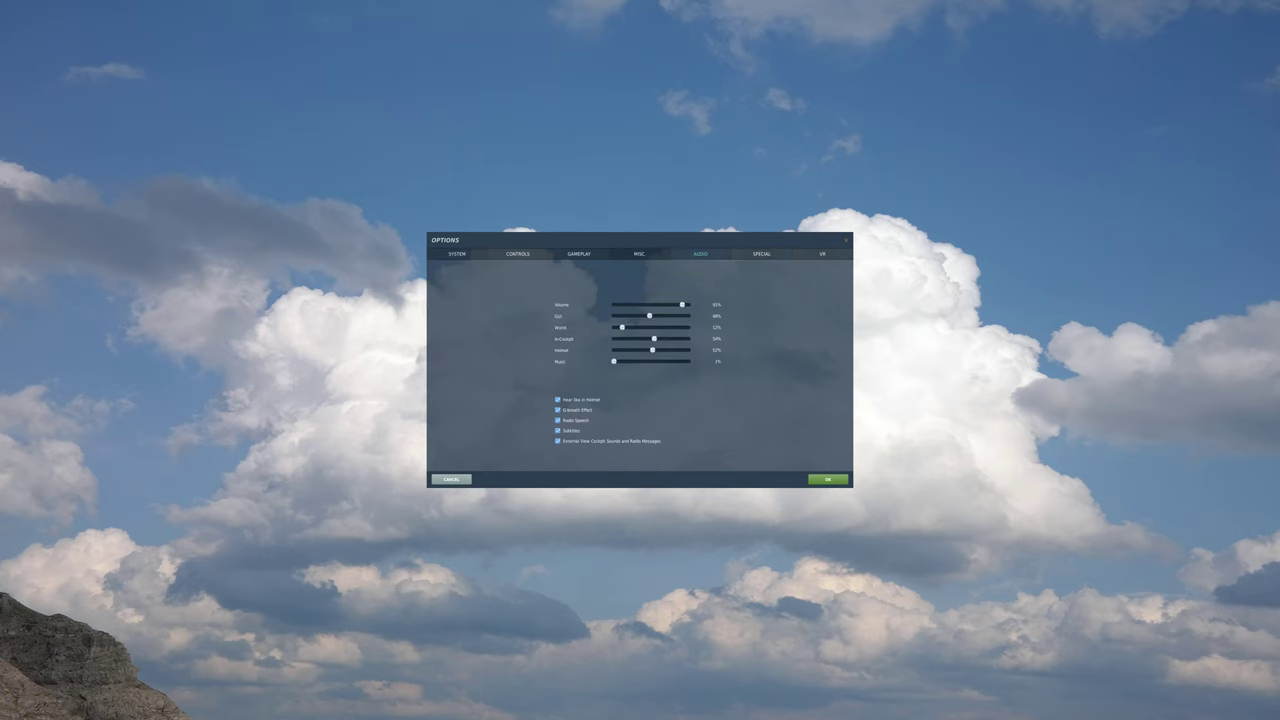
Set the game's theme to Persian Gulf in the miscellaneous options and apply the change.
left_click(639, 253)
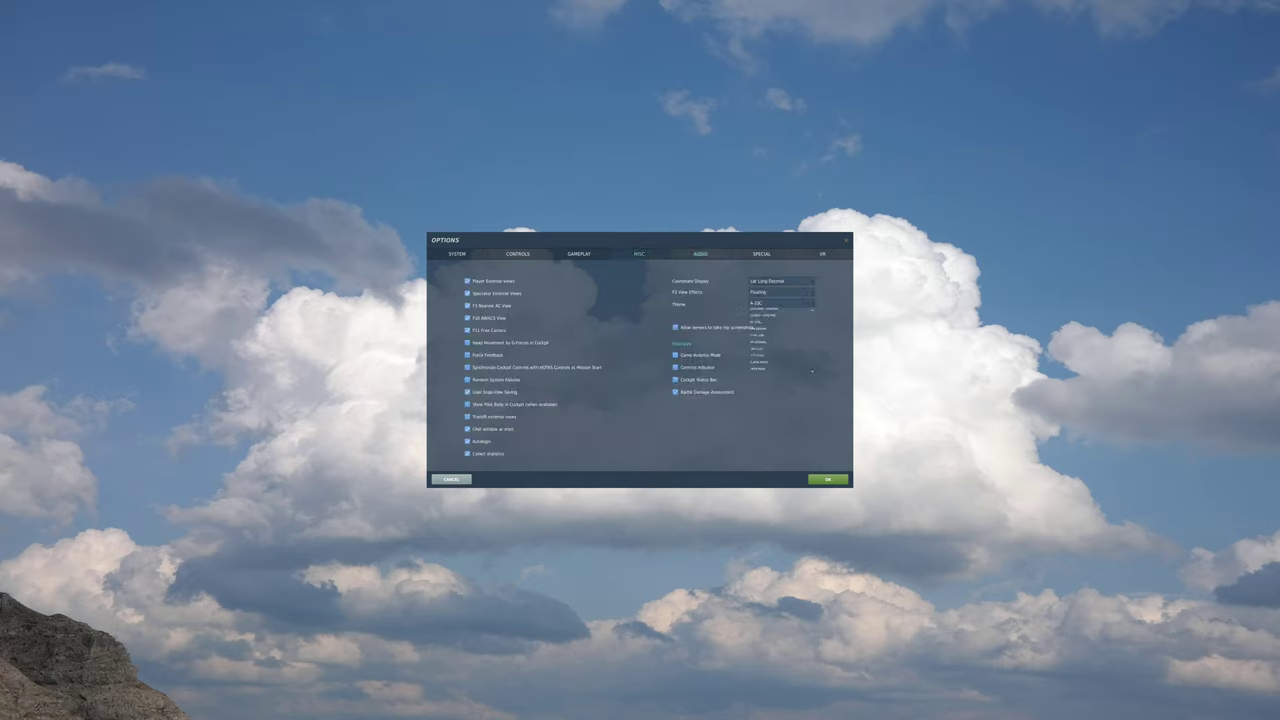
left_click(780, 302)
scroll(780, 340, "down", 1)
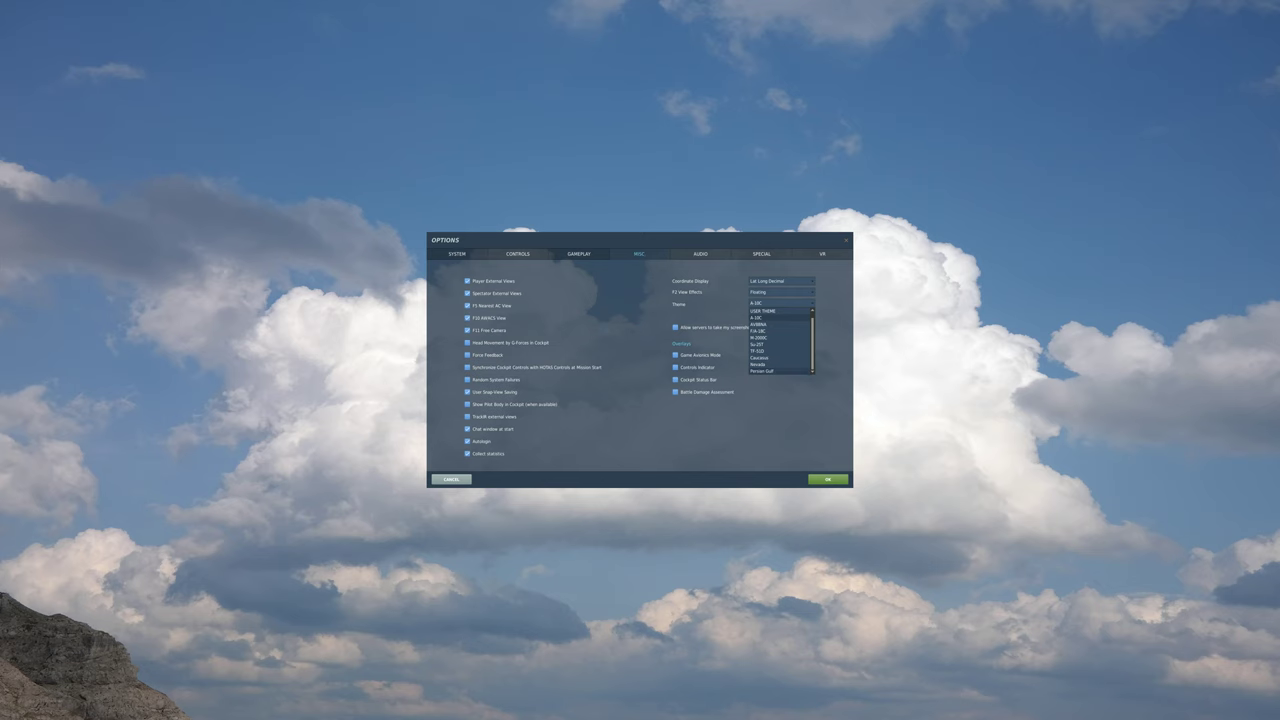
left_click(762, 371)
left_click(828, 479)
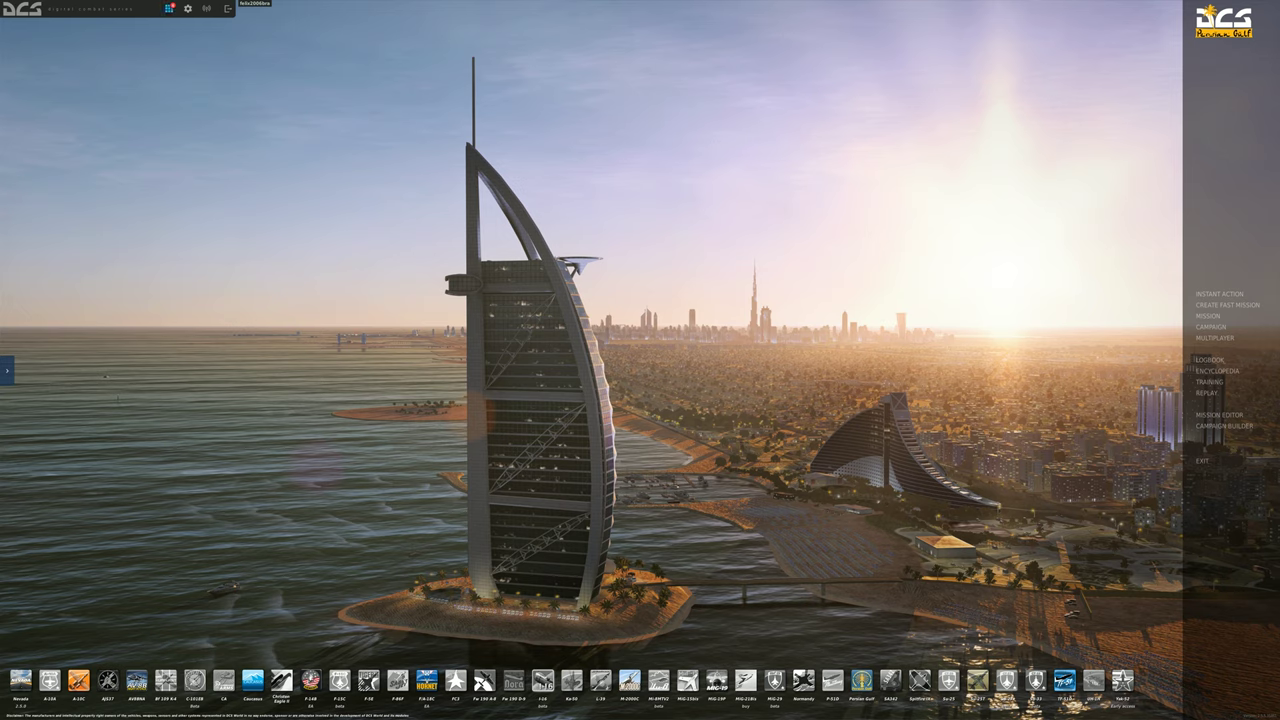
Take another look at the module manager's list of aircraft modules and close it.
left_click(169, 8)
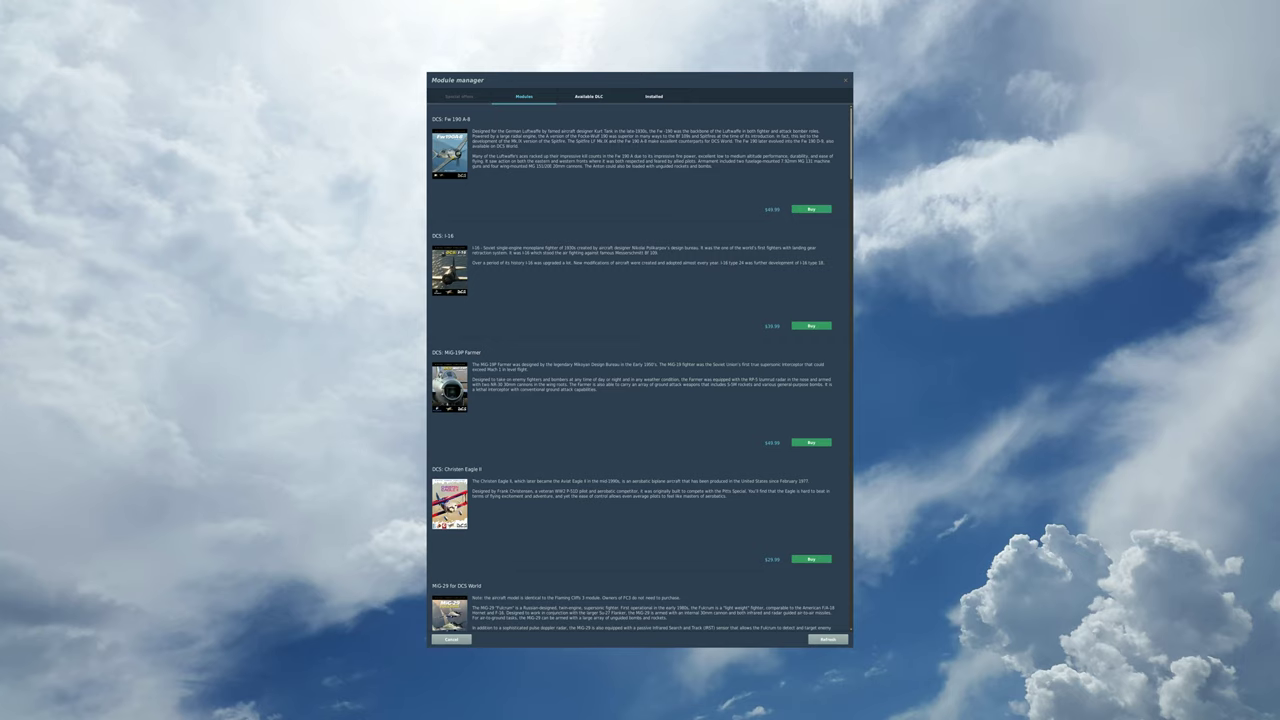
scroll(634, 369, "down", 1)
scroll(634, 369, "up", 1)
left_click(451, 639)
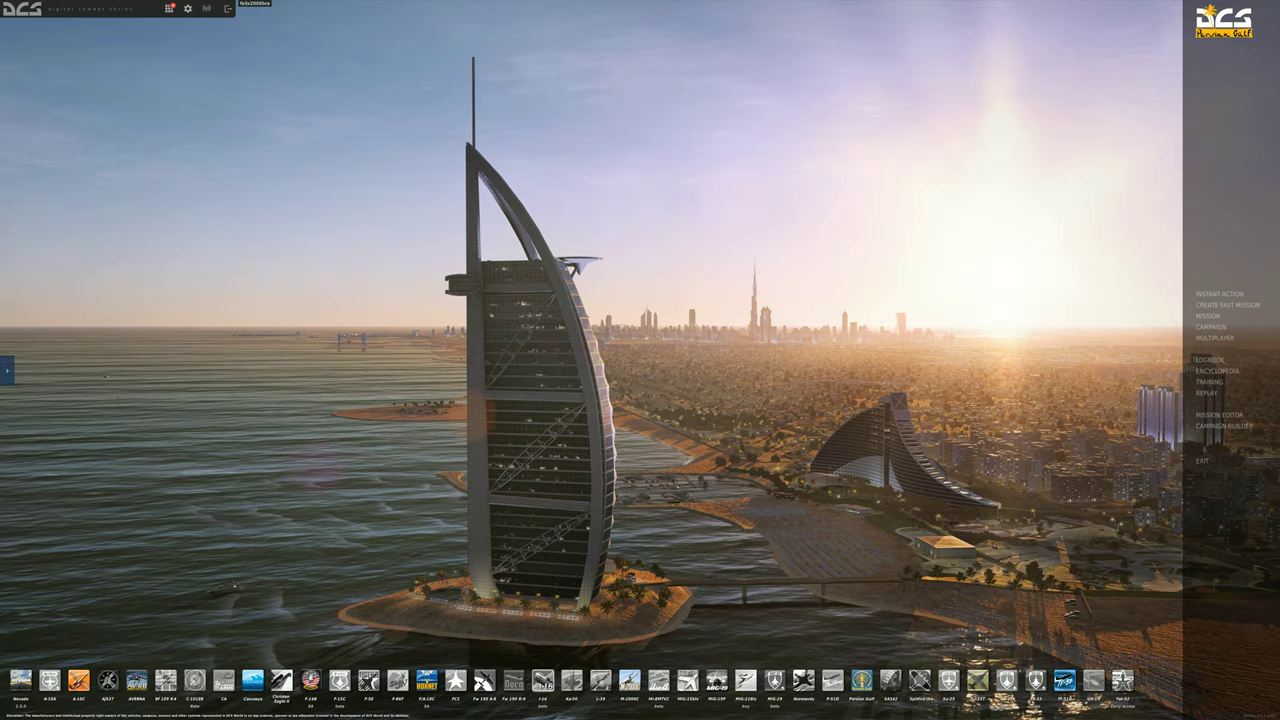
Open the saved F-16C mission in the Mission Editor and select the airplane group at Liwa Airbase's northwest apron.
left_click(1224, 426)
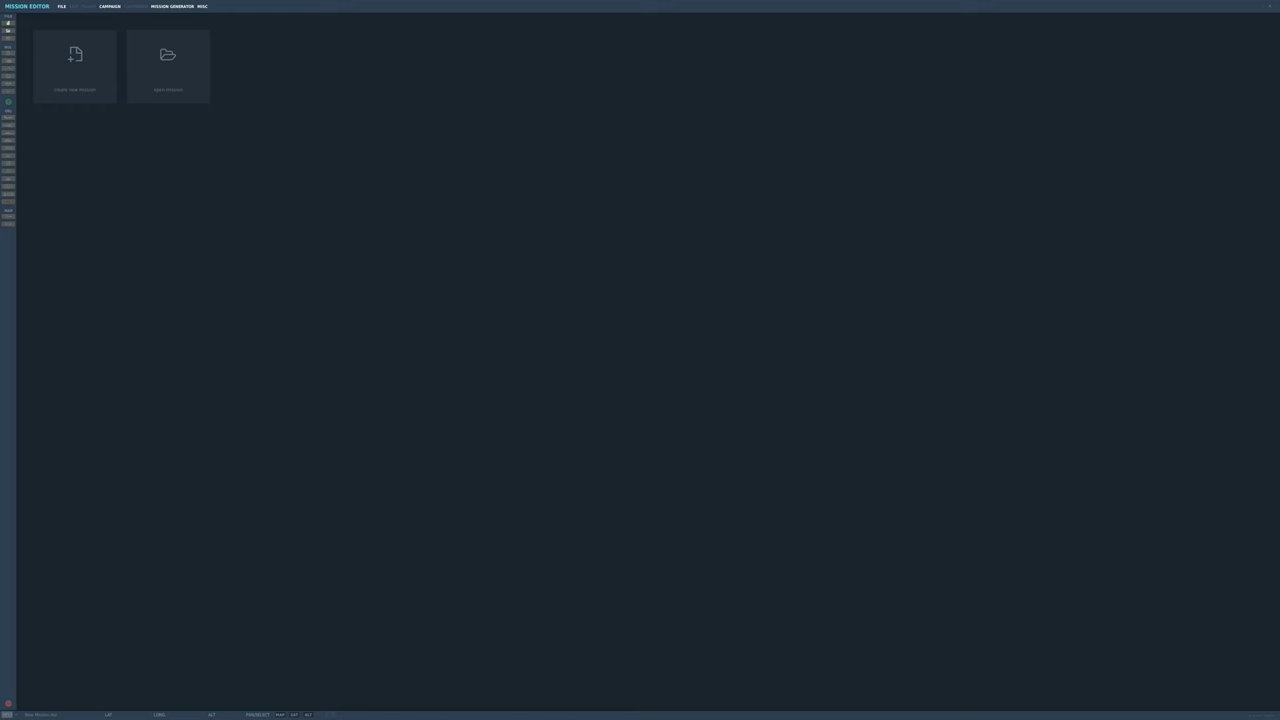
left_click(690, 433)
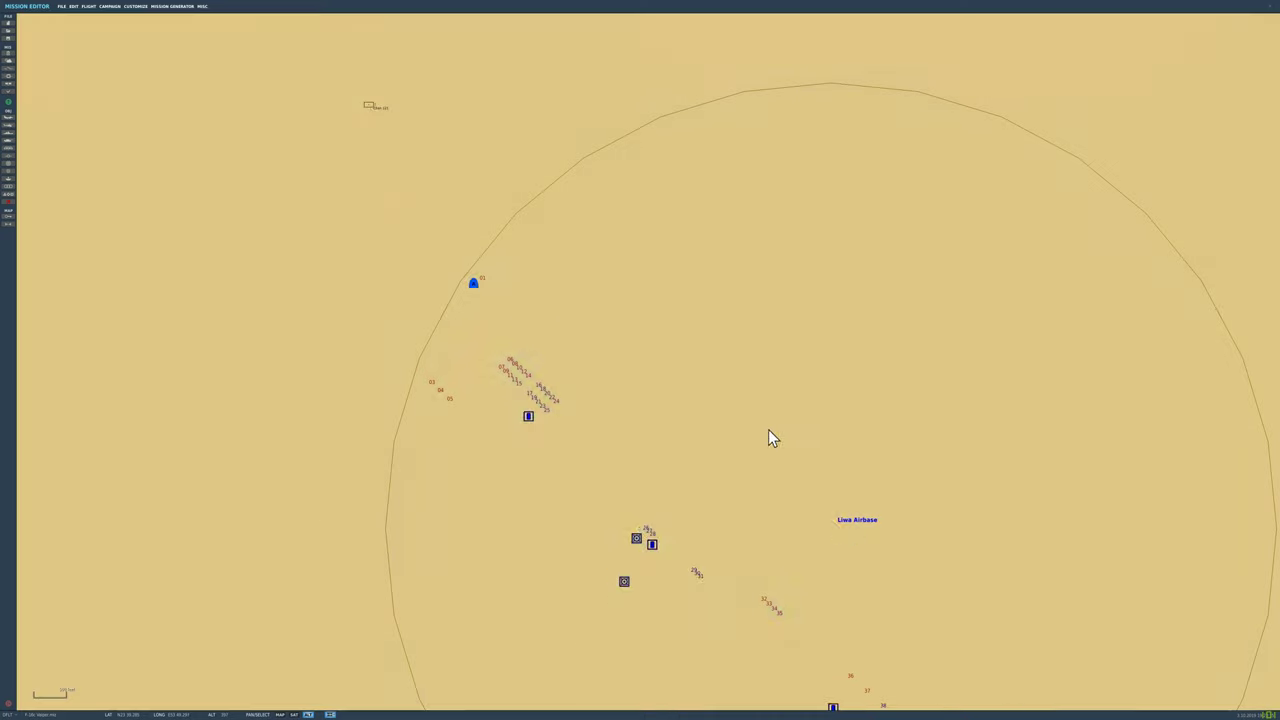
left_click(474, 288)
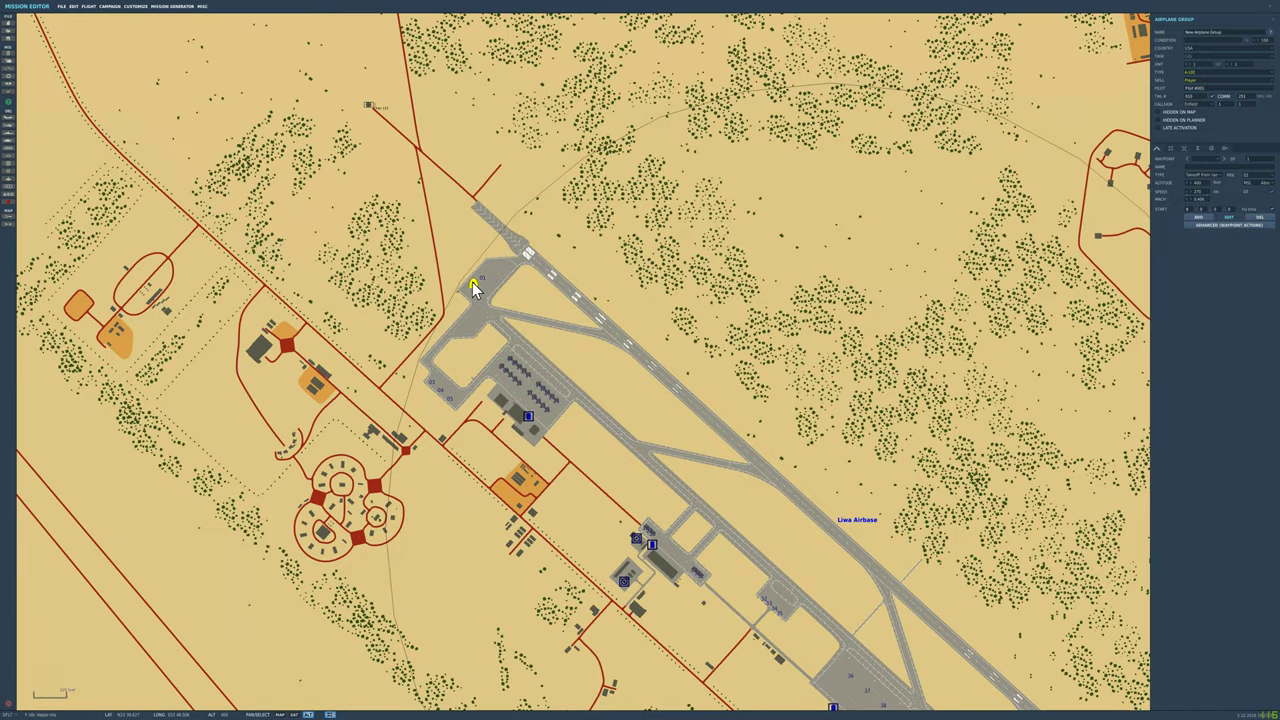
Change the airplane group's aircraft type to the F-16C and set its skill to Good.
left_click(1218, 79)
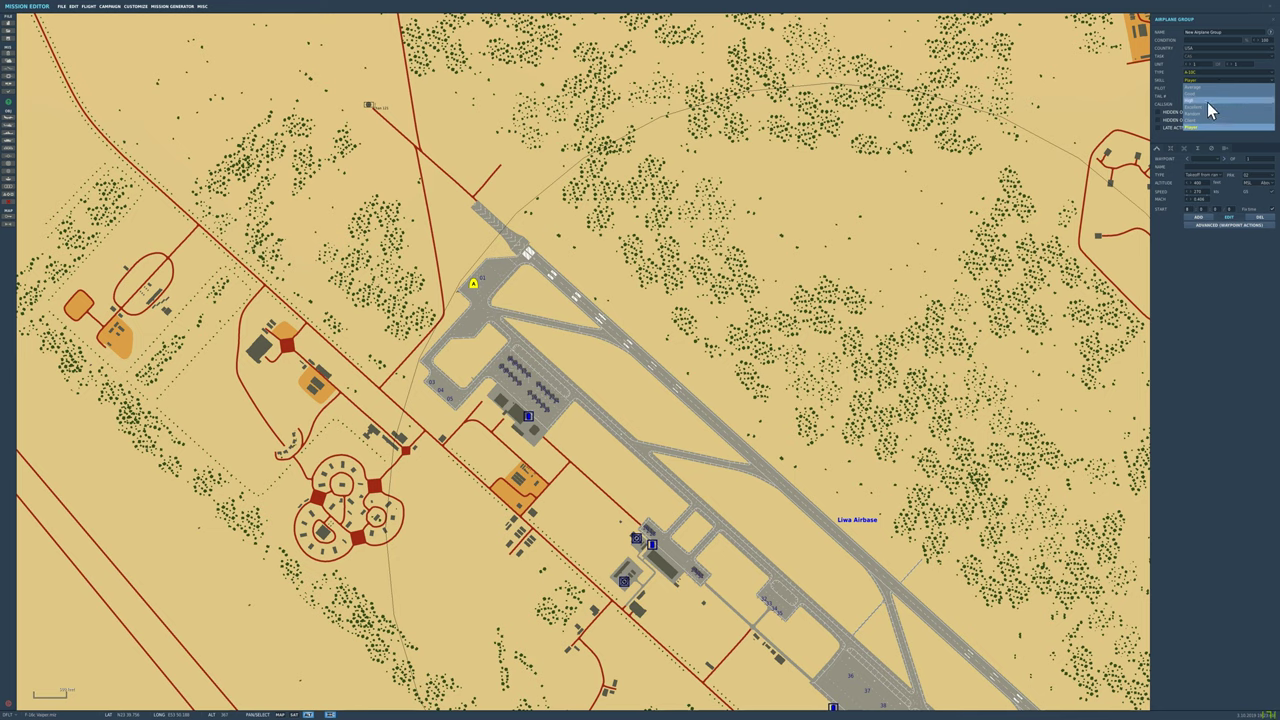
left_click(1216, 88)
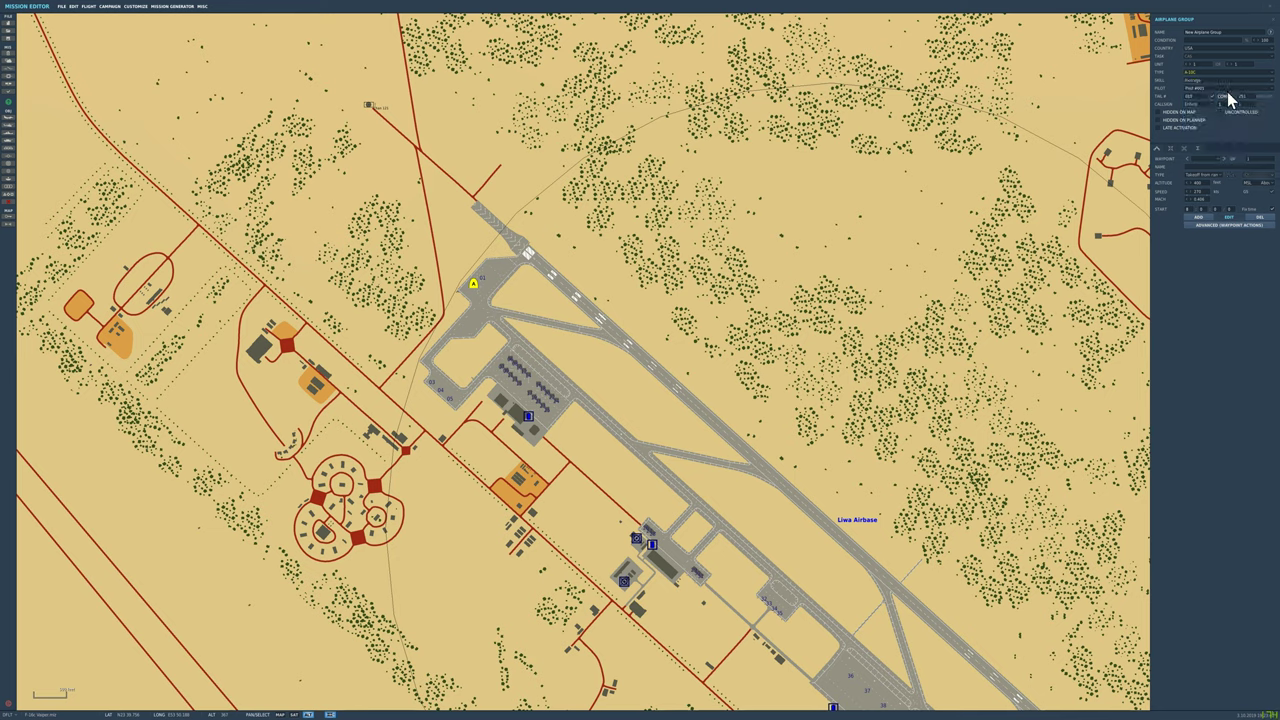
left_click(1215, 73)
scroll(1228, 88, "down", 2)
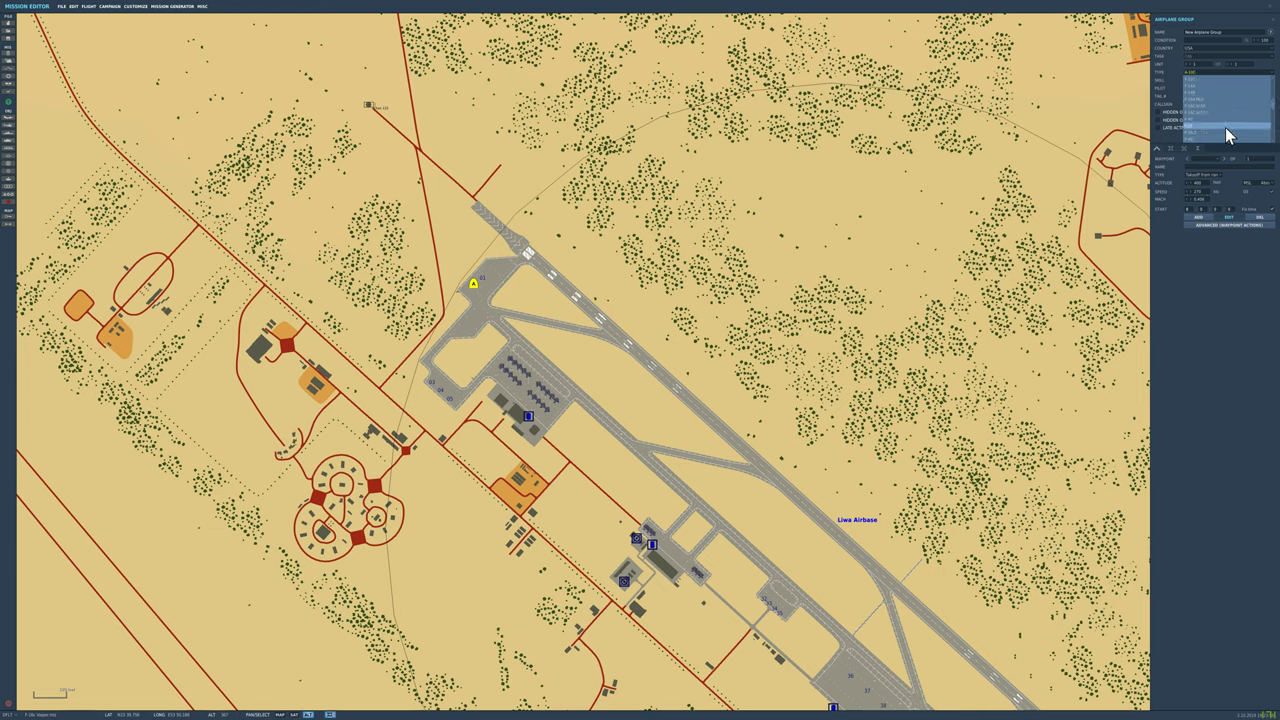
scroll(1225, 127, "down", 1)
left_click(1229, 113)
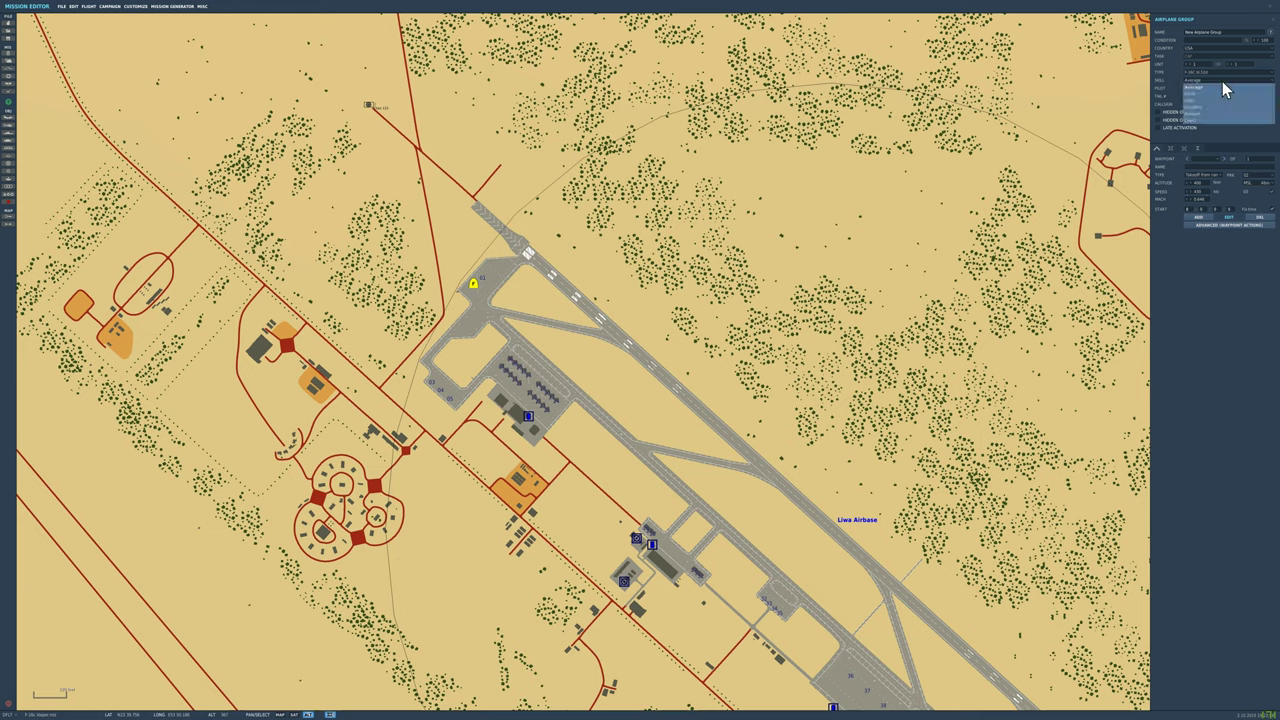
left_click(1222, 81)
left_click(1214, 94)
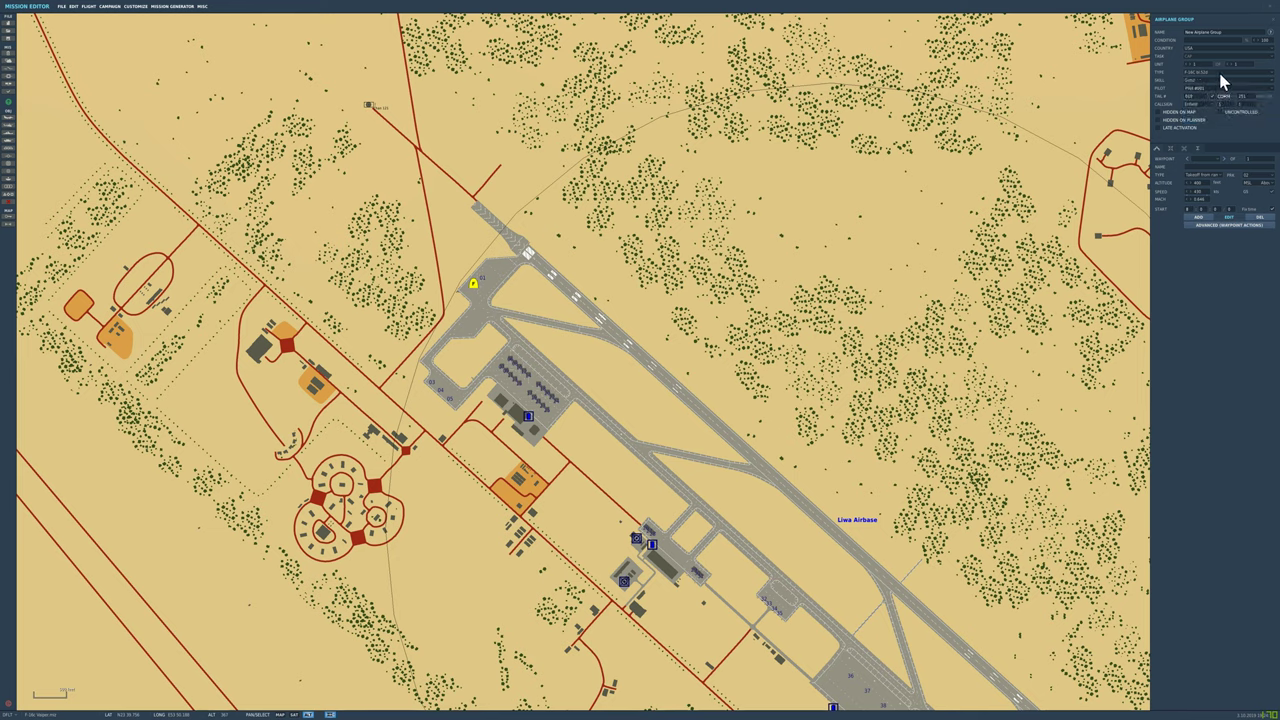
Try the F/A-18C Lot 20 as the group's aircraft type and return it to the F-16C.
left_click(1219, 76)
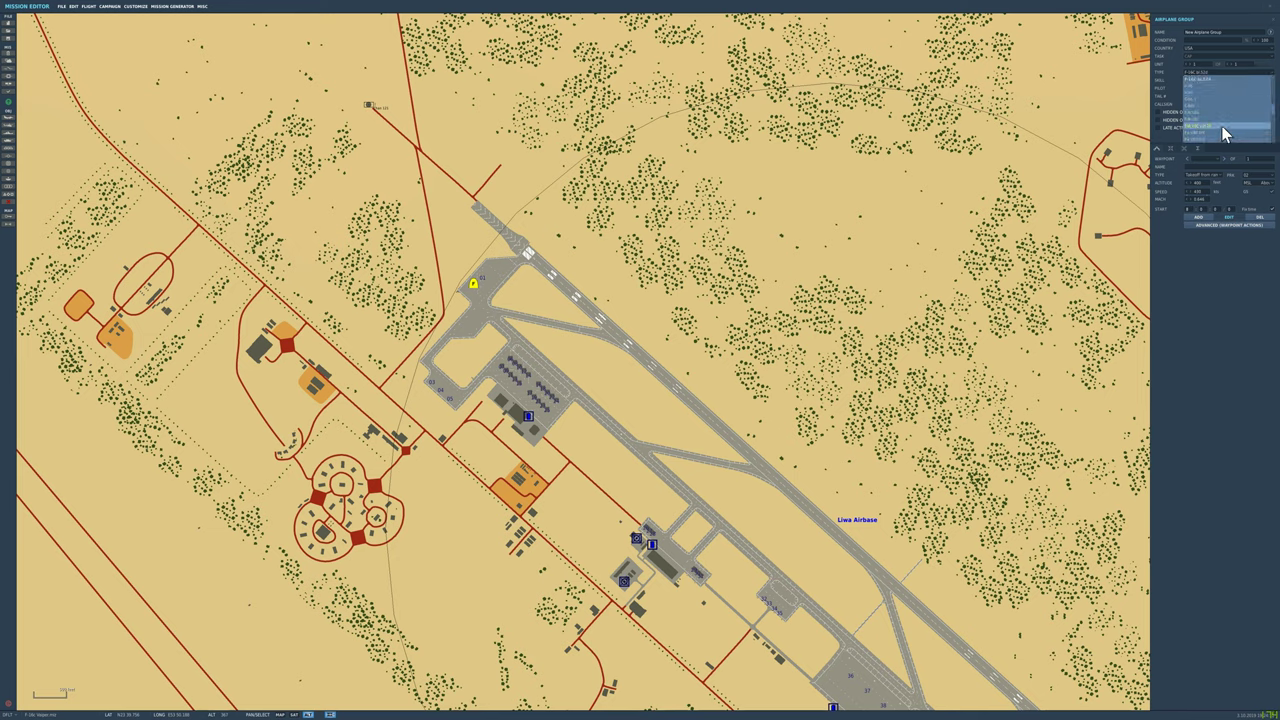
left_click(1223, 124)
left_click(1268, 74)
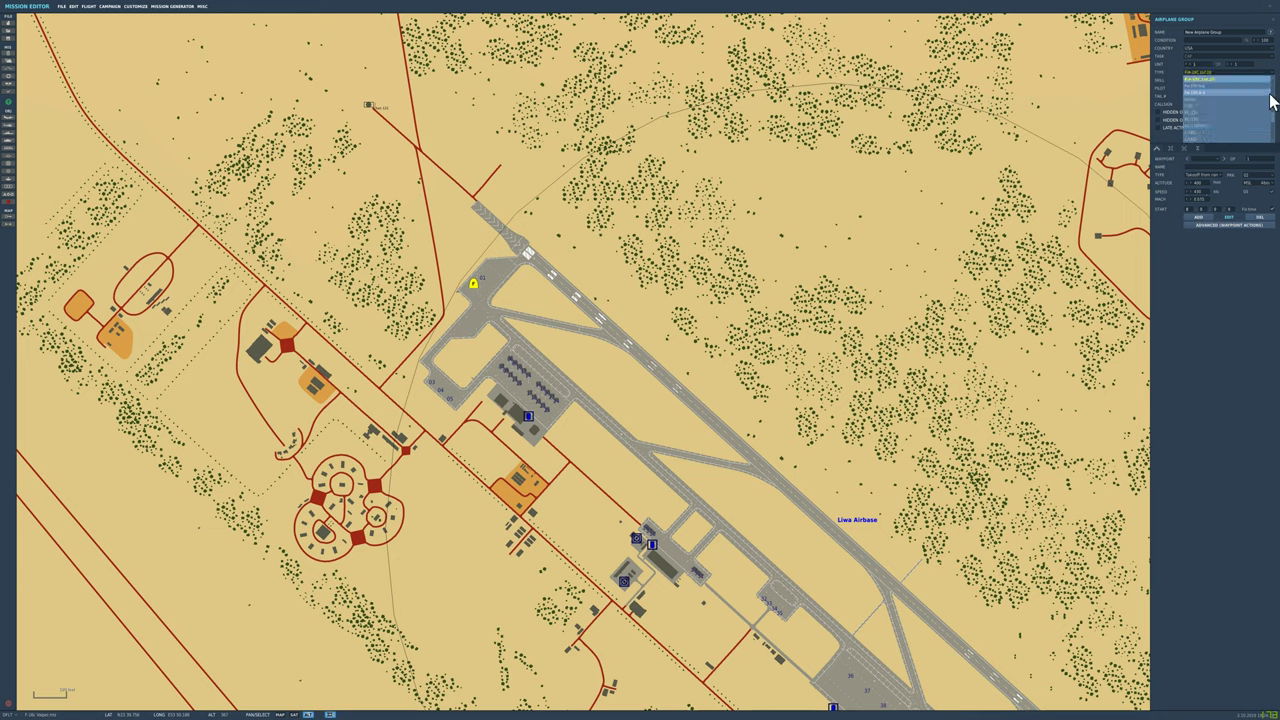
mouse_move(1275, 120)
left_mouse_down()
mouse_move(1275, 140)
mouse_move(1274, 87)
mouse_move(1272, 148)
mouse_move(1275, 107)
left_mouse_up()
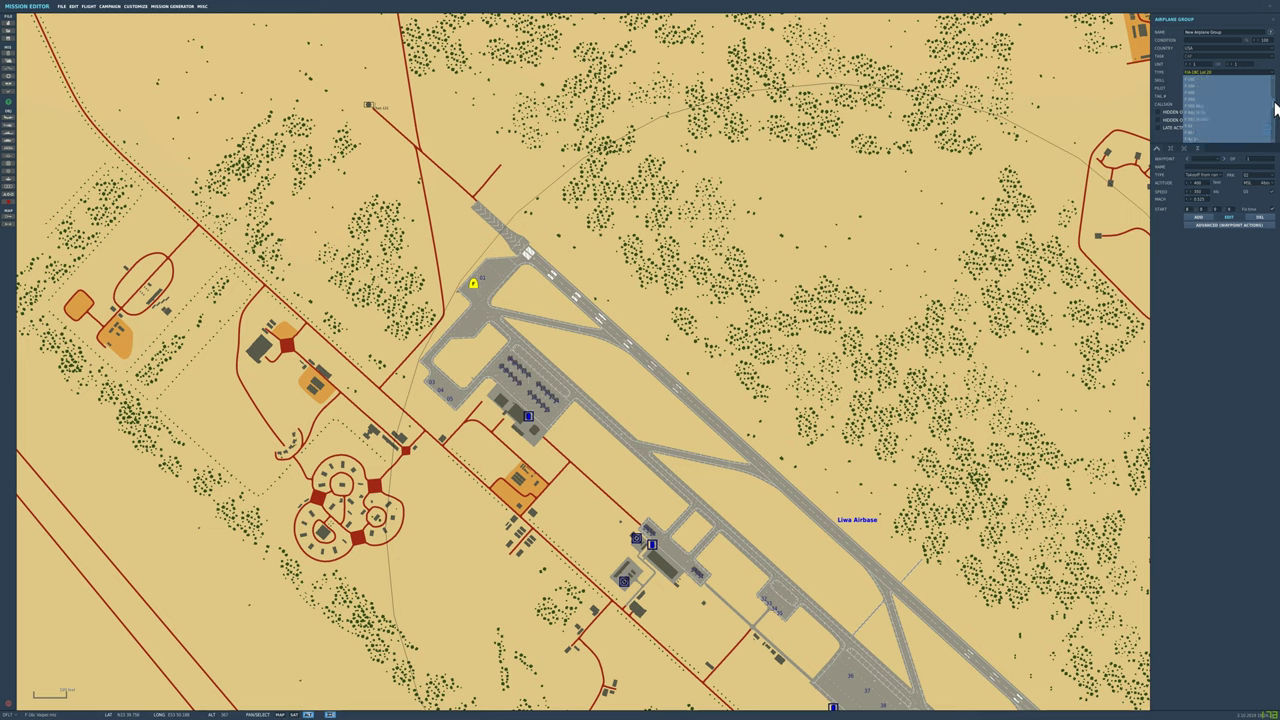
left_click(1238, 121)
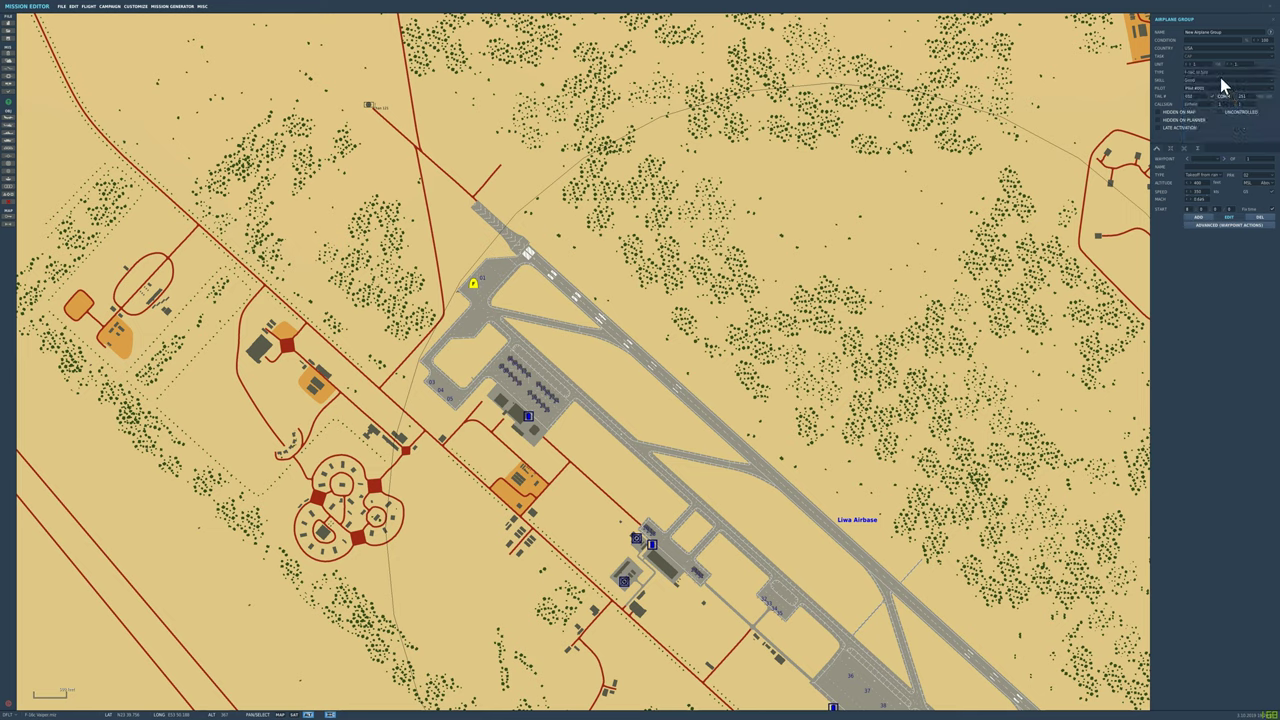
Set the F-16C group's skill to Average and start the mission from its briefing.
left_click(1221, 80)
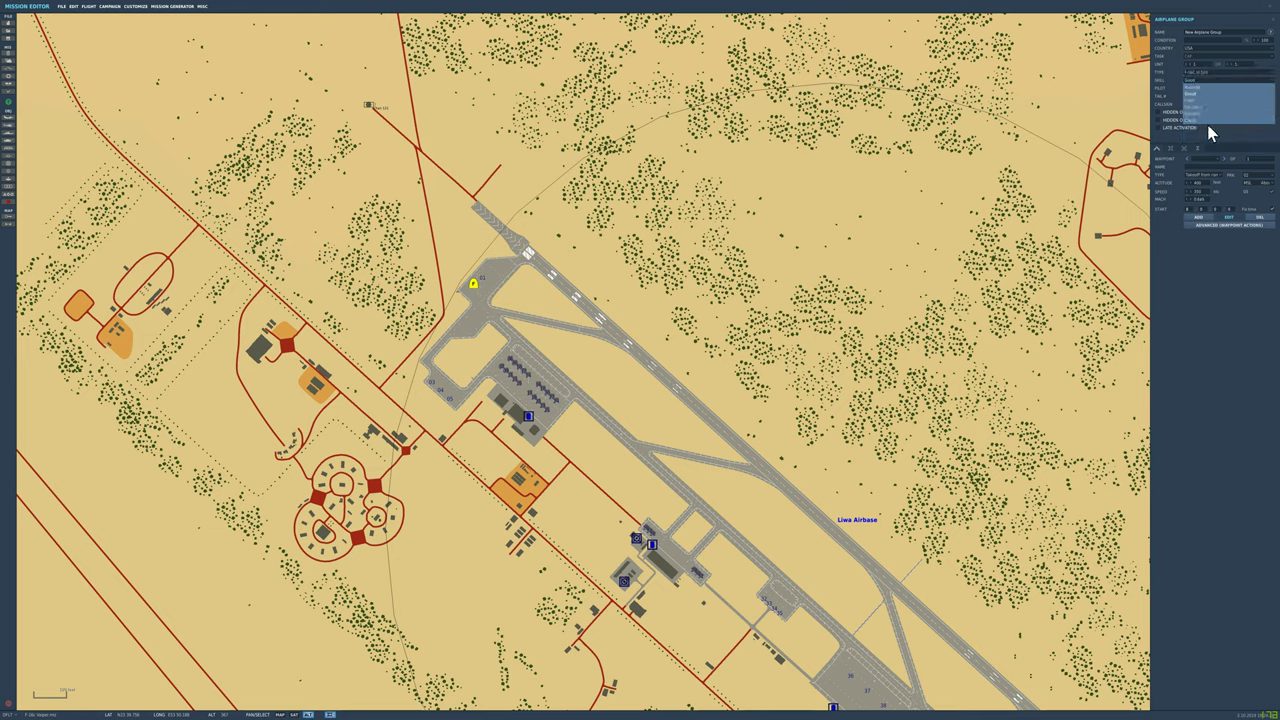
left_click(1220, 88)
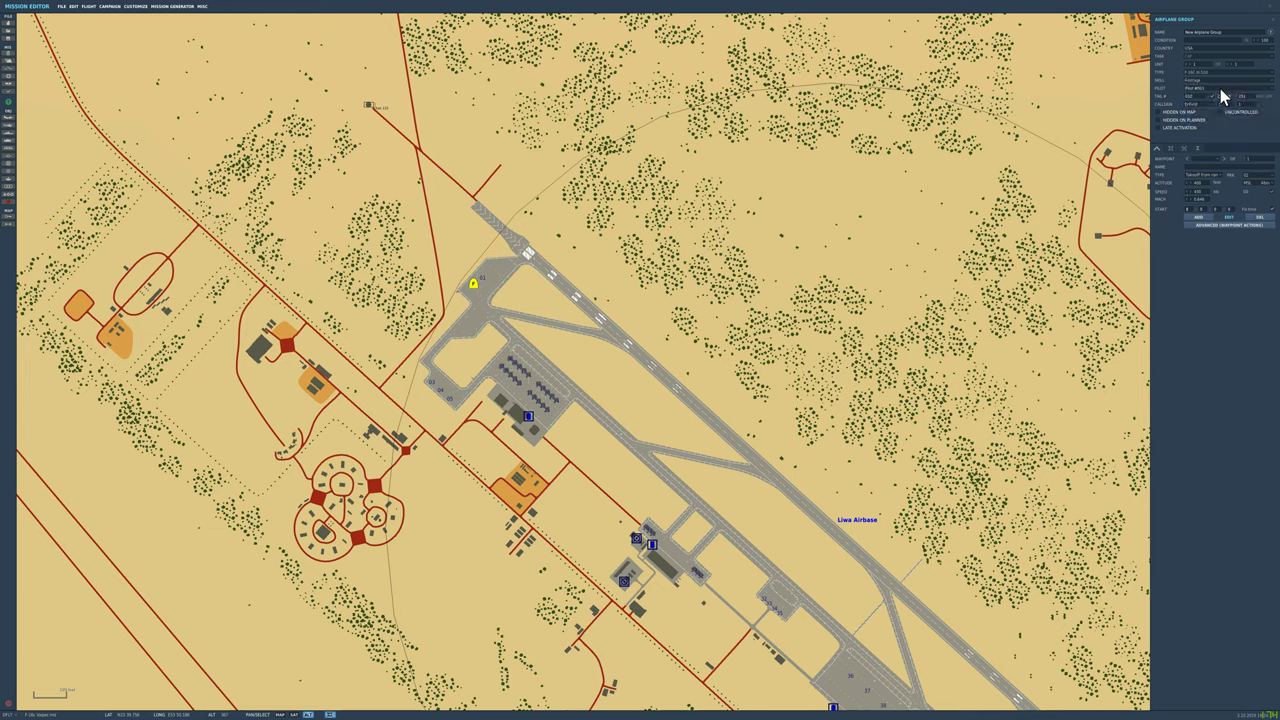
left_click(12, 48)
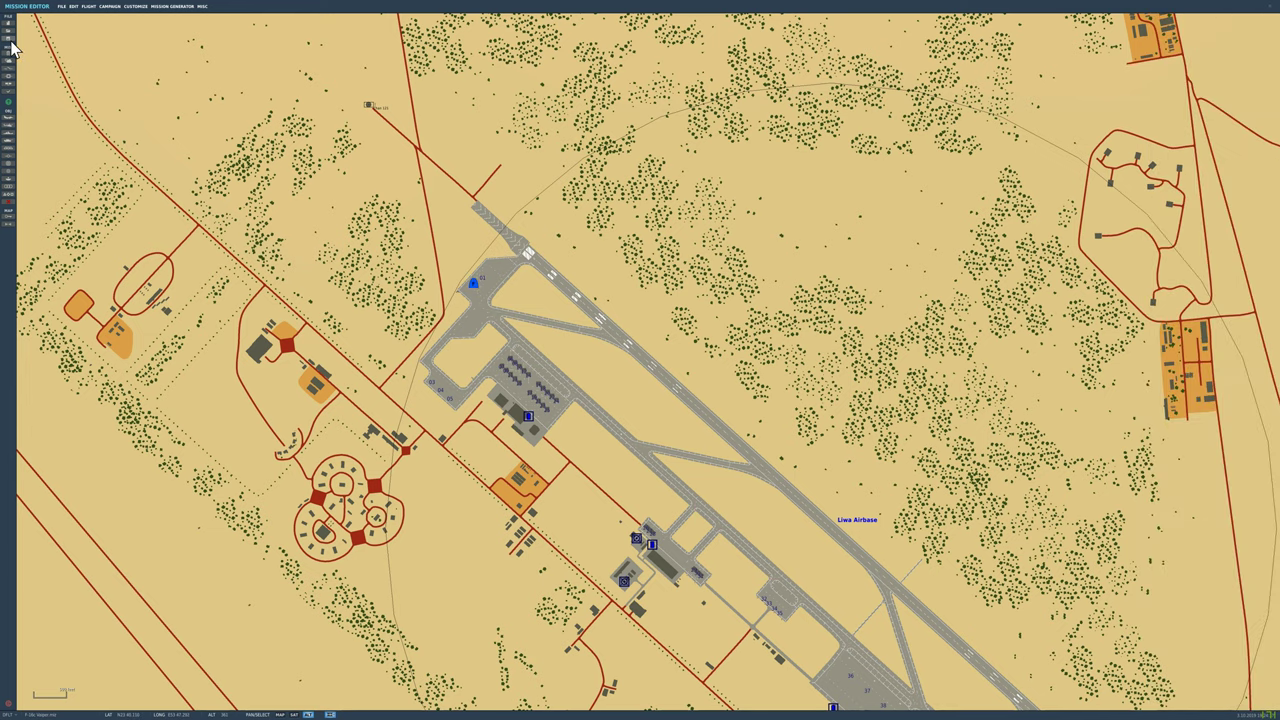
left_click(8, 104)
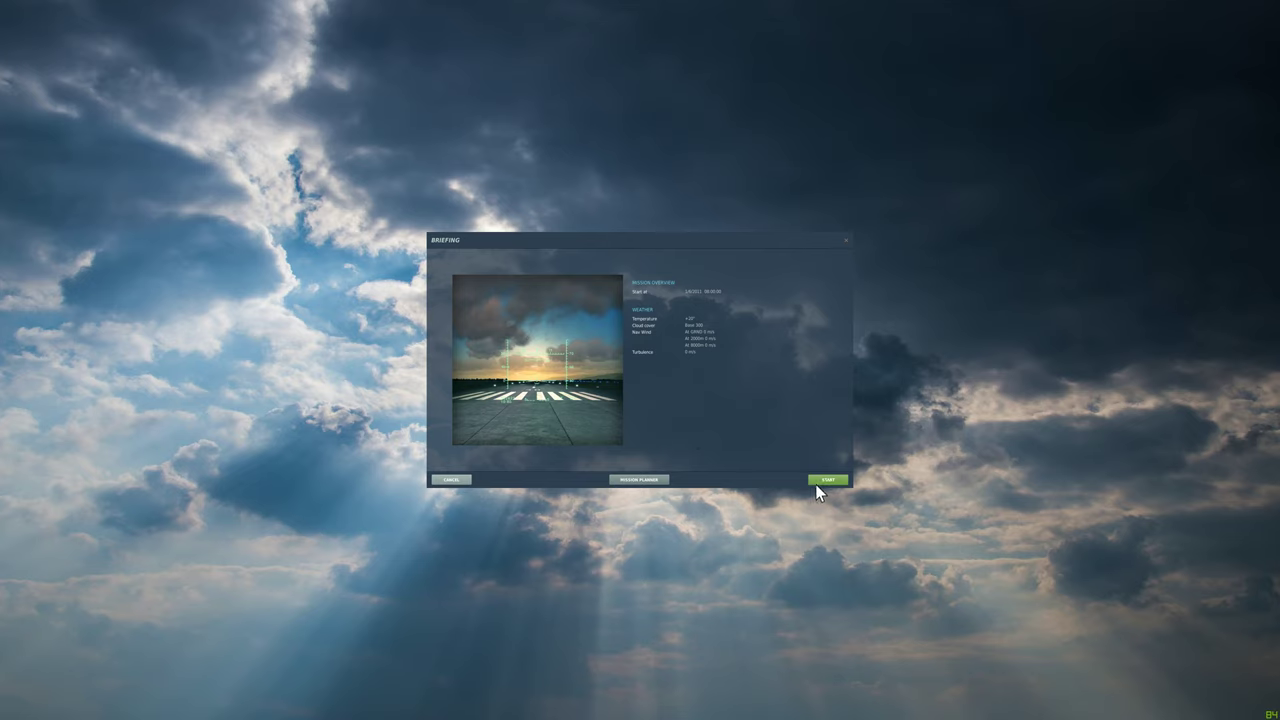
left_click(818, 481)
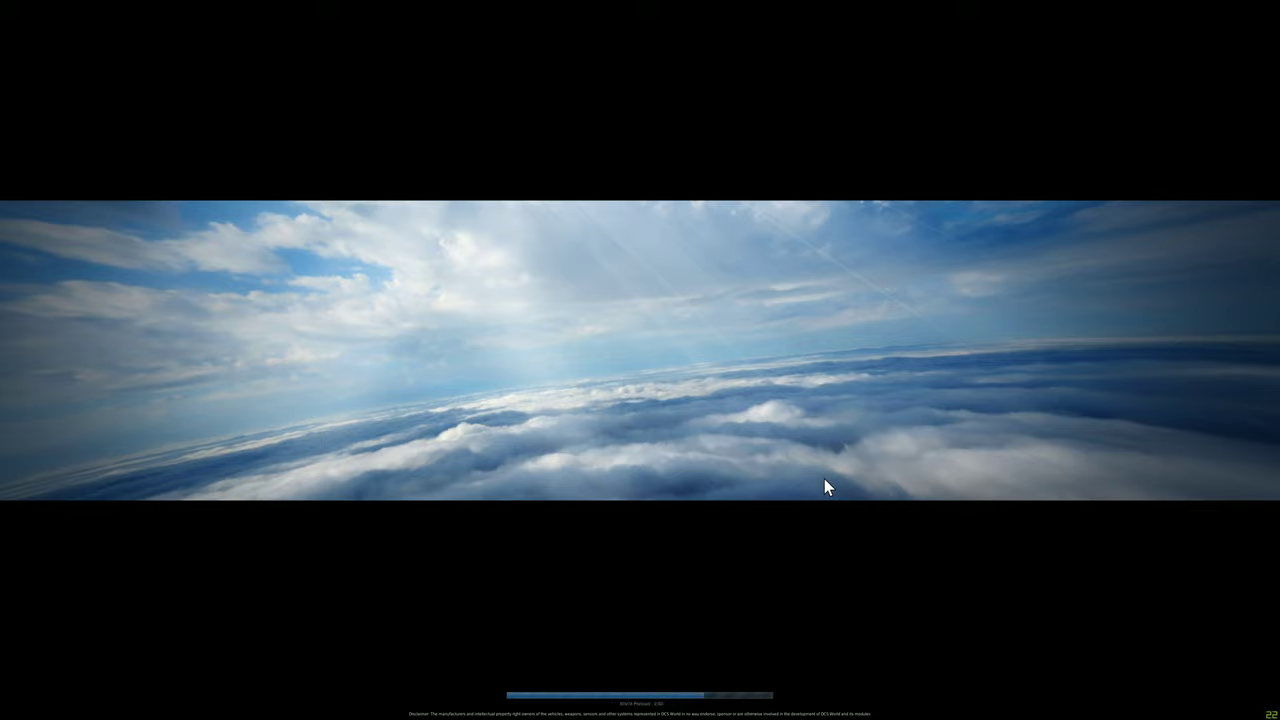
Run the mission to view the parked F-16C, quit it and return from the debriefing to the Mission Editor.
key("Pause")
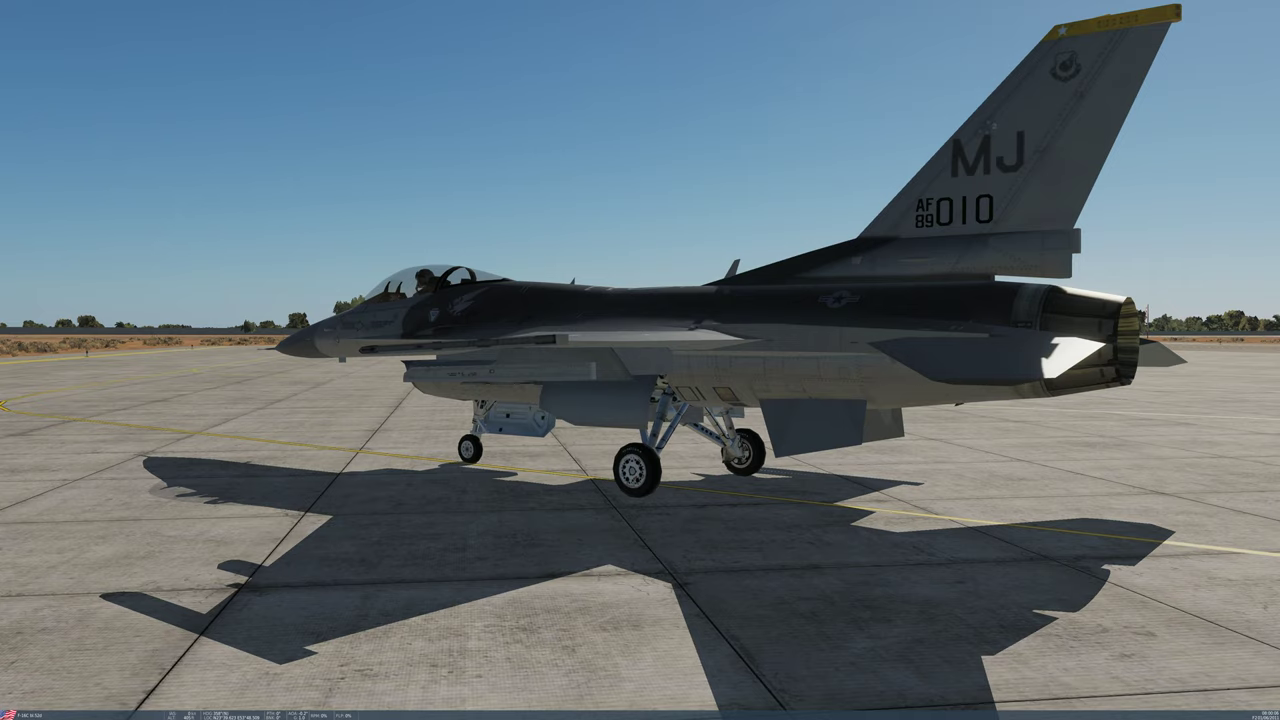
key("Escape")
left_click(639, 392)
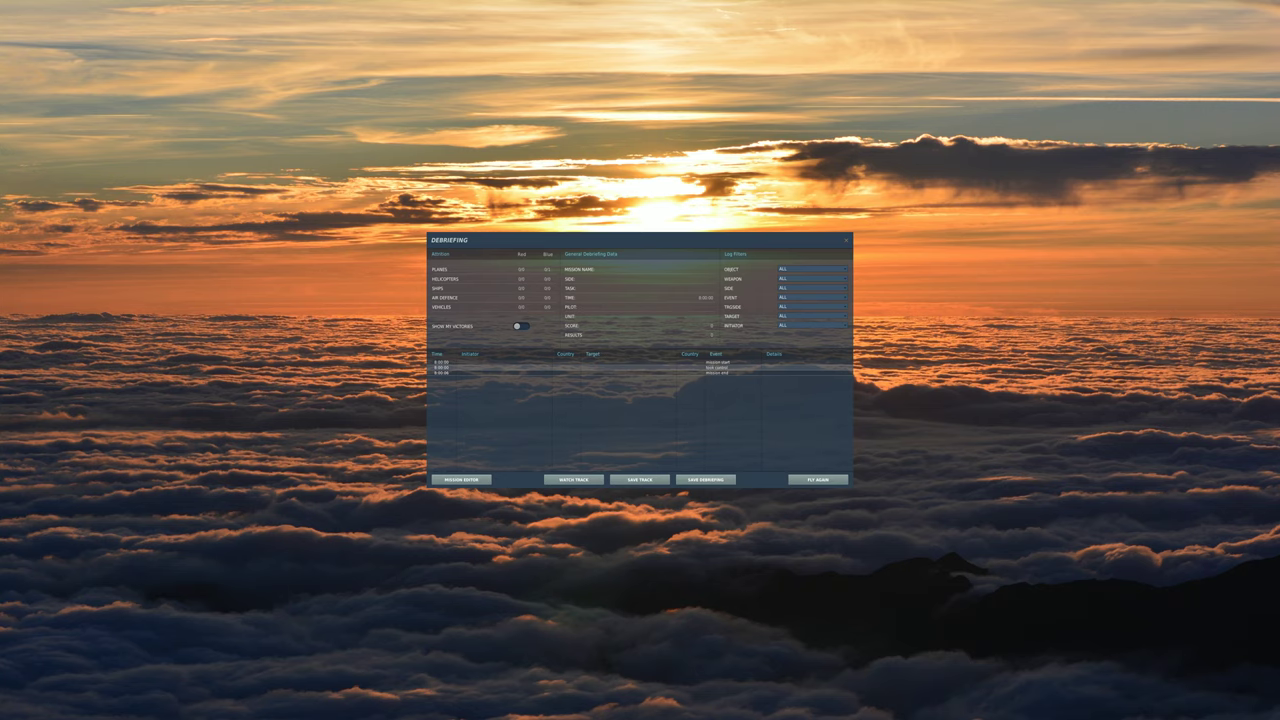
left_click(461, 479)
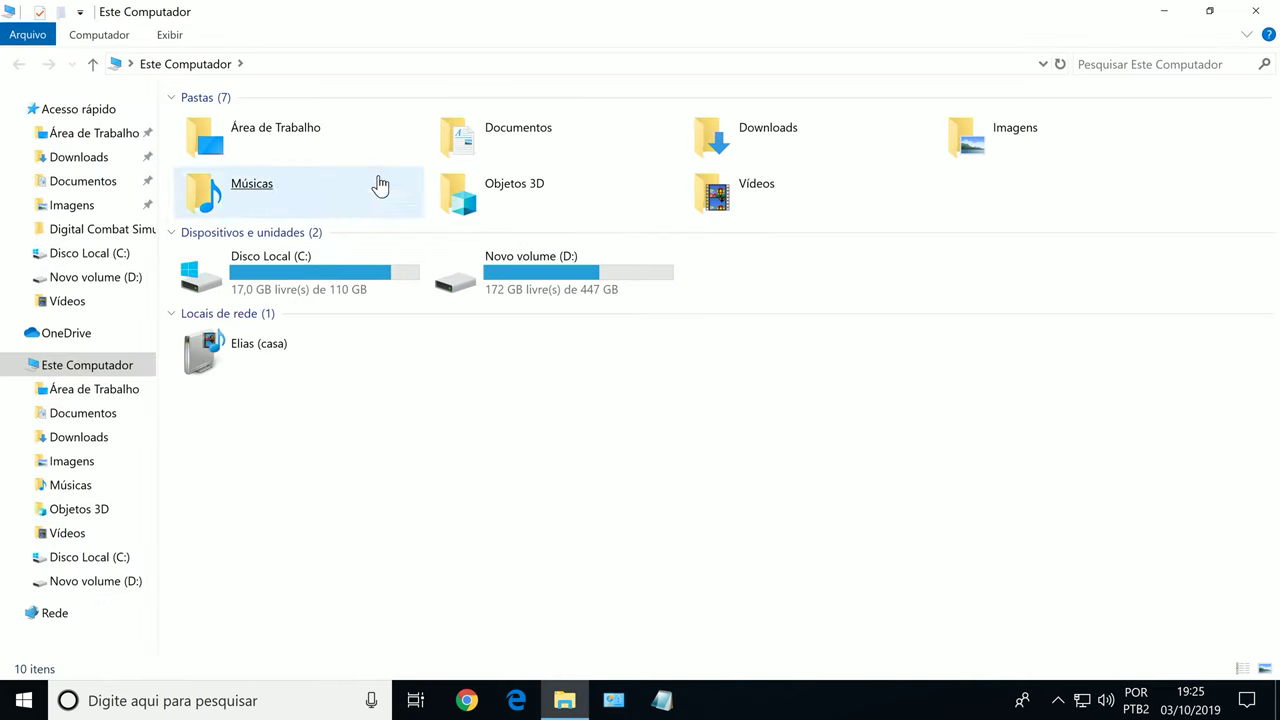
Look through the aircraft manuals in the Documents folder, highlight DCS A-10C Flight Manual EN and close the folder.
double_click(486, 131)
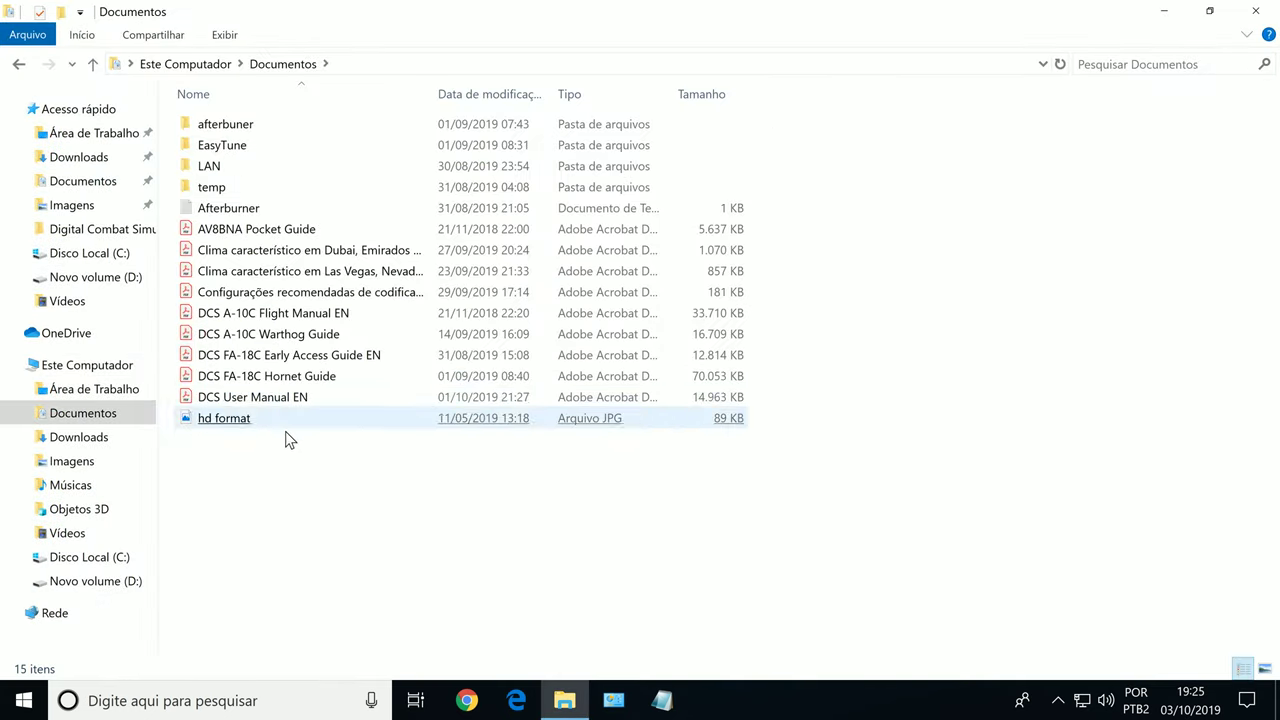
left_click(273, 313)
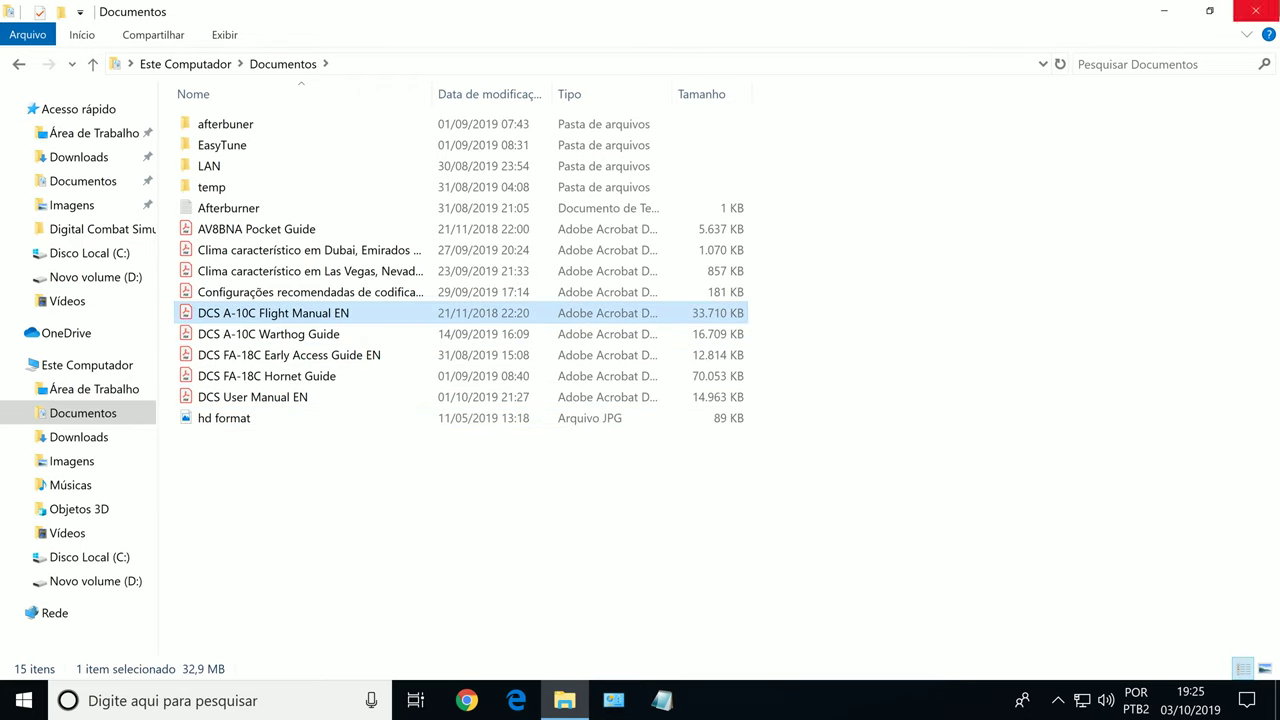
left_click(1255, 11)
Switch to Chrome, open the bookmarked DCS: Warthog A-10C page and go to the site's documentation downloads.
left_click(466, 700)
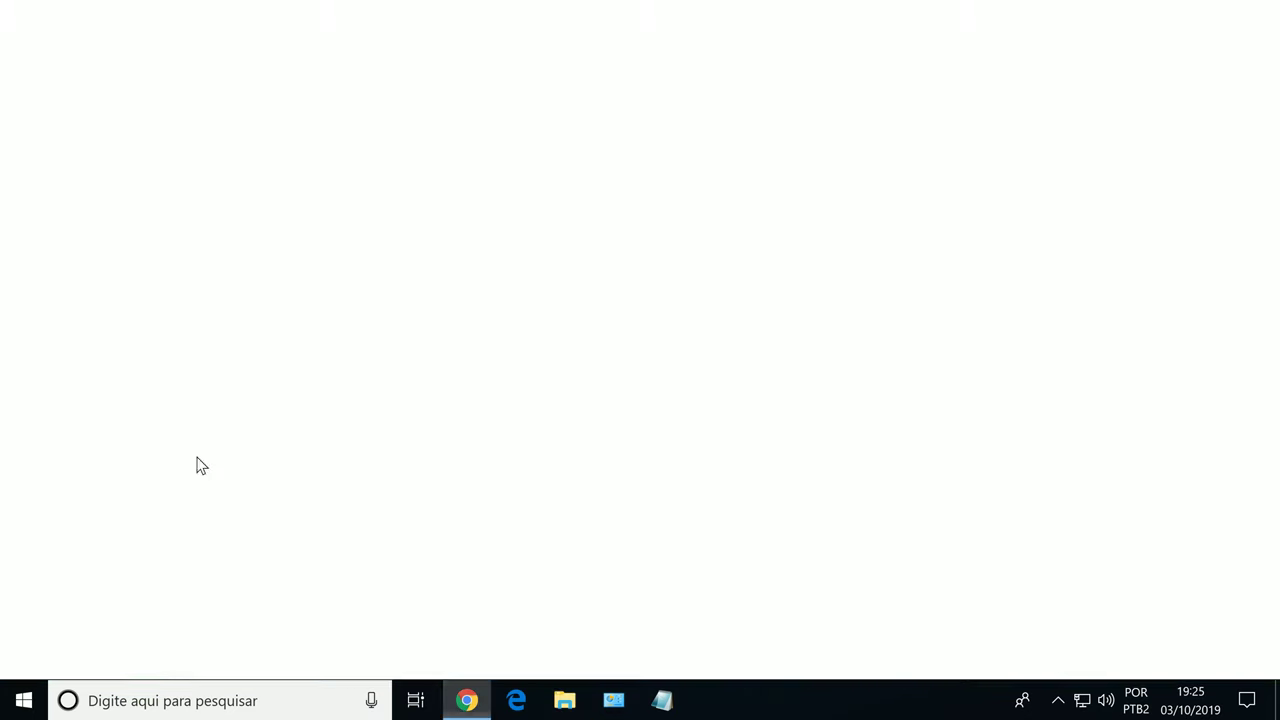
left_click(222, 86)
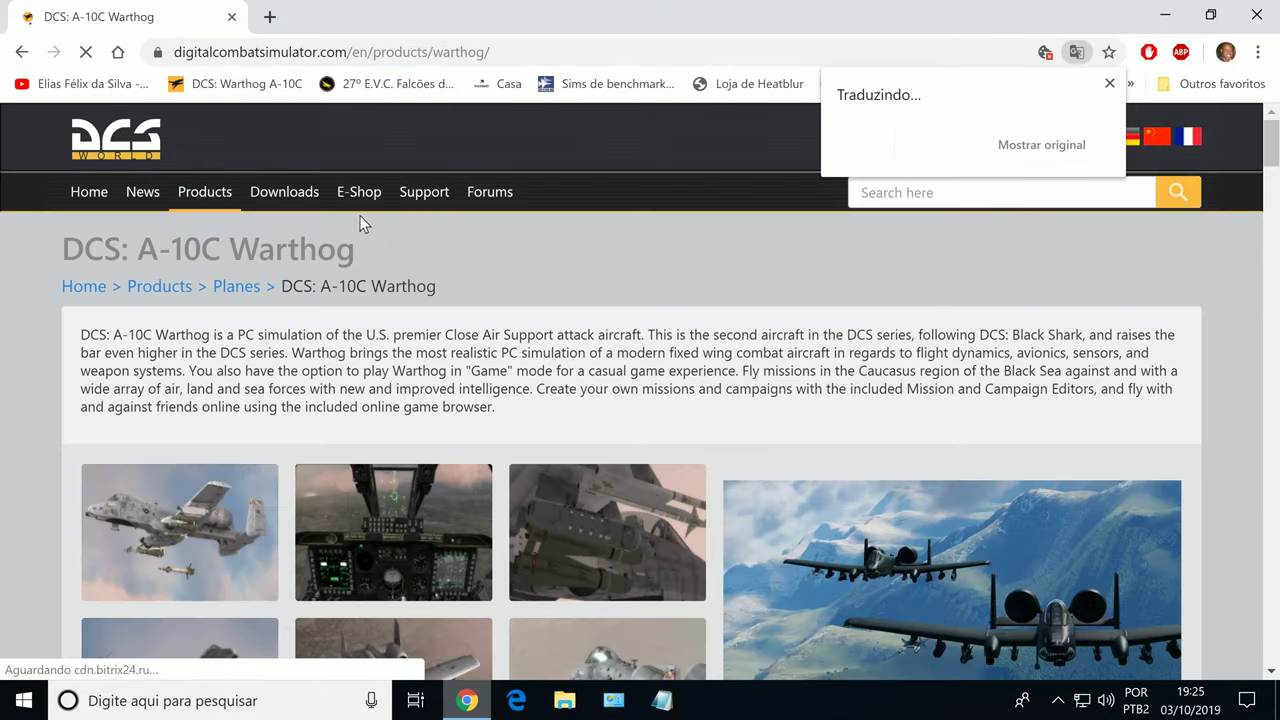
mouse_move(297, 205)
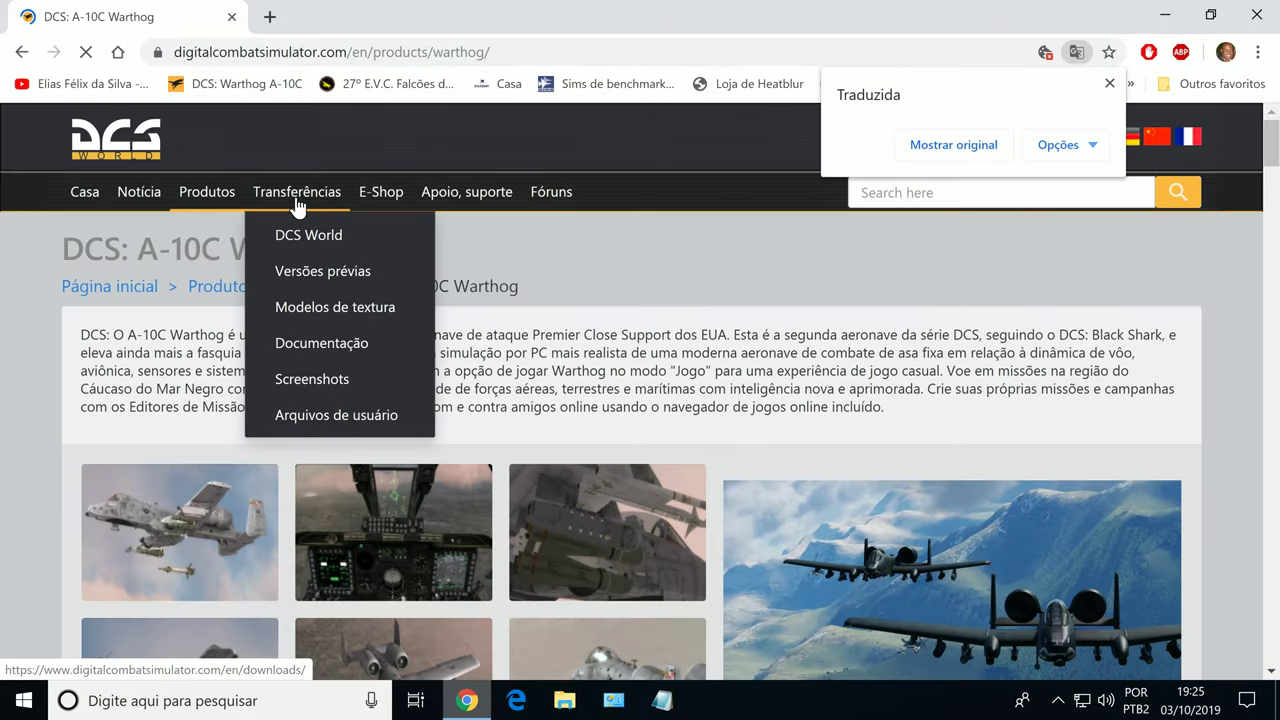
left_click(340, 343)
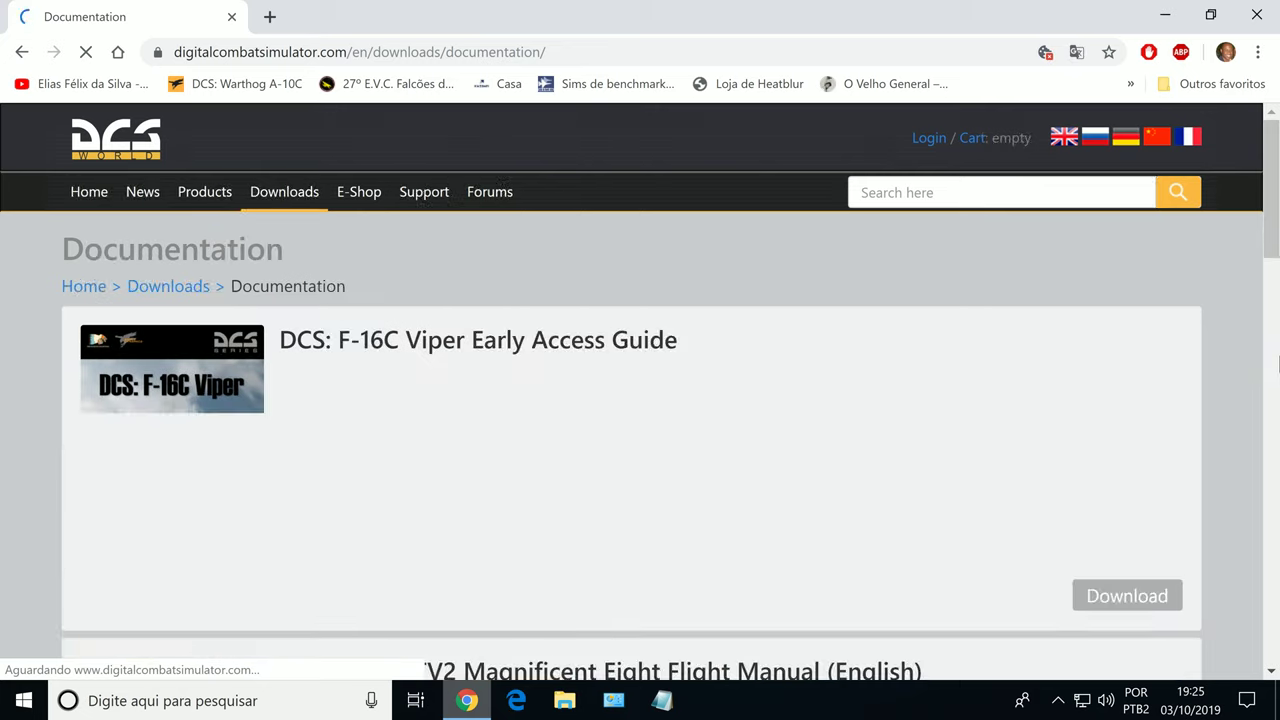
Open the DCS: F-16C Viper Early Access Guide and save the PDF in Documents as DCS-F-16C_Early_Access_Guide_EN.
left_click(1105, 610)
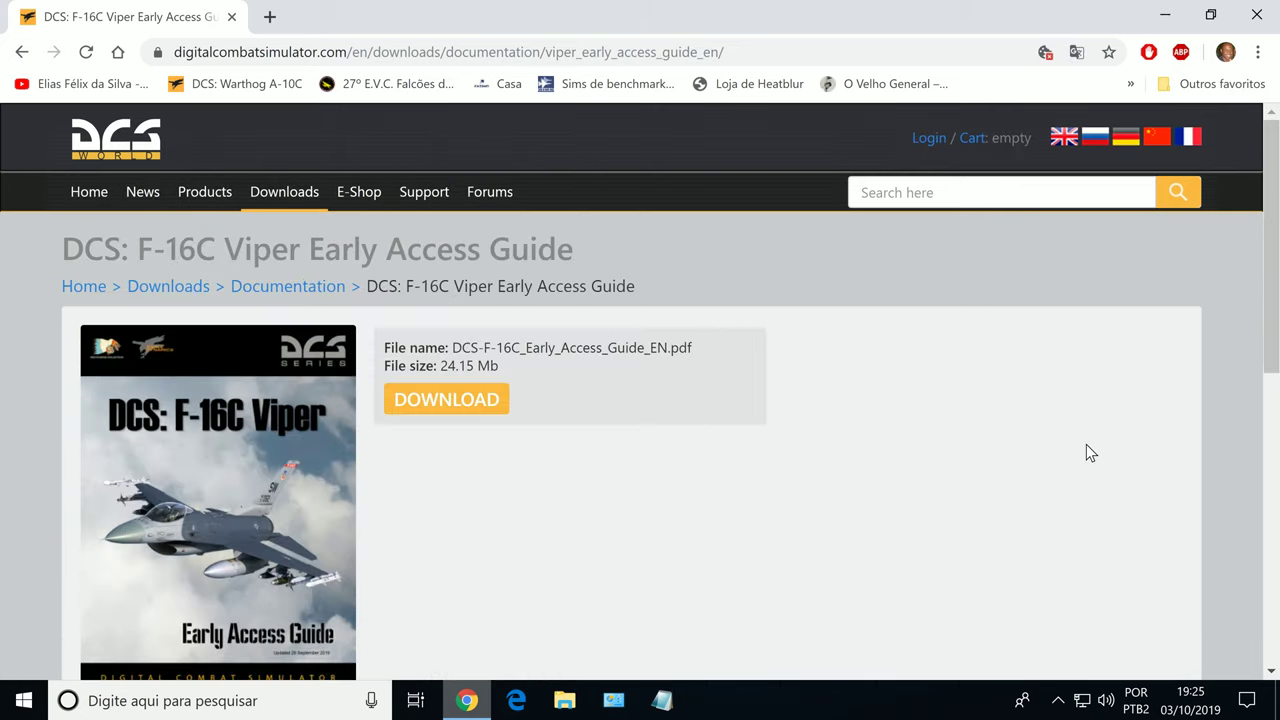
left_click(455, 403)
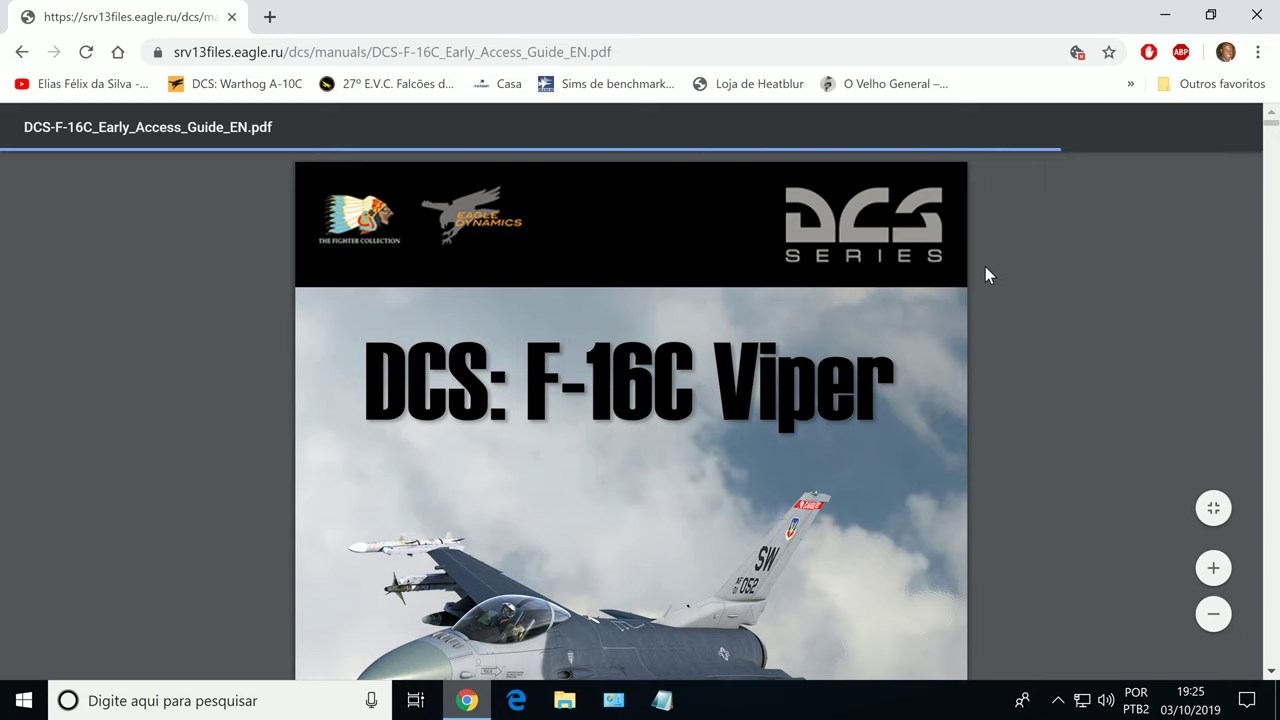
left_click(1110, 127)
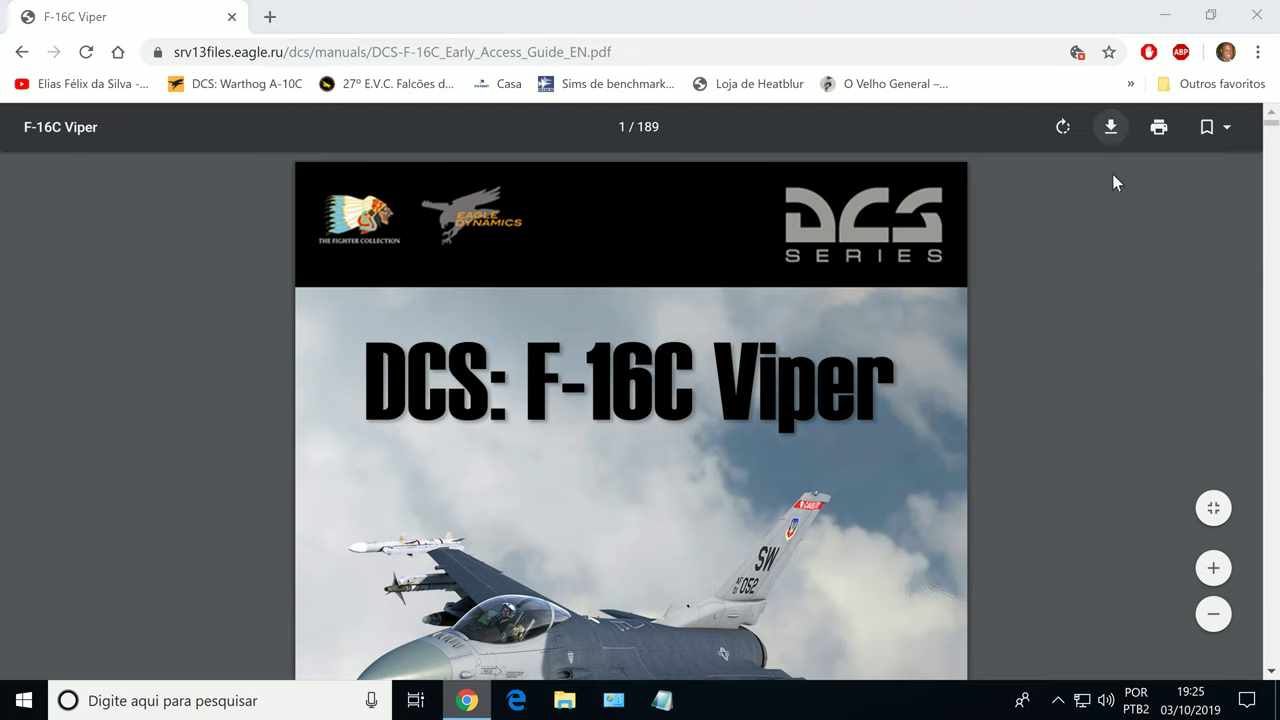
left_click(660, 583)
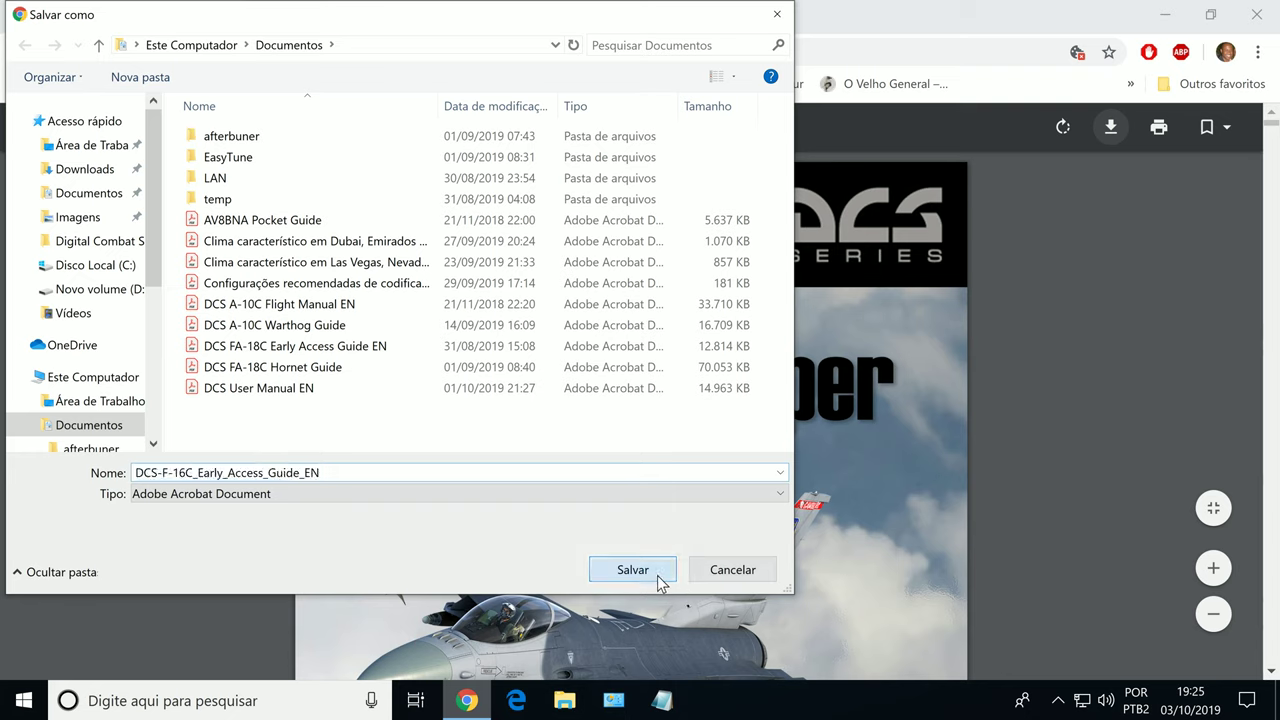
Select the Installation and Launch section on page 8 of the guide for copying.
scroll(1095, 328, "down", 15)
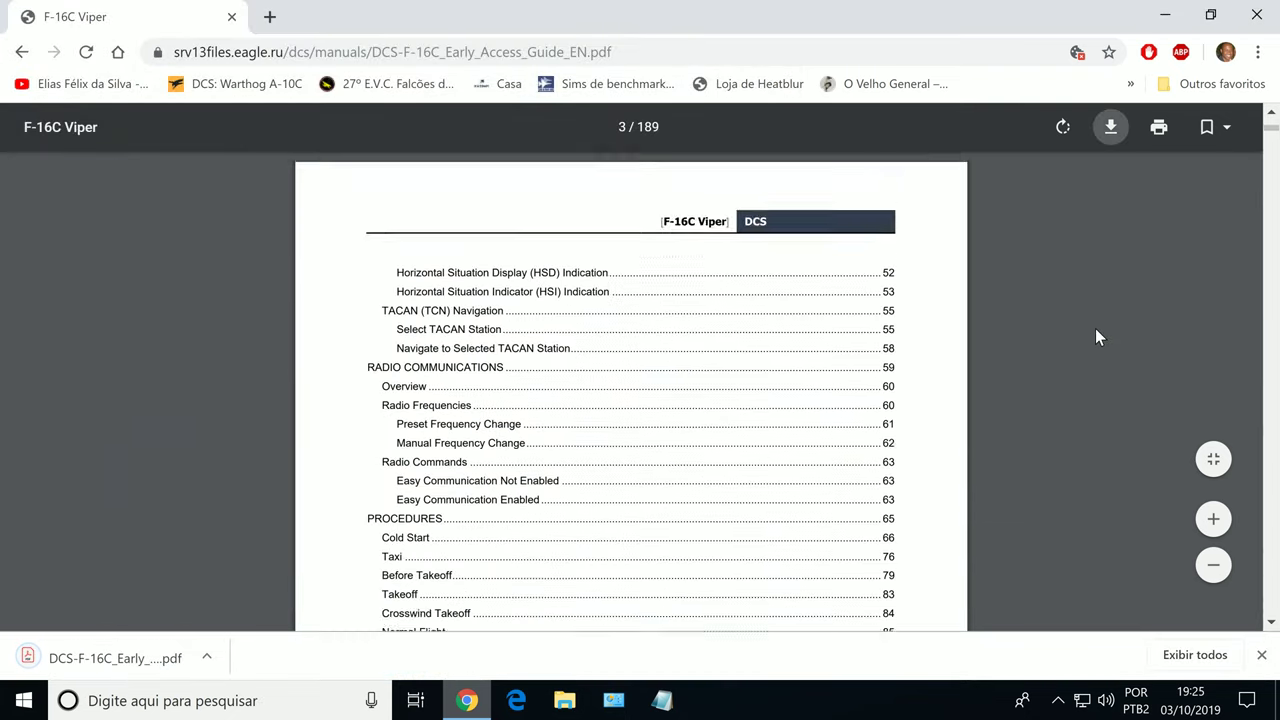
scroll(1095, 328, "down", 20)
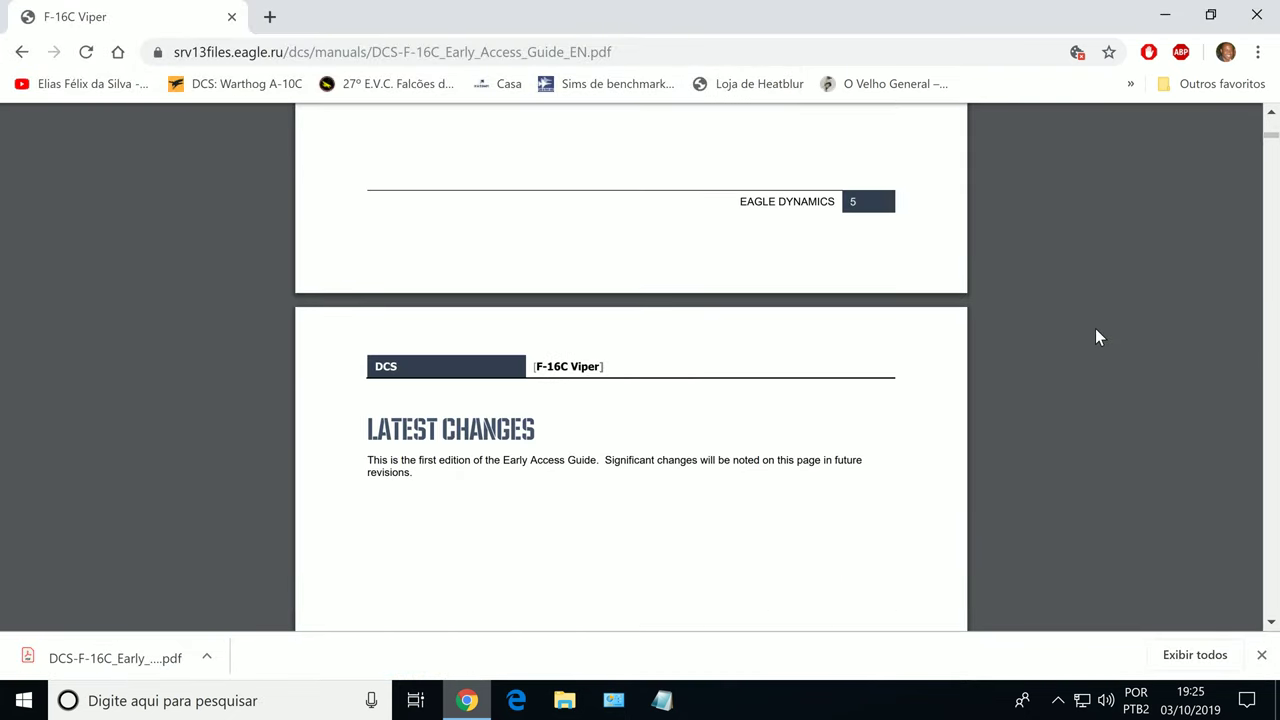
scroll(1096, 332, "down", 20)
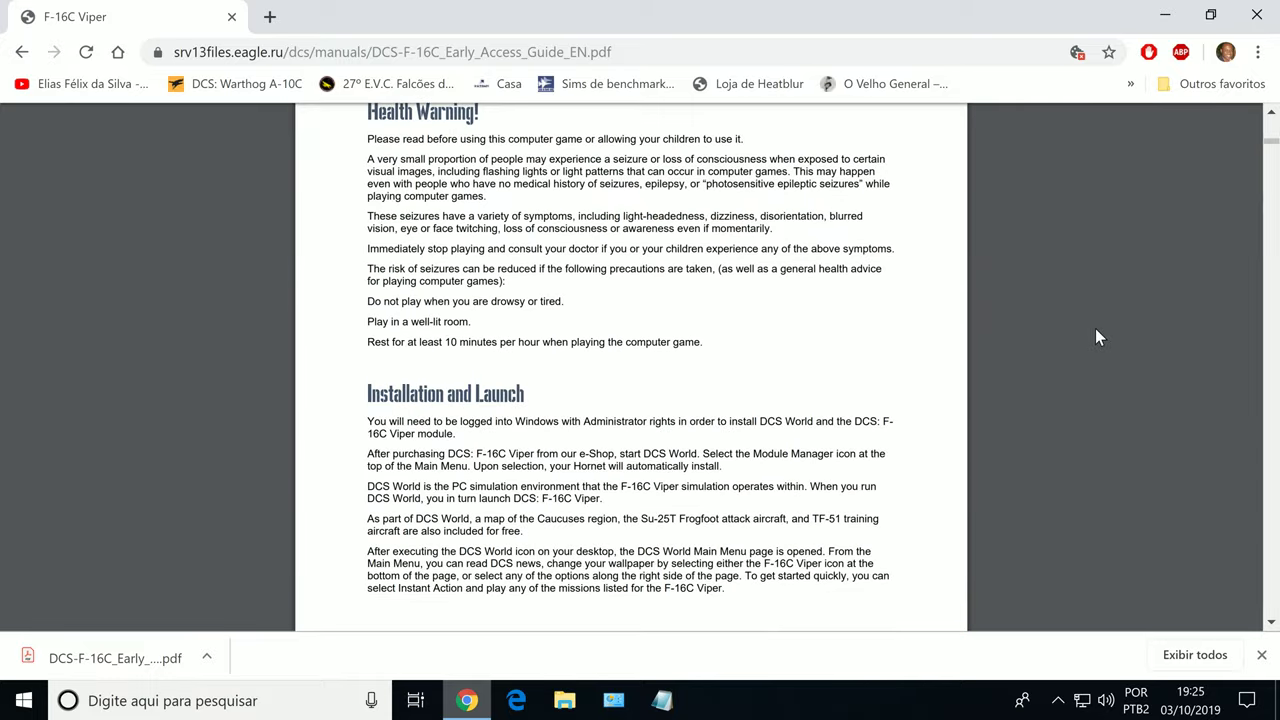
scroll(1096, 337, "down", 2)
scroll(1095, 337, "up", 1)
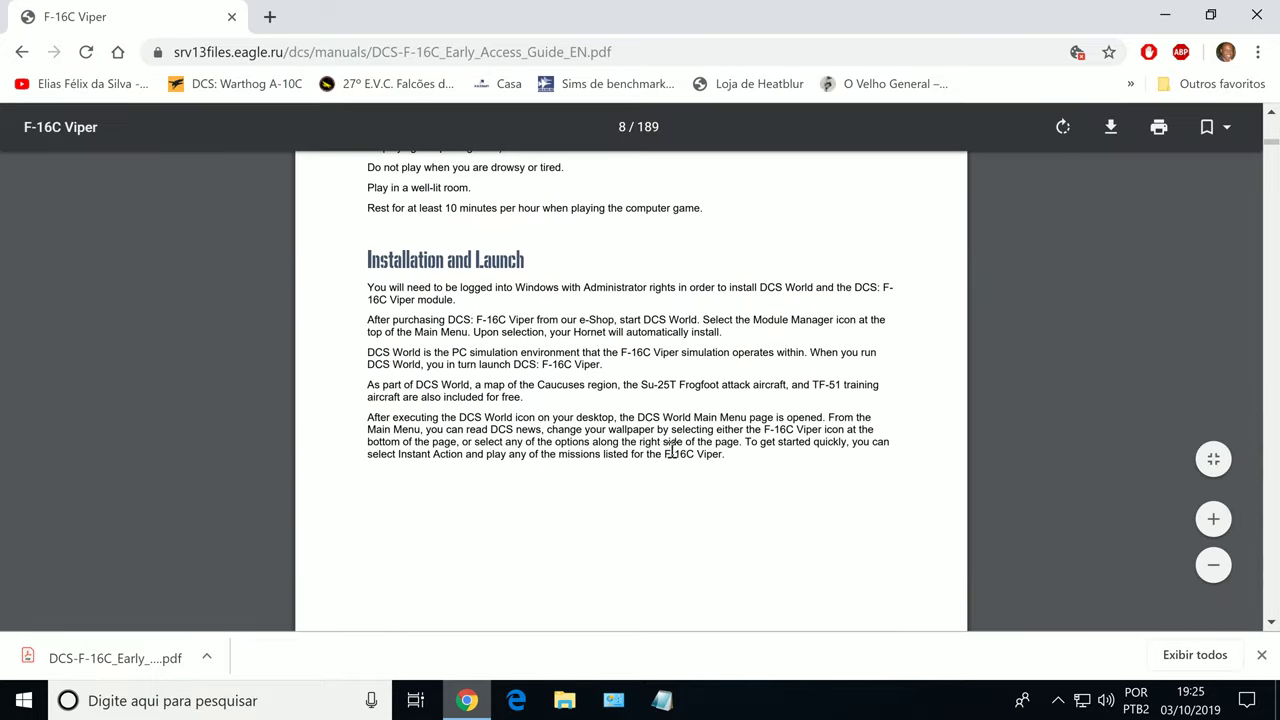
left_click_drag(723, 456, 362, 258)
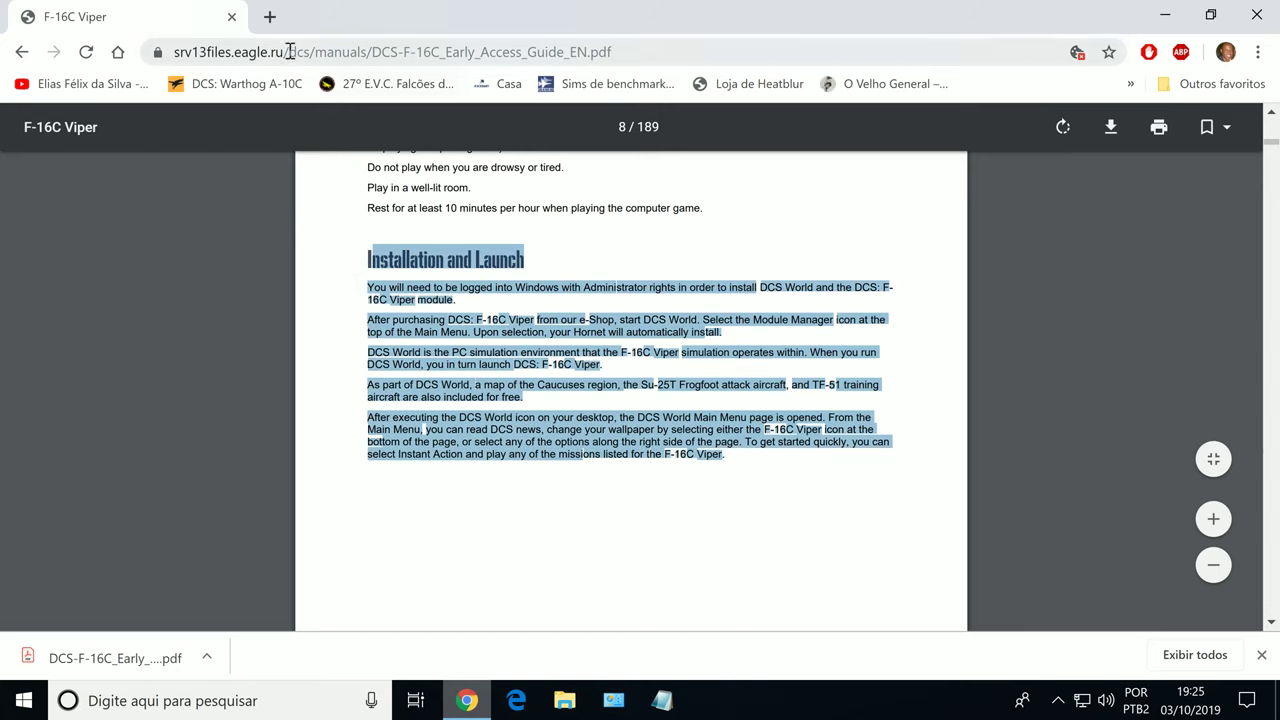
Open Google Tradutor from the bookmarks in a new tab and paste the copied section for English-to-Portuguese translation.
left_click(269, 16)
left_click(1249, 87)
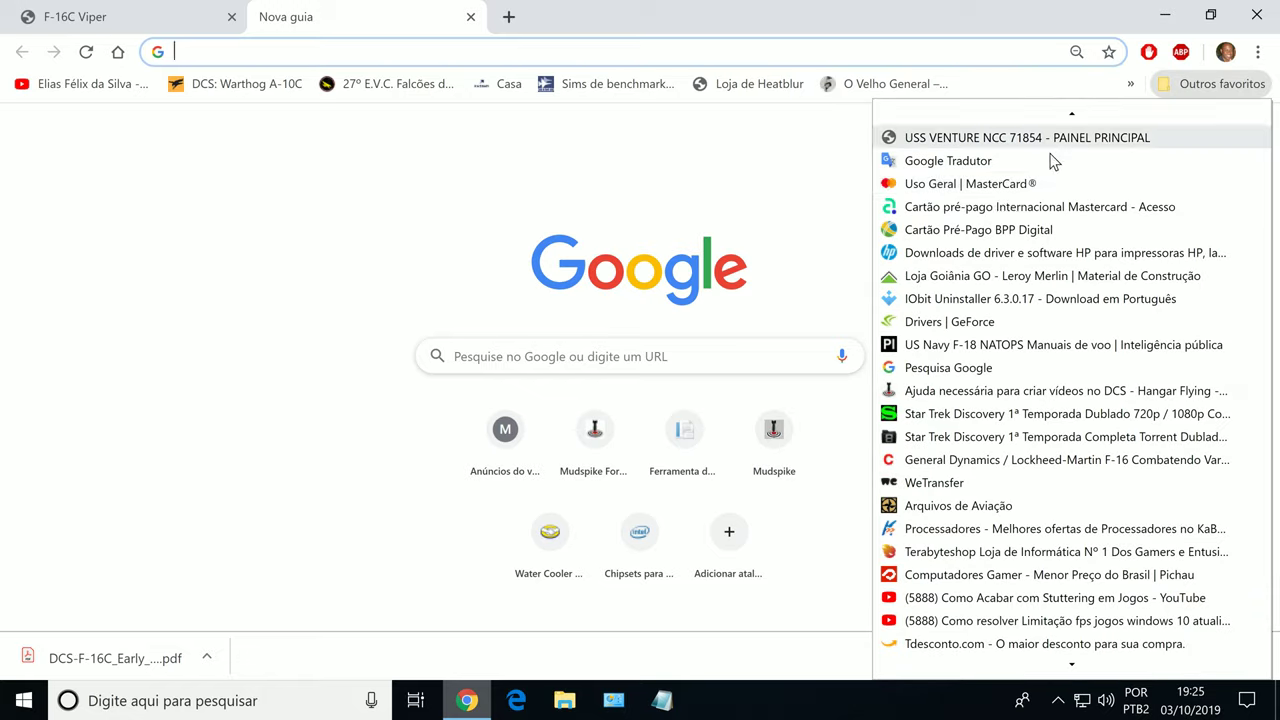
left_click(965, 161)
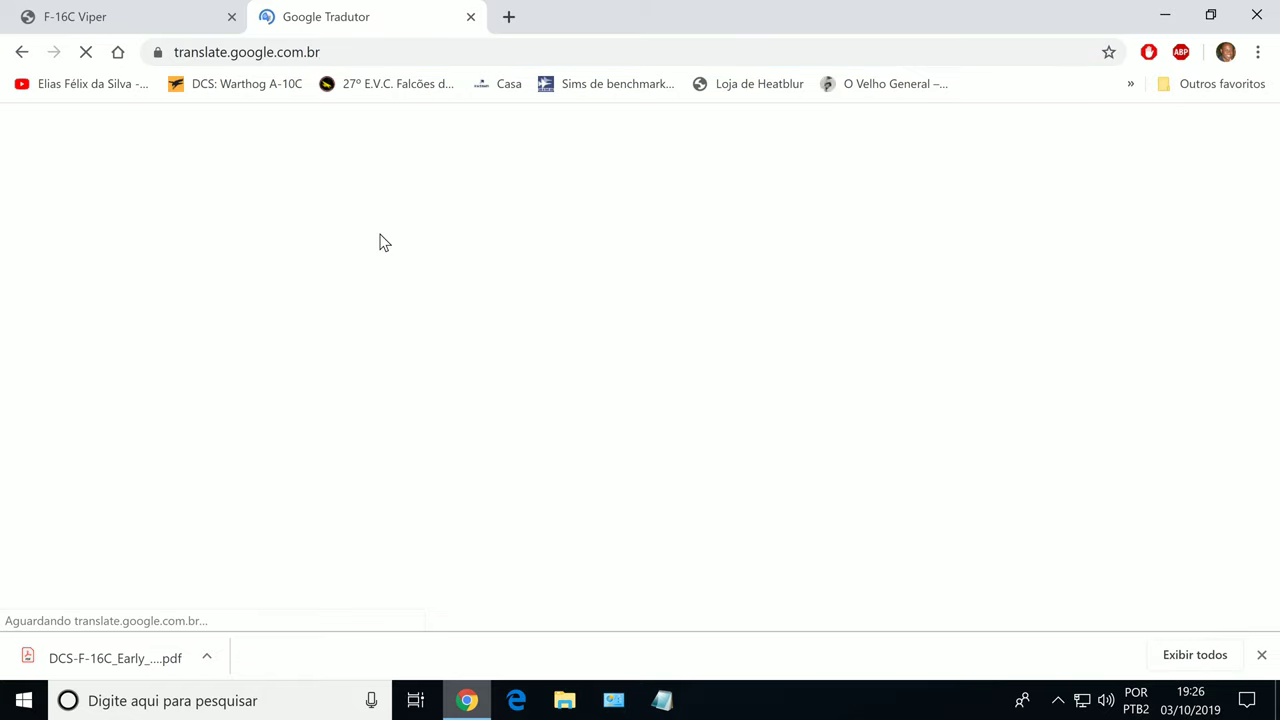
key("ctrl+v")
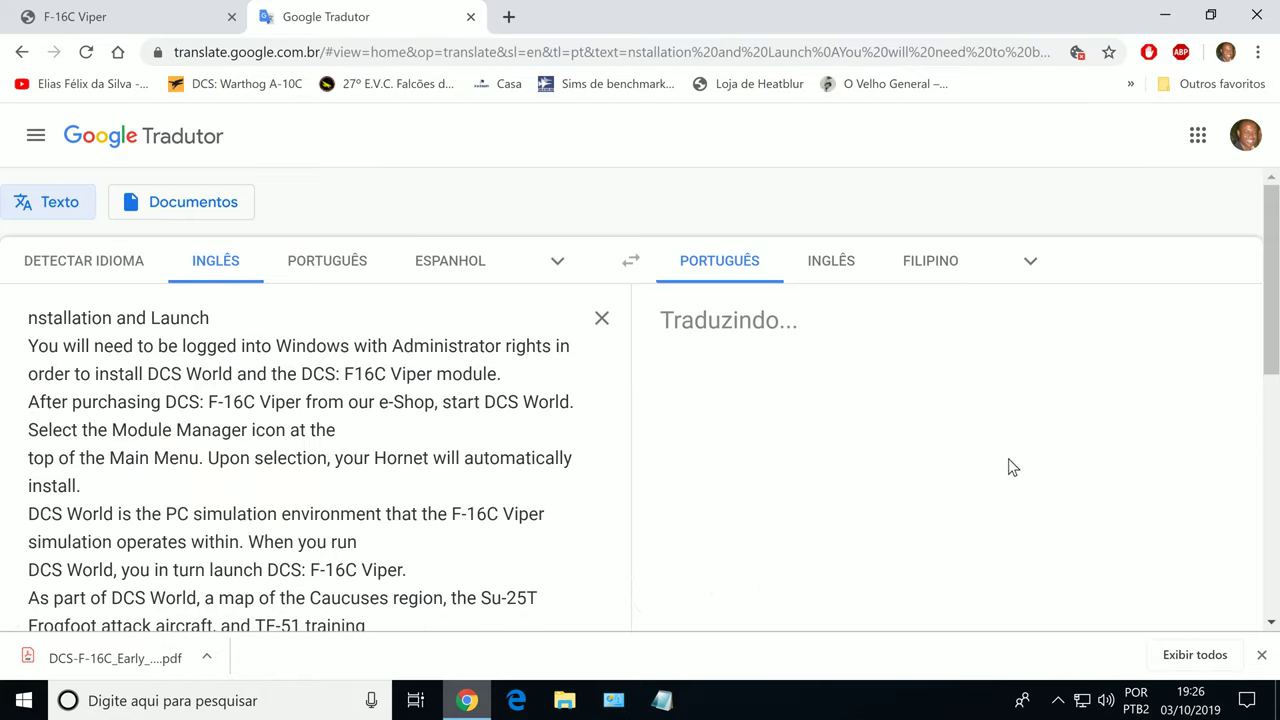
Read through the Portuguese translation of the Installation and Launch section and close the browser.
scroll(1149, 443, "down", 2)
scroll(1152, 445, "up", 1)
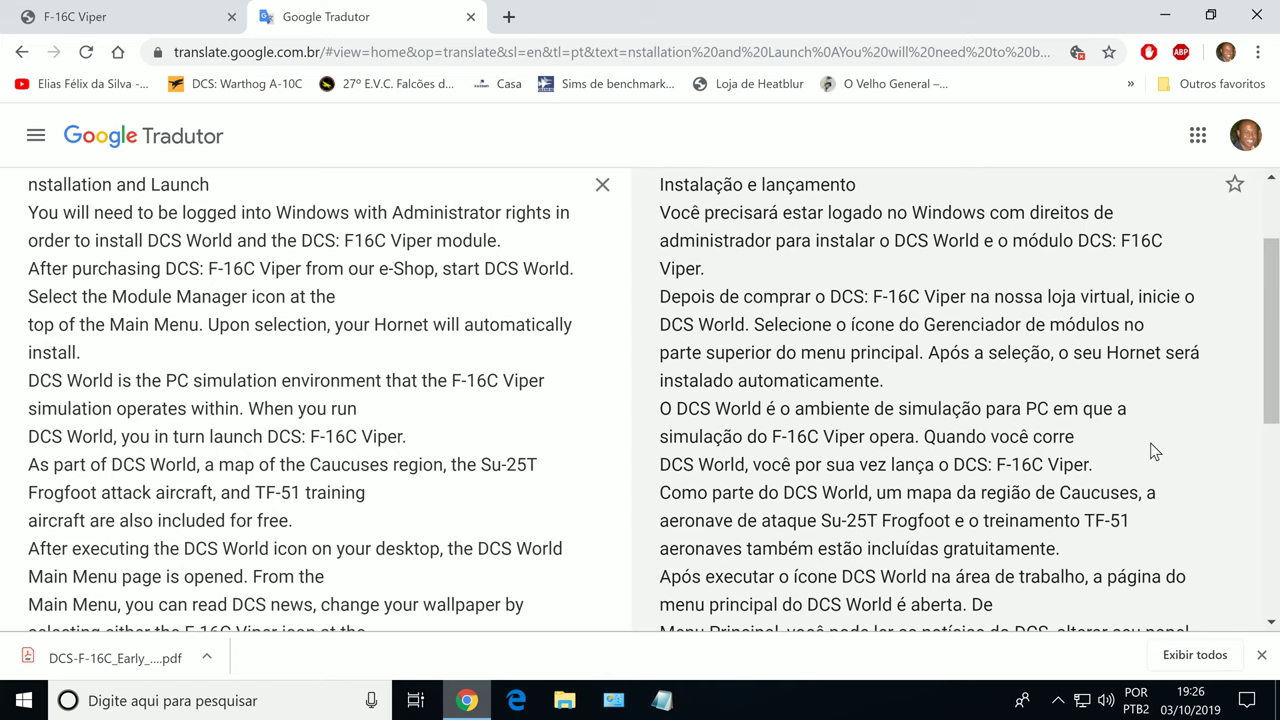
scroll(1153, 451, "down", 1)
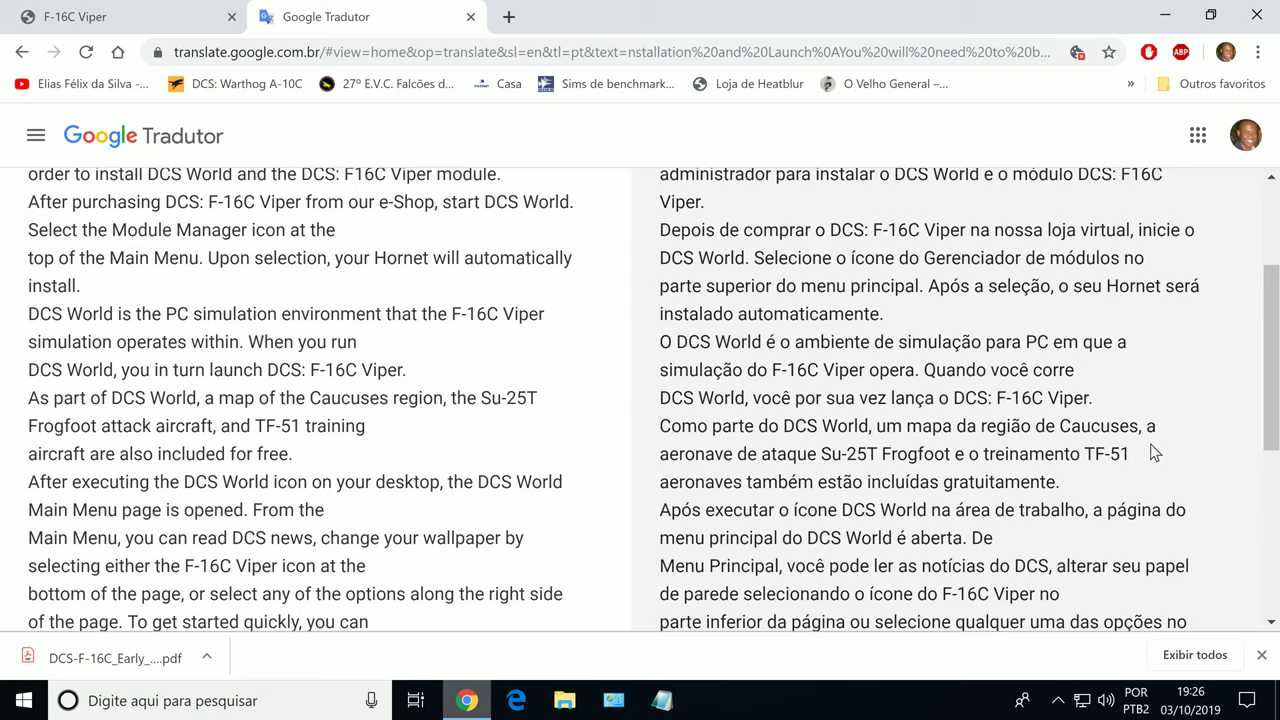
scroll(1153, 451, "down", 1)
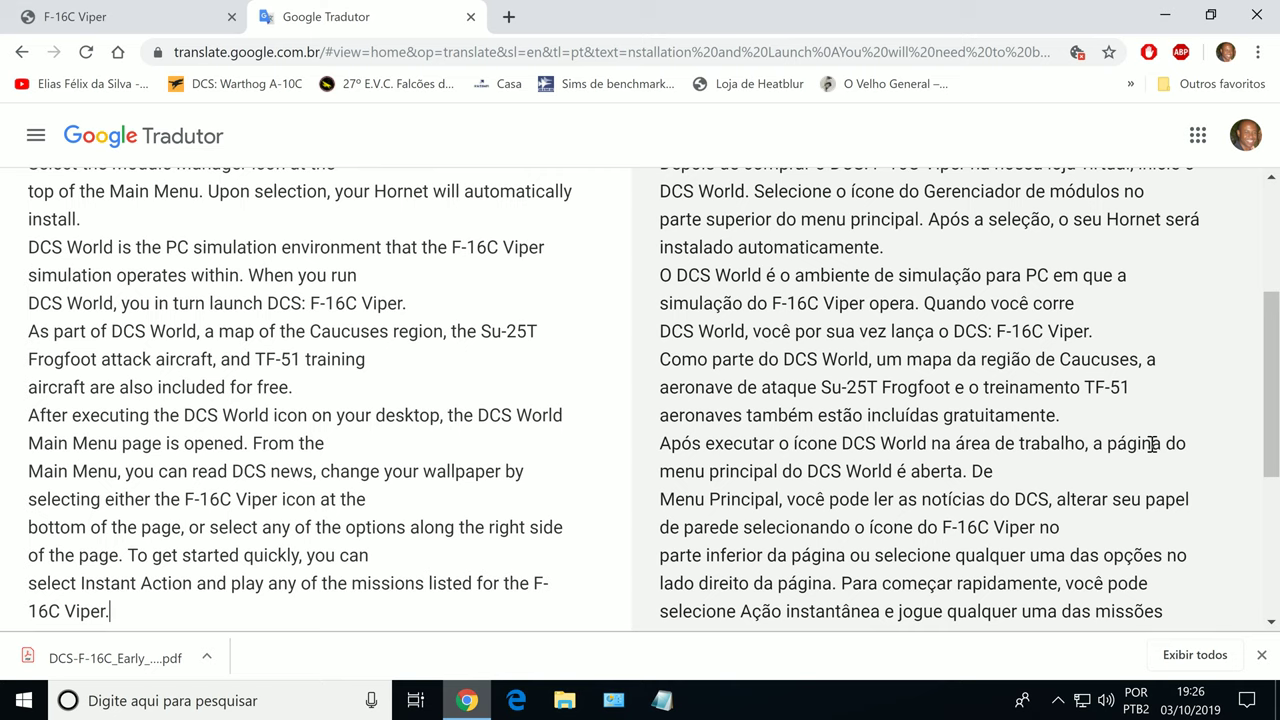
scroll(1153, 447, "down", 1)
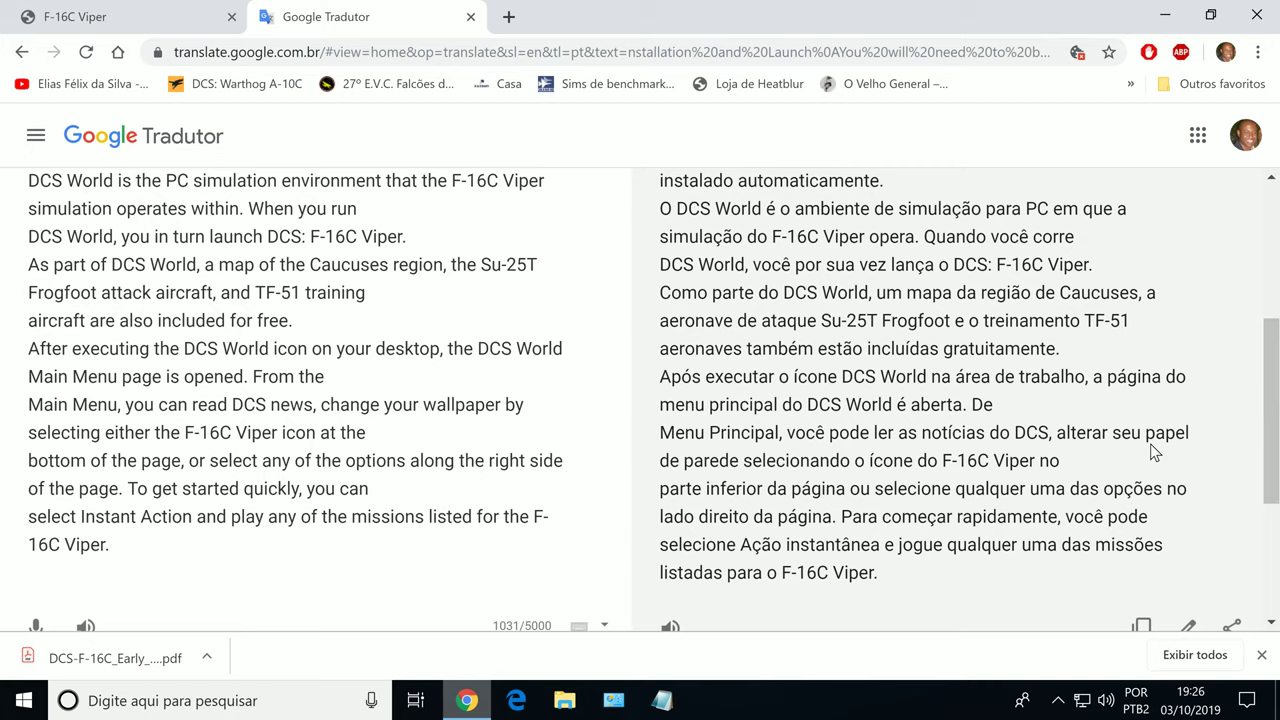
scroll(1151, 446, "down", 2)
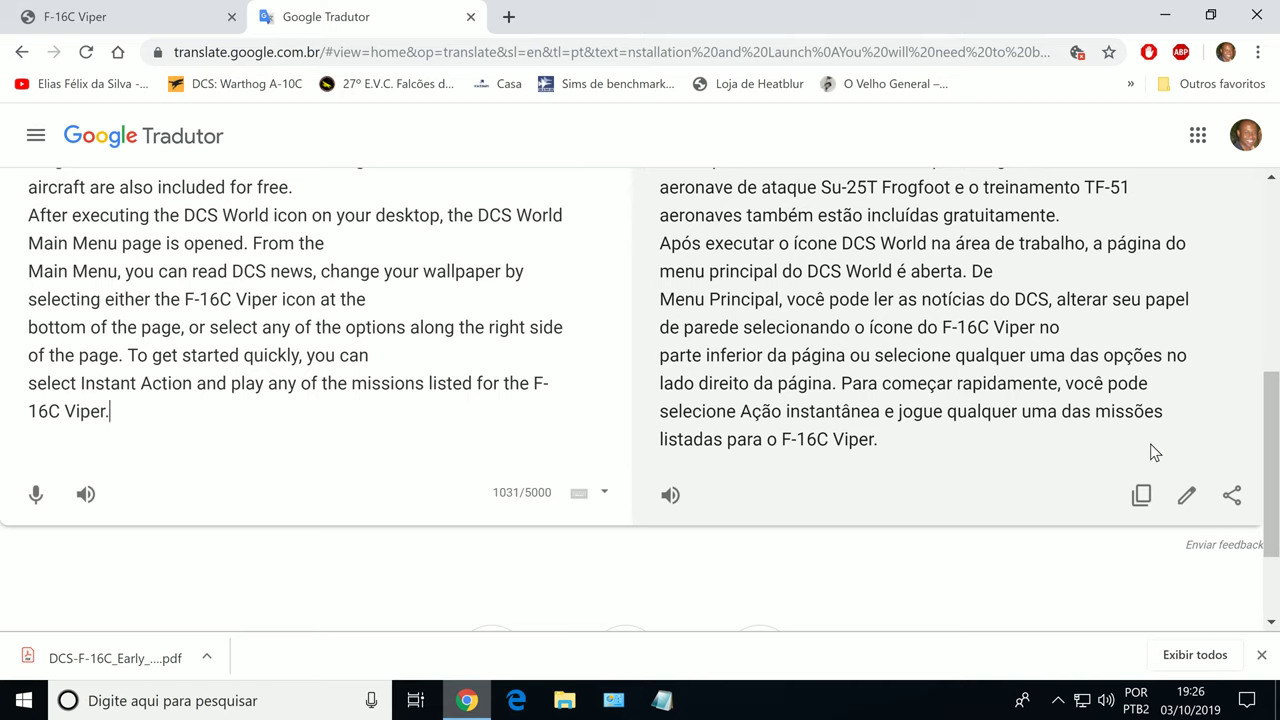
left_click(1256, 16)
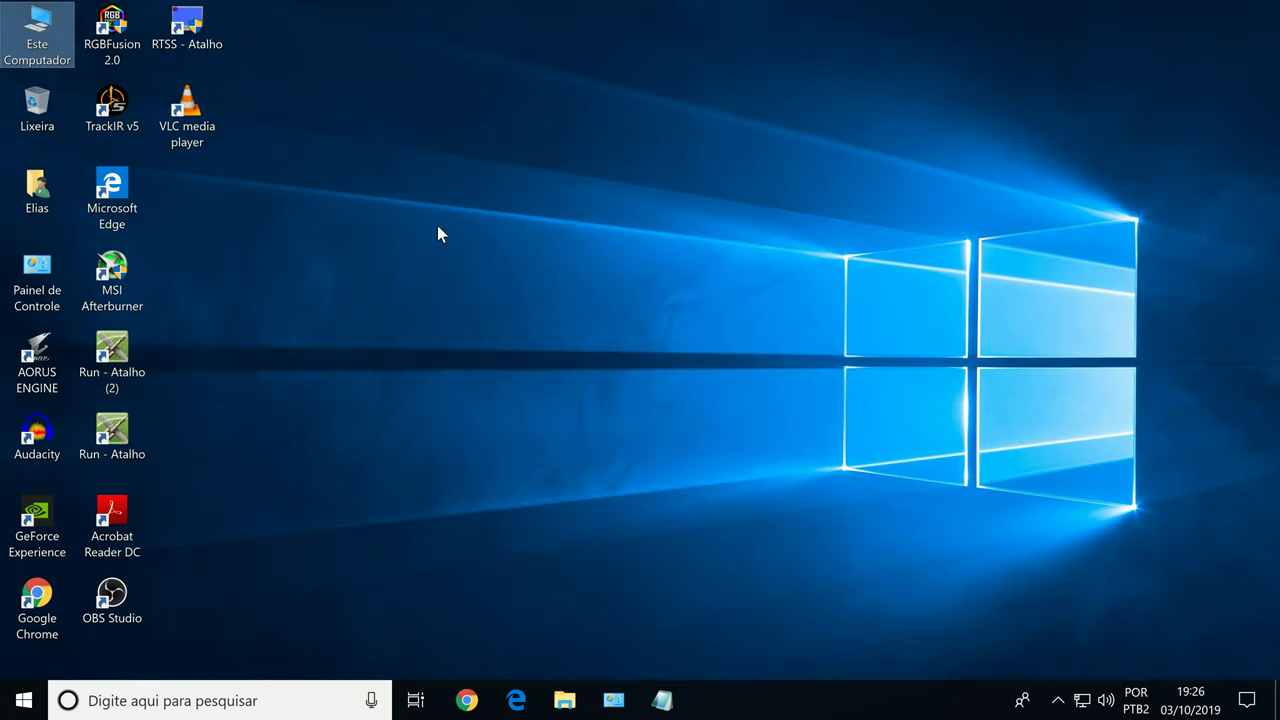
Run the Run - Atalho desktop shortcut as administrator and open the Run - Atalho (2) shortcut.
right_click(113, 449)
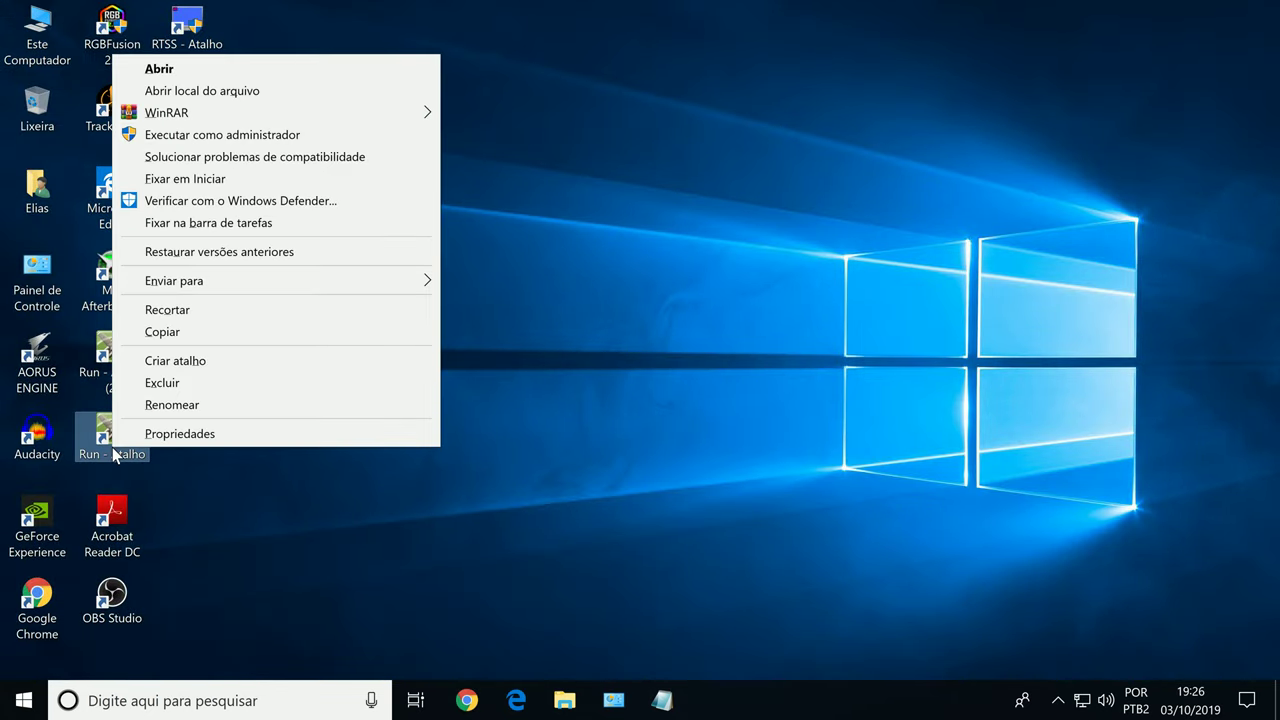
left_click(182, 136)
left_click(487, 490)
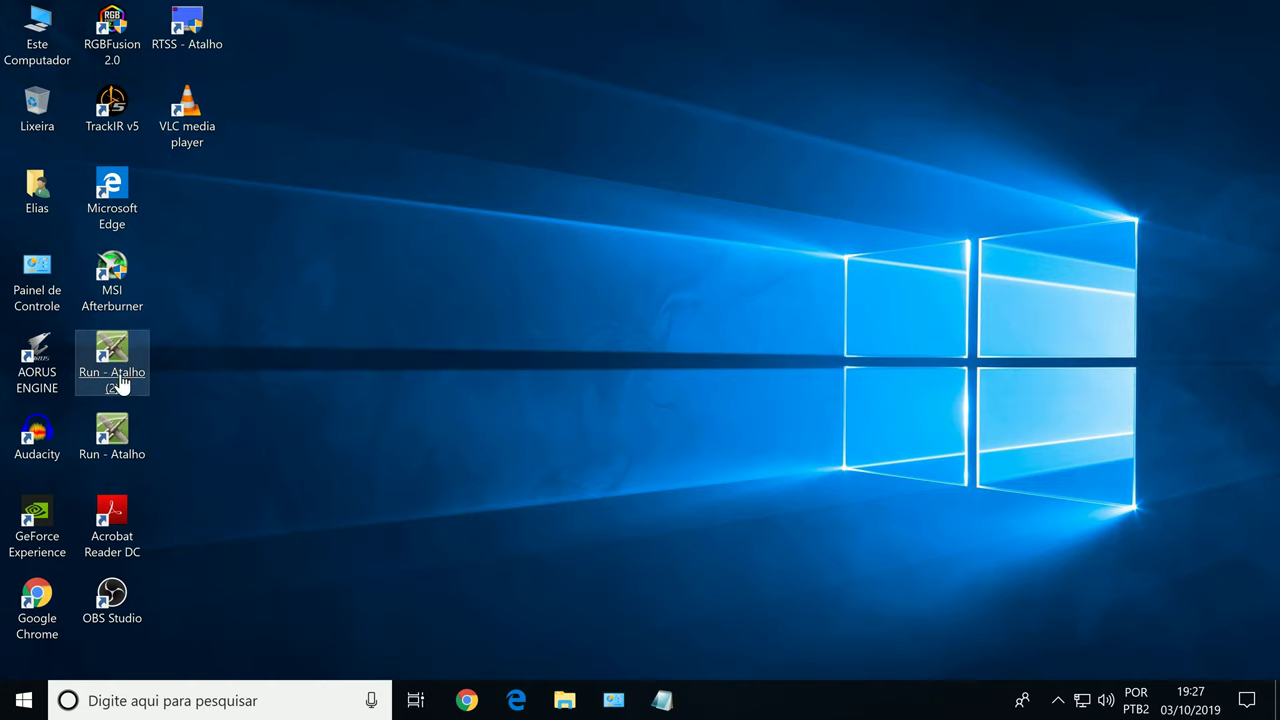
double_click(120, 383)
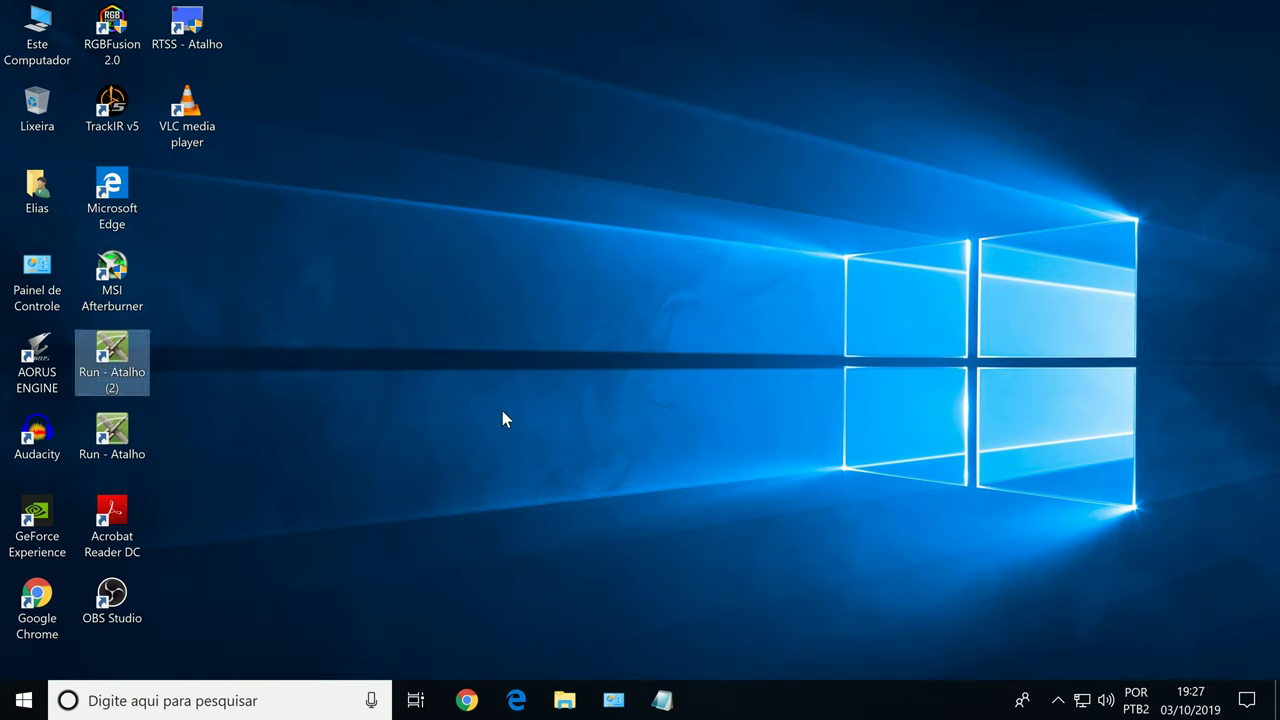
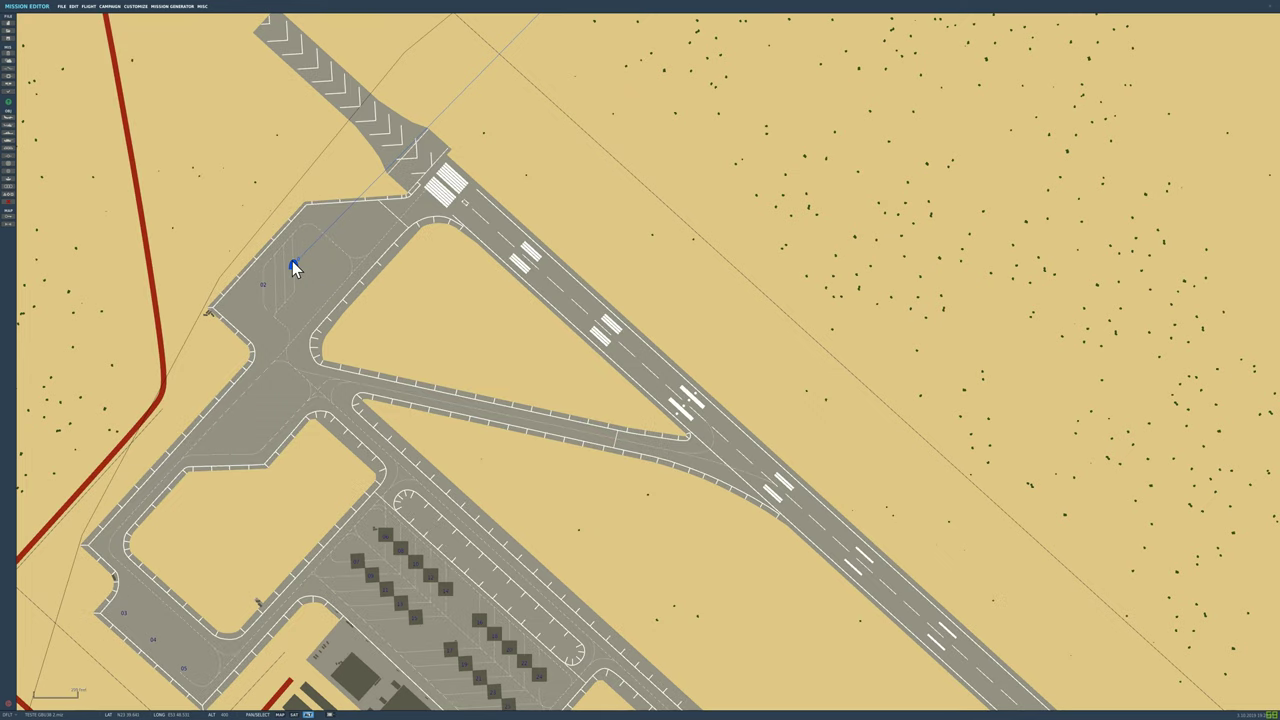
Set the airplane group on the airbase apron to take off from ramp and change its aircraft type to F-16C.
left_click(293, 265)
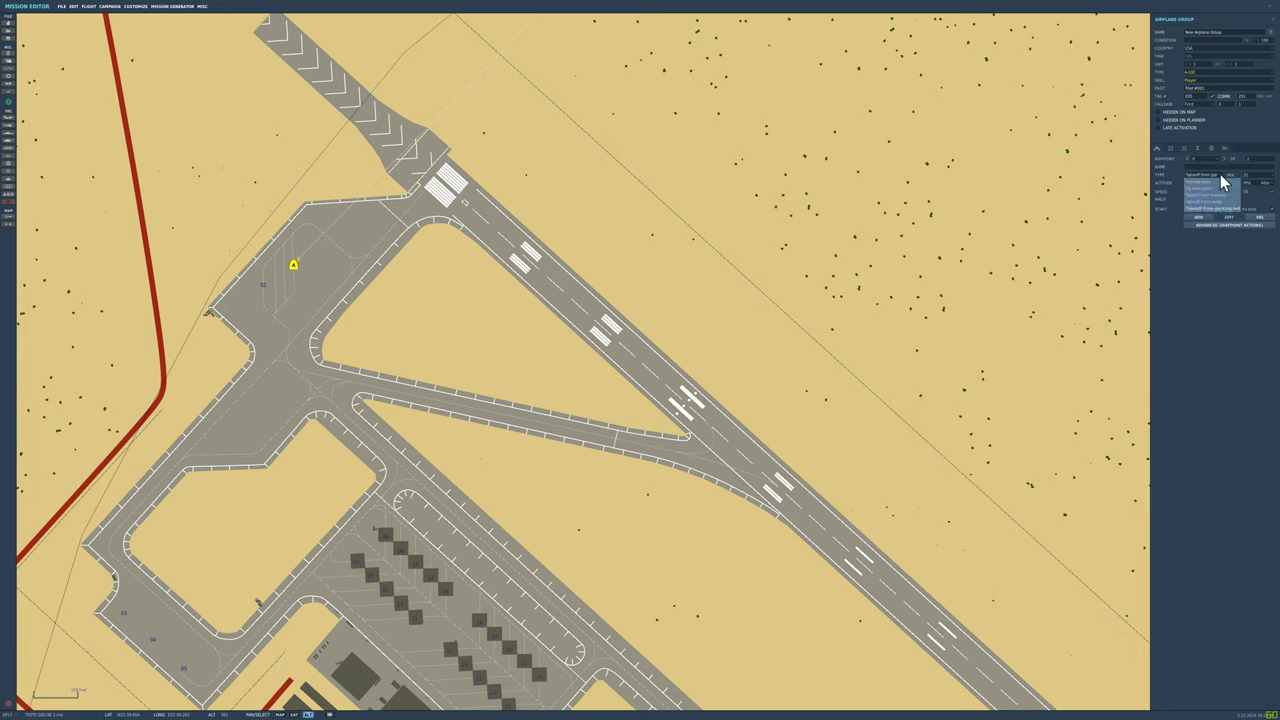
left_click(1221, 203)
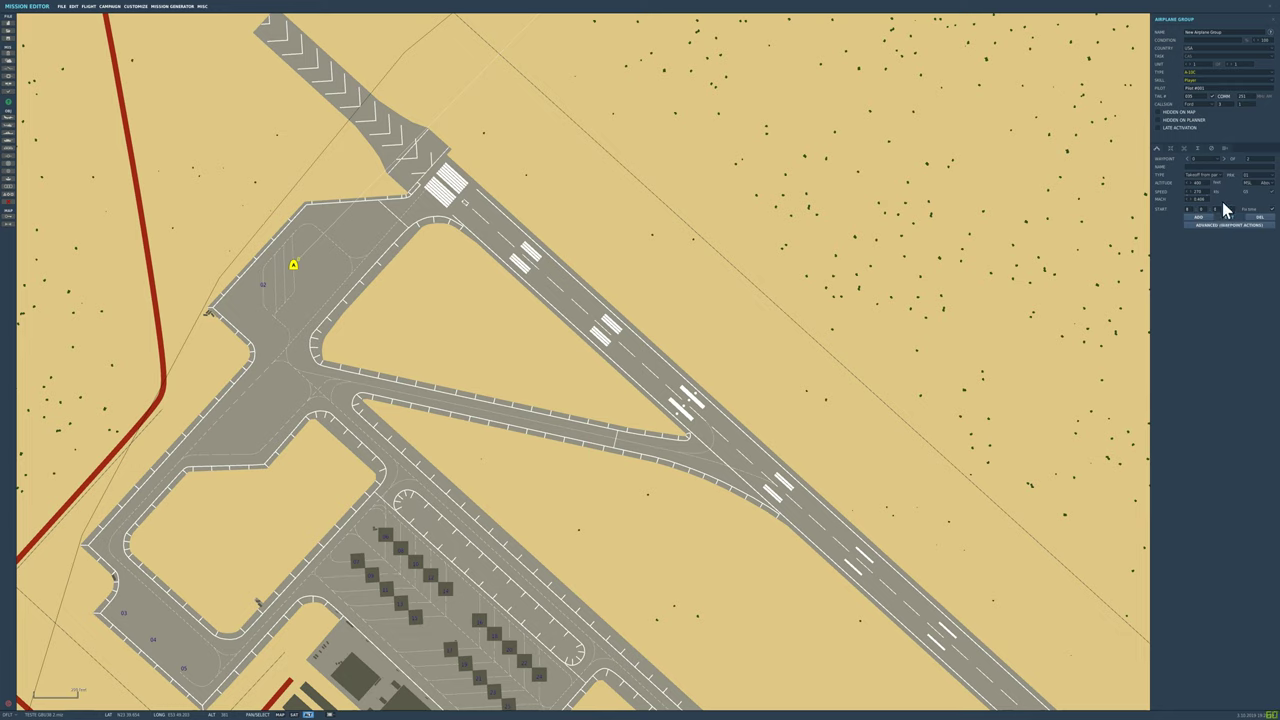
left_click(1247, 78)
scroll(1247, 114, "down", 5)
scroll(1247, 117, "down", 2)
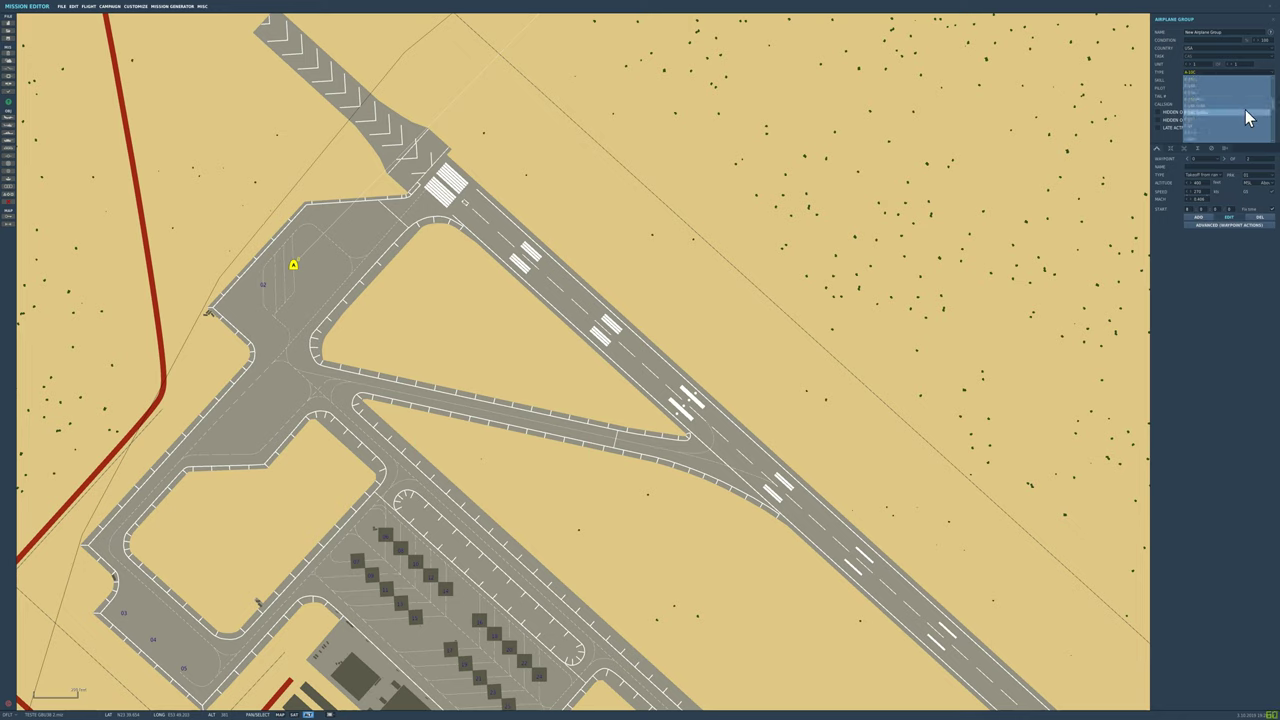
scroll(1247, 117, "down", 3)
left_click(1248, 117)
Check the skill options offered for the F-16C group and exit the Mission Editor.
left_click(1224, 79)
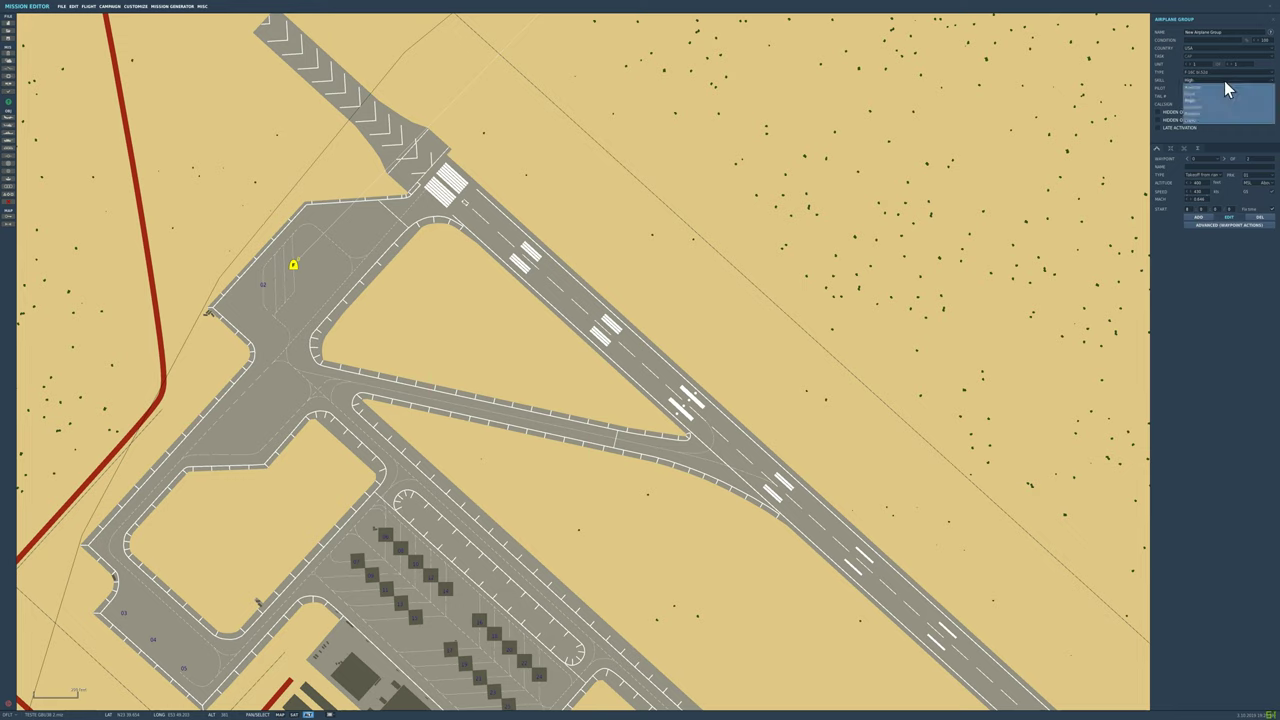
left_click(1100, 143)
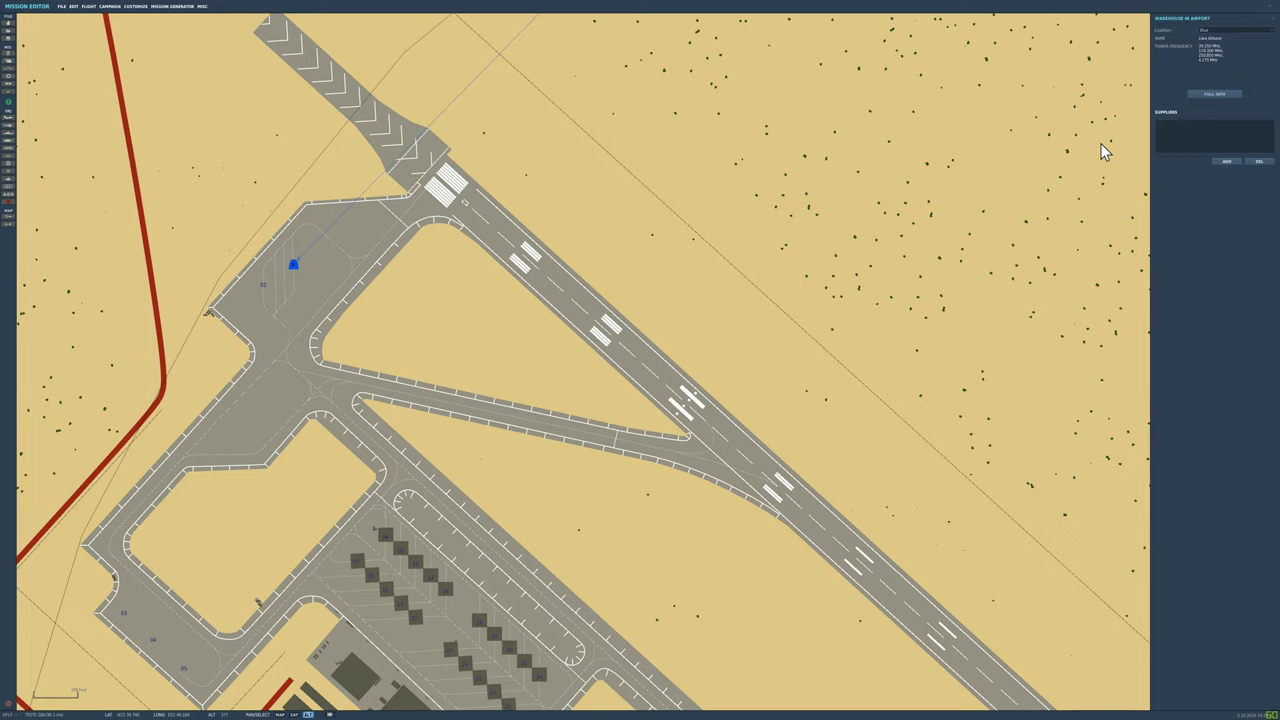
left_click(9, 703)
left_click(641, 383)
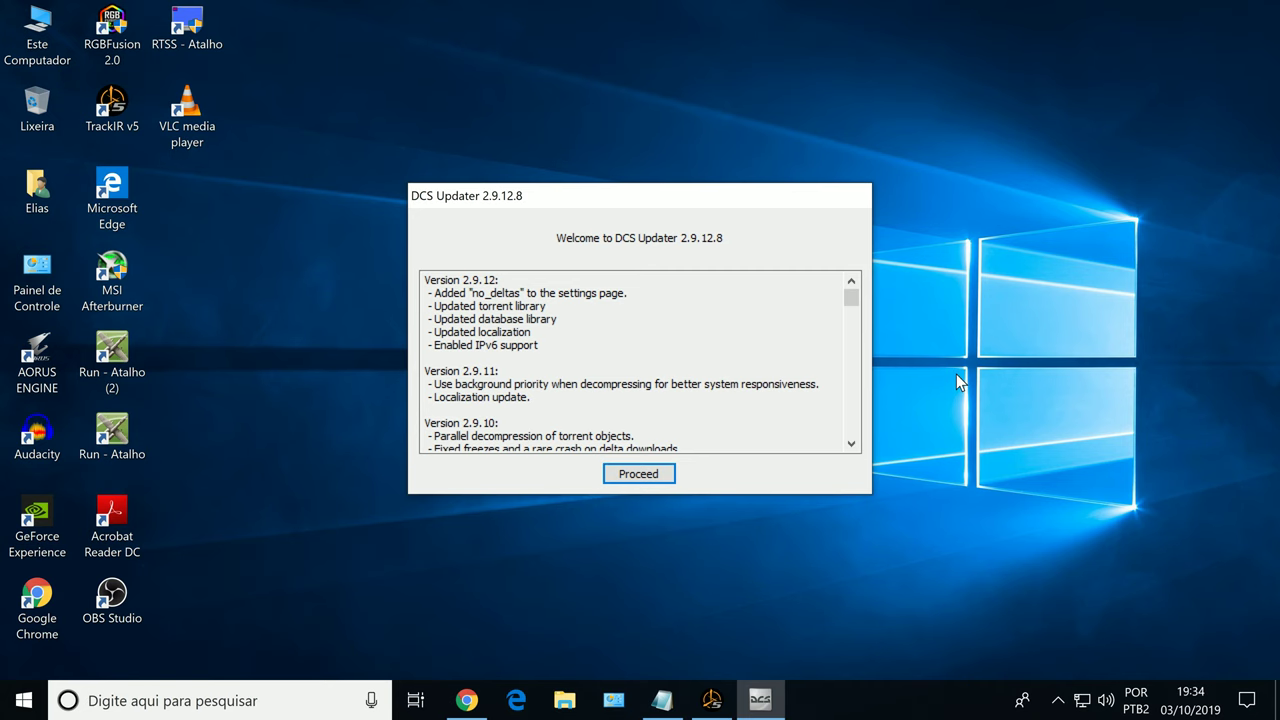
Look through the DCS Updater version notes to the end and proceed with the updater.
left_click_drag(852, 300, 856, 452)
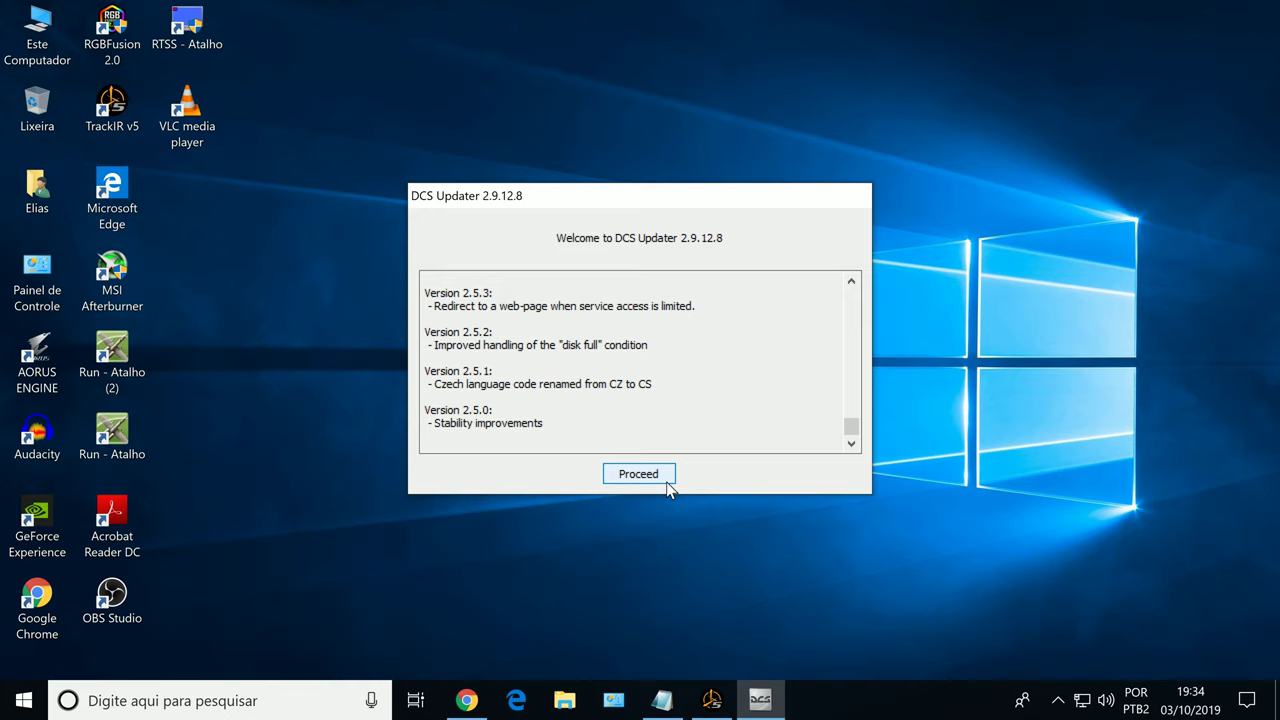
left_click(627, 478)
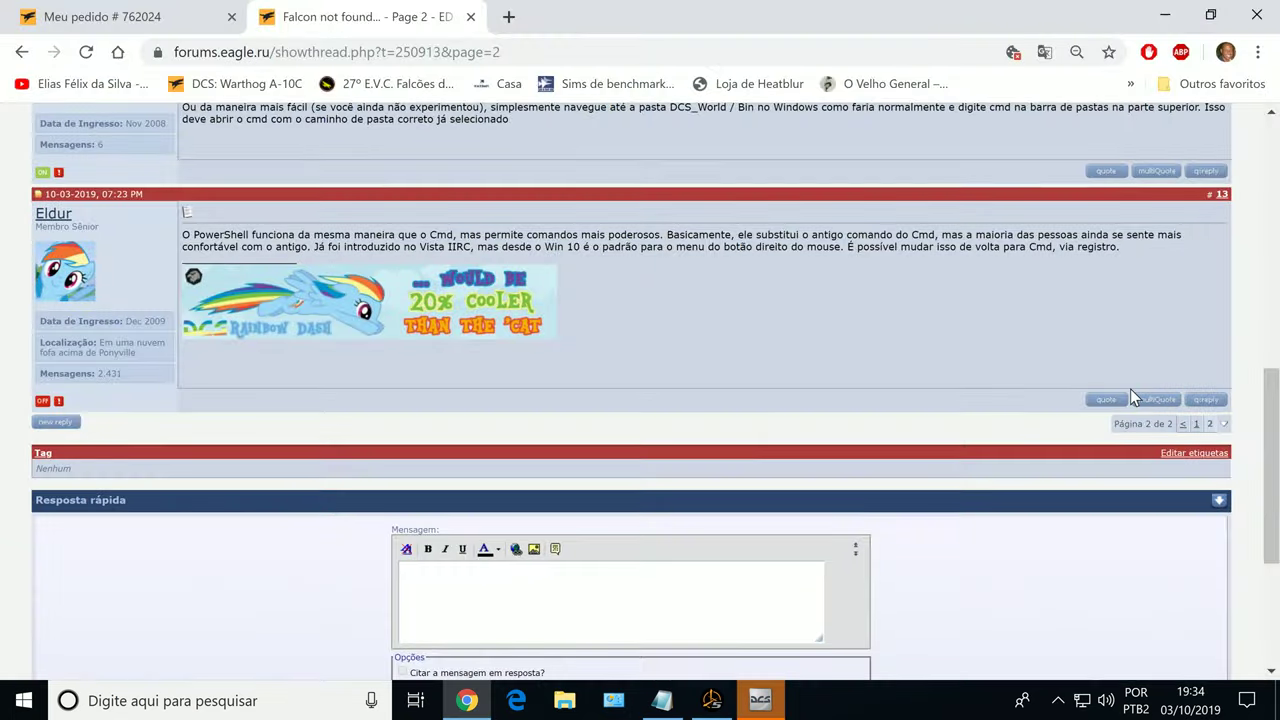
Go to page 1 of the Falcon not found forum thread and read the first posts about the openbeta version.
scroll(1131, 392, "up", 10)
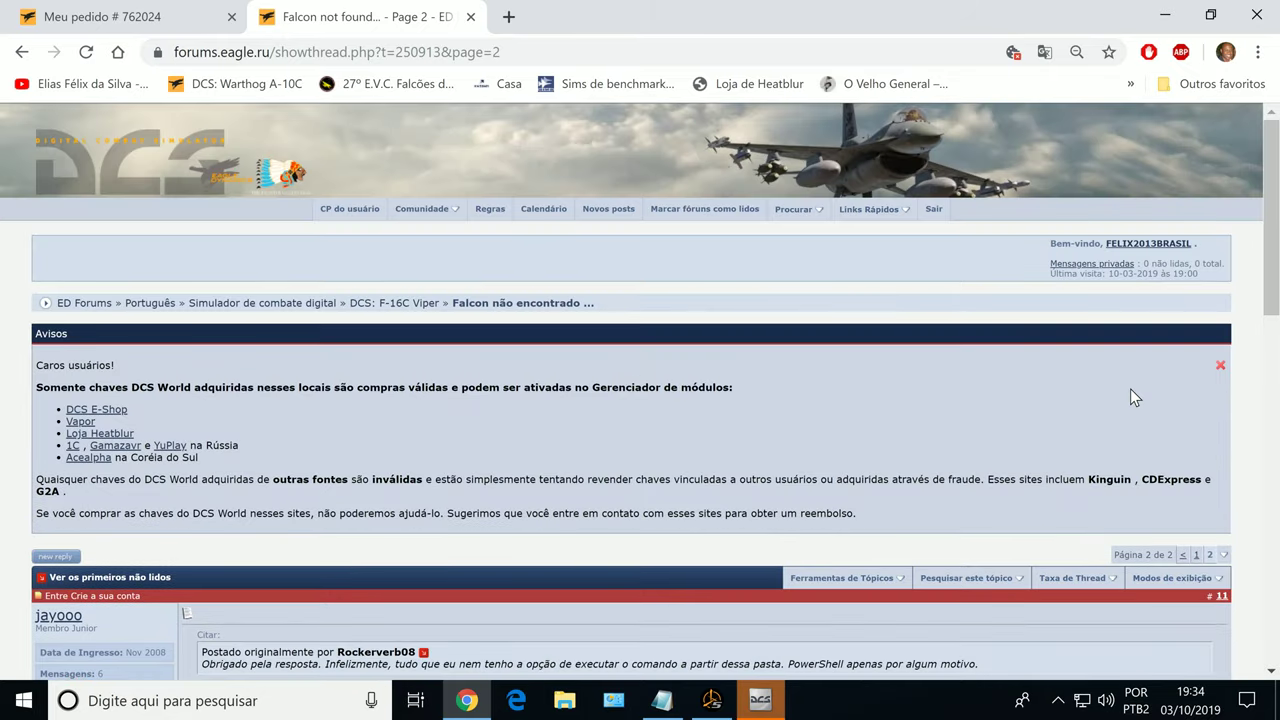
scroll(1134, 394, "down", 5)
scroll(1170, 320, "up", 1)
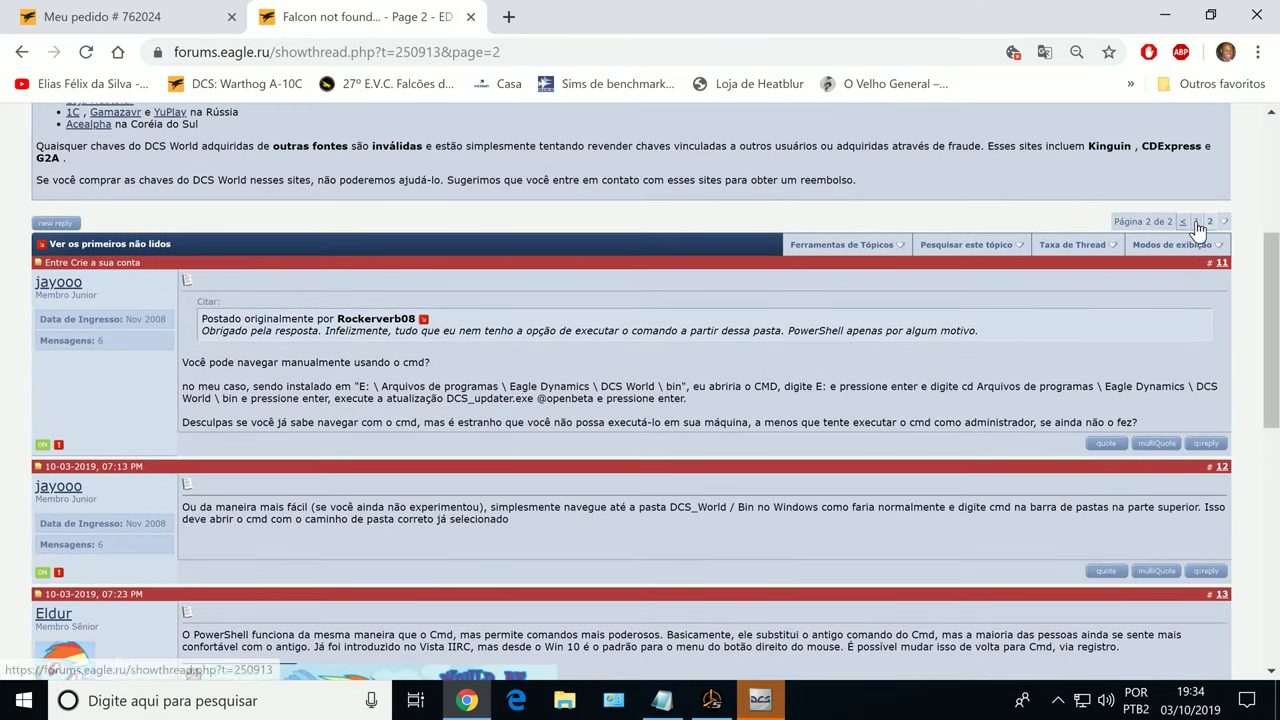
left_click(1197, 224)
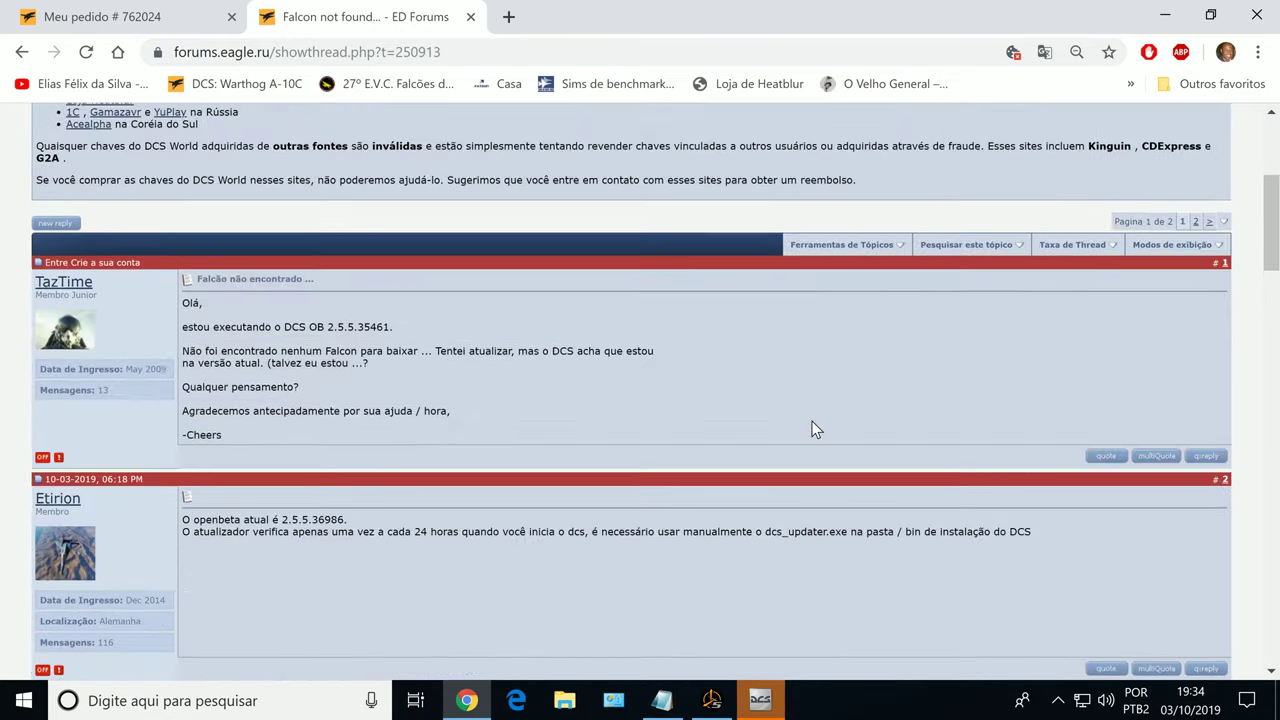
scroll(816, 429, "down", 1)
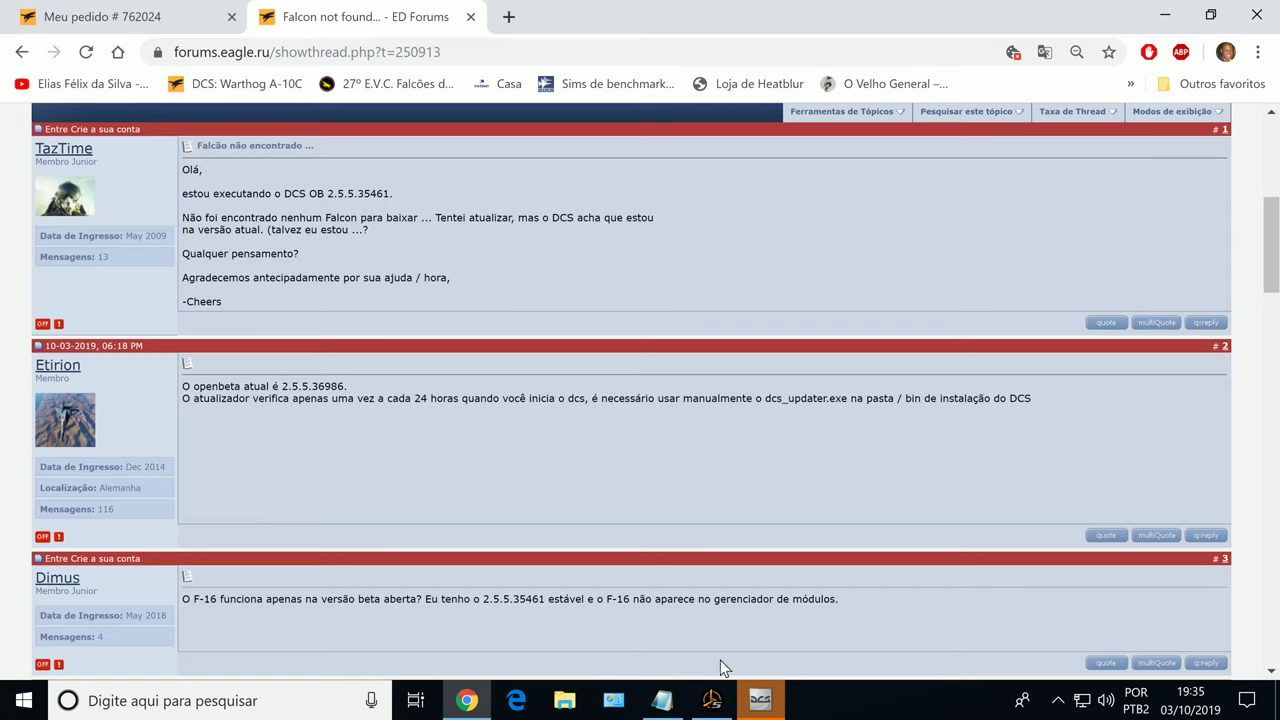
Return to DCS Updater, minimize the browser and start the update to version 2.5.5.36986.
left_click(761, 702)
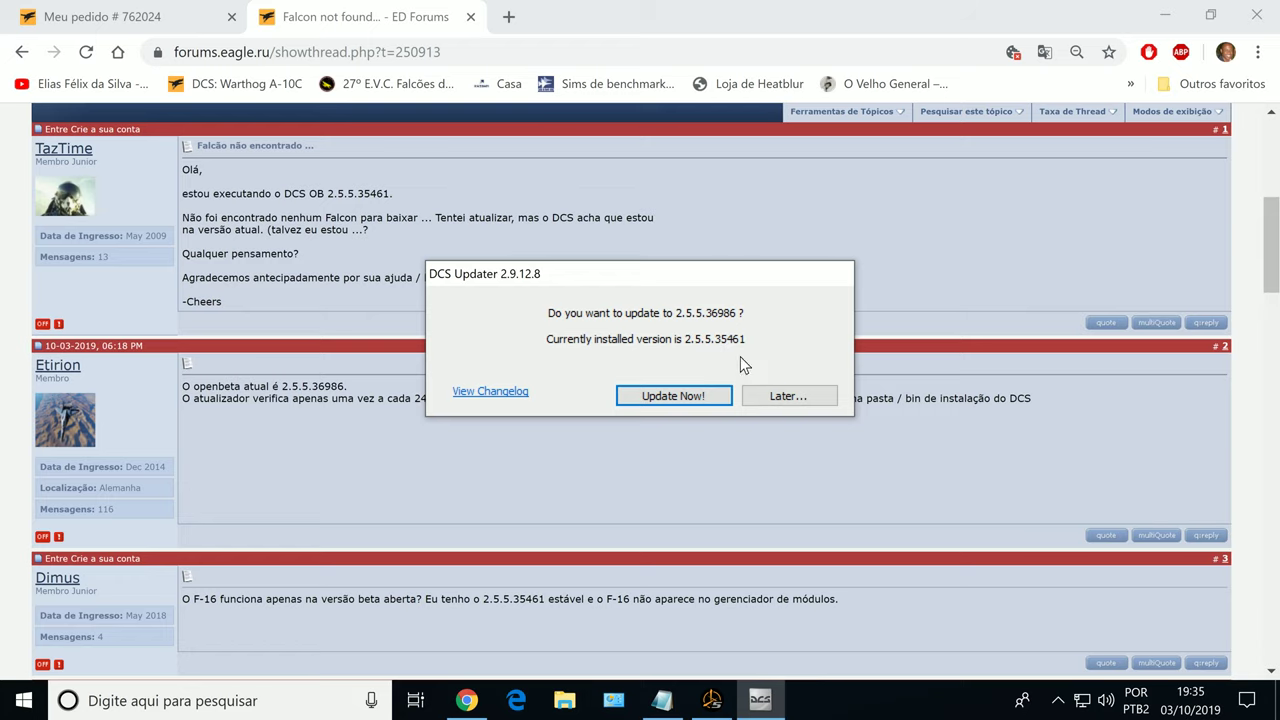
left_click(1166, 16)
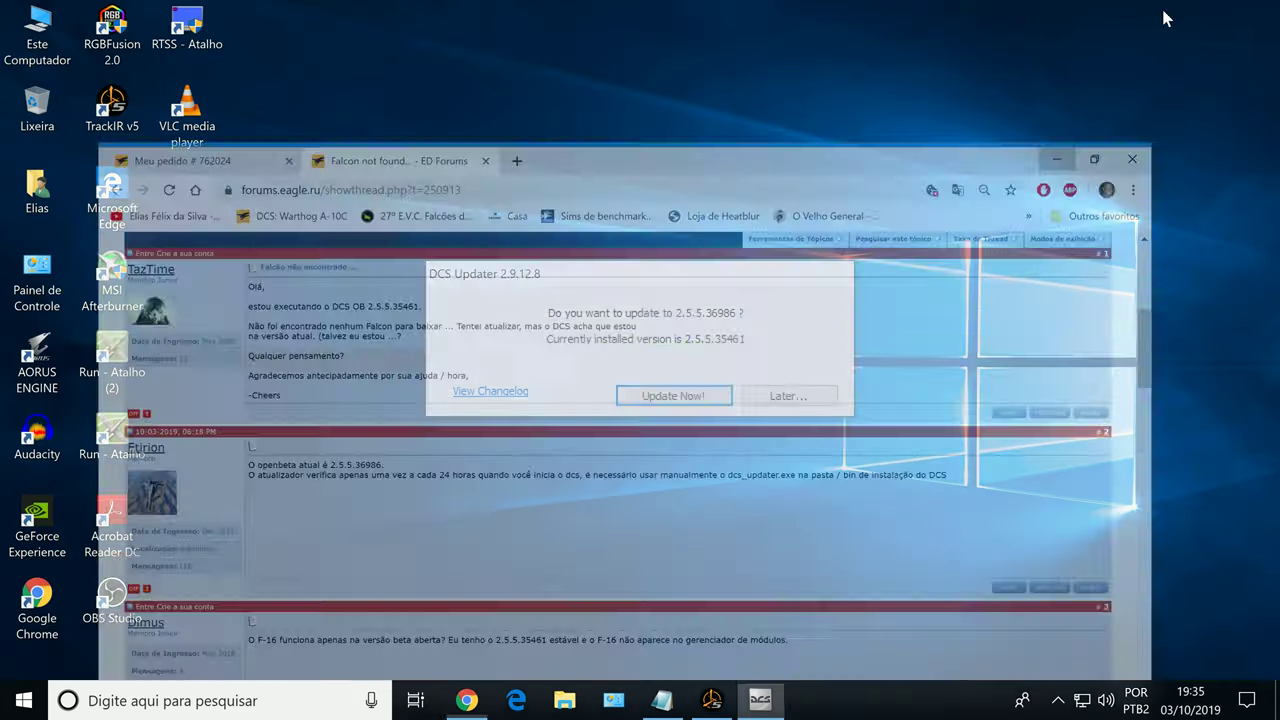
left_click(667, 397)
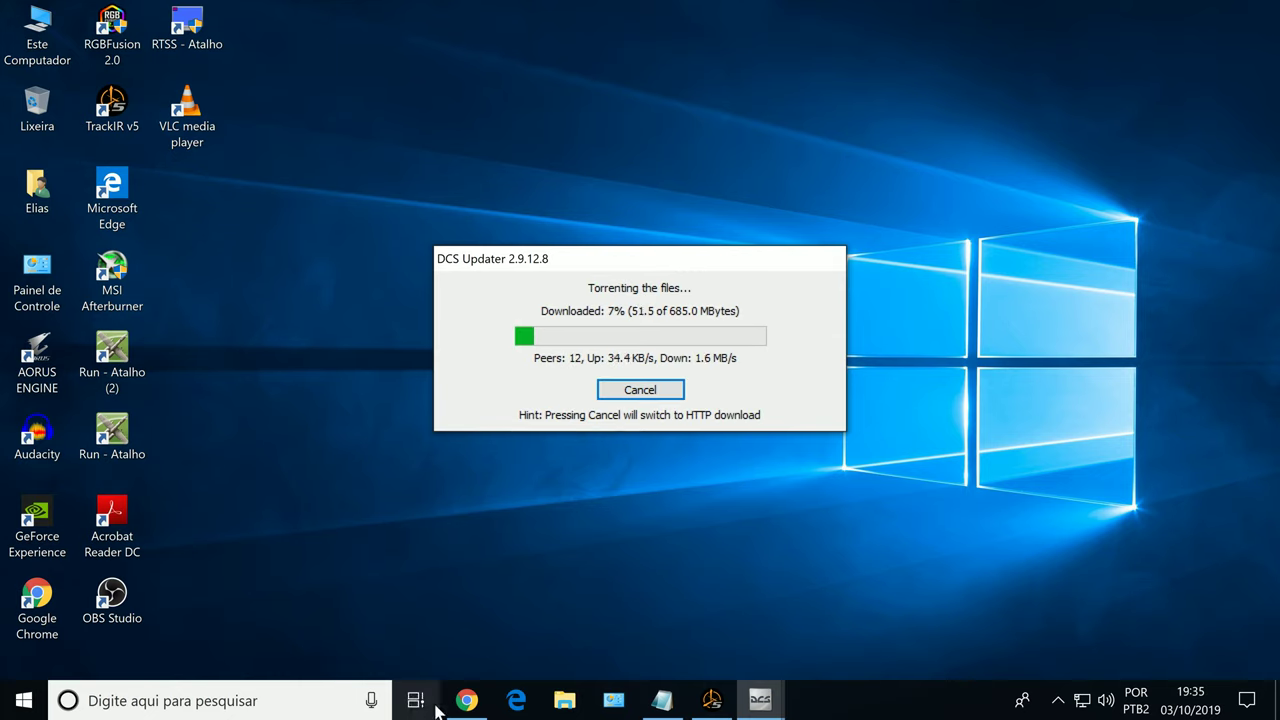
Switch back to Chrome and read the remaining replies in the Falcon not found thread through page 2.
left_click(466, 700)
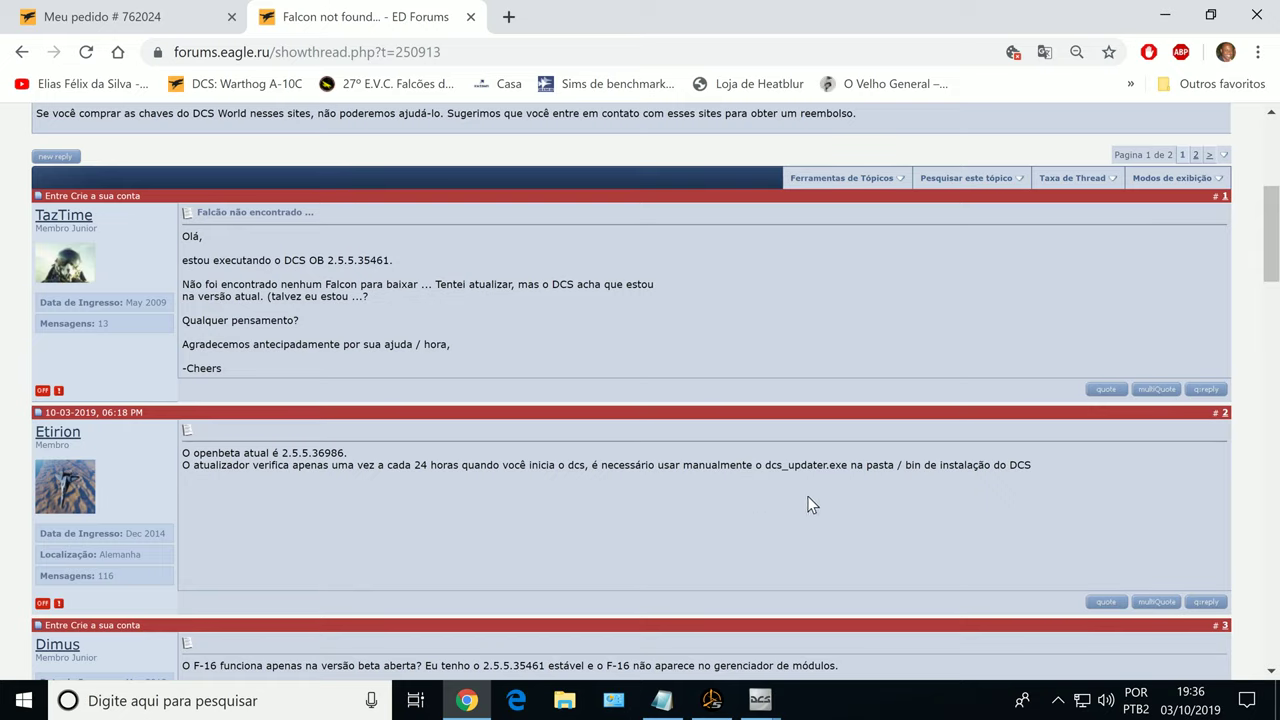
scroll(757, 500, "down", 4)
scroll(330, 437, "down", 8)
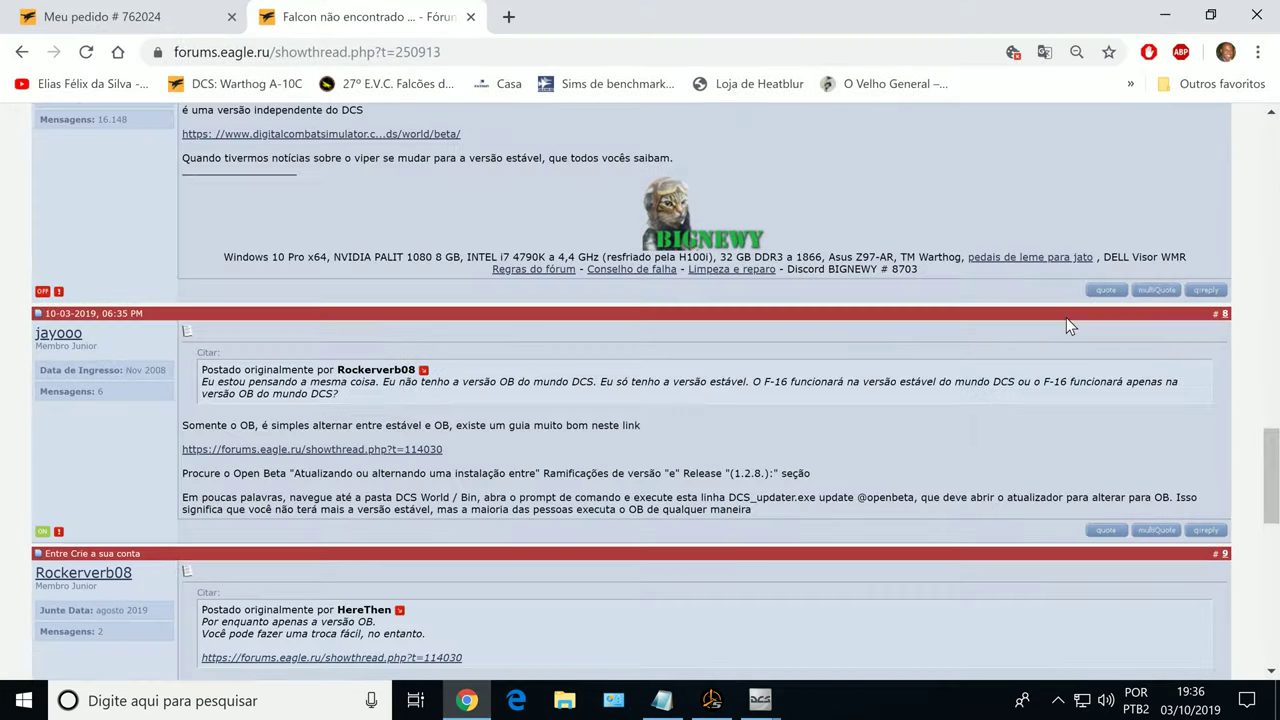
scroll(1066, 317, "down", 10)
left_click(1209, 280)
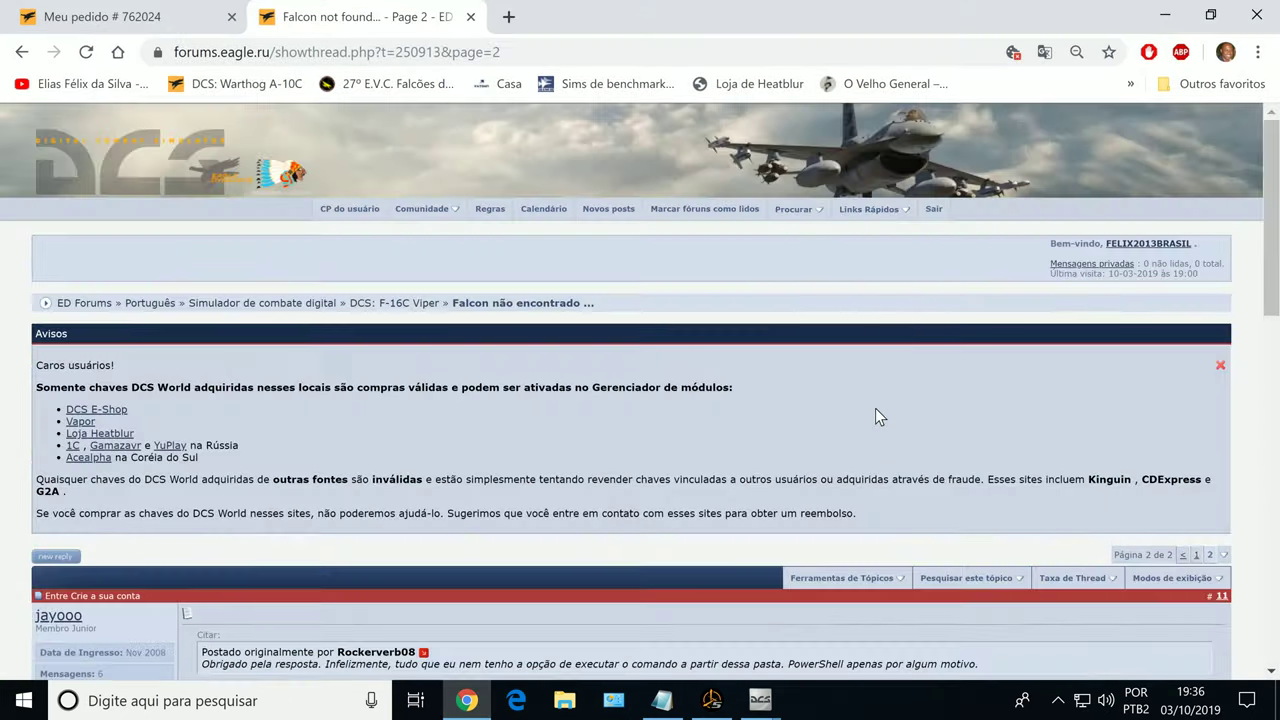
scroll(875, 408, "down", 15)
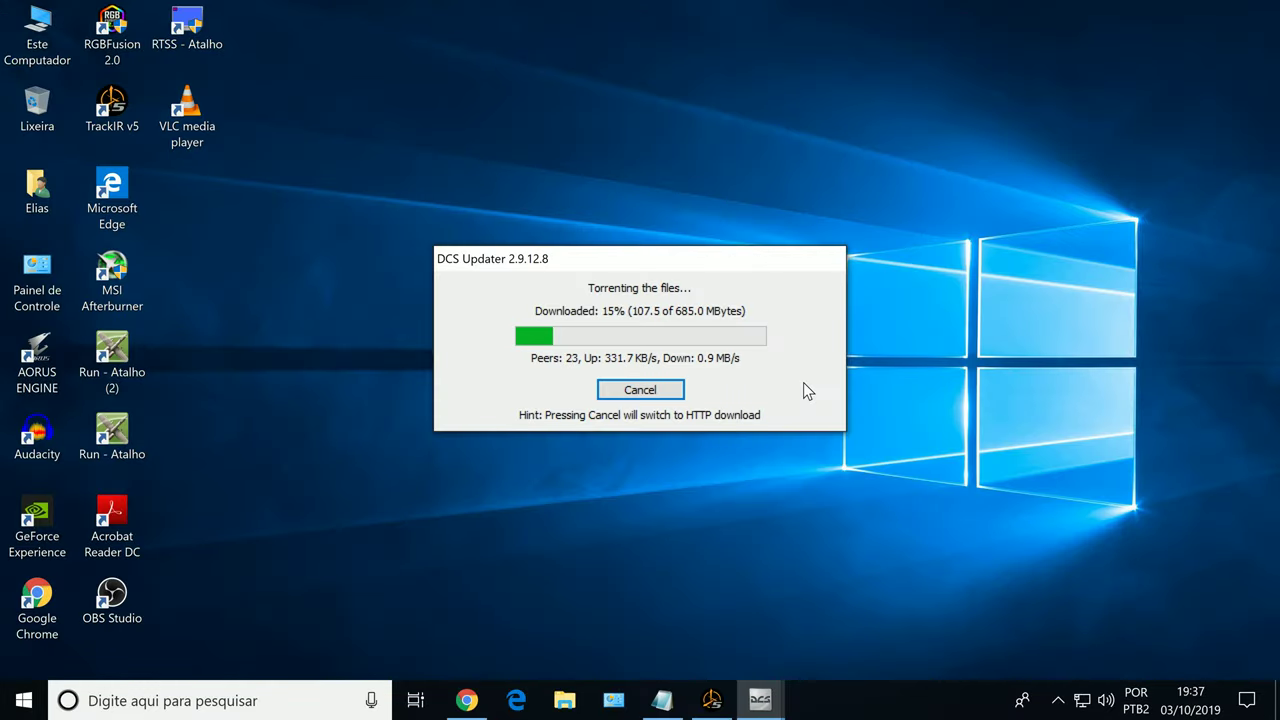
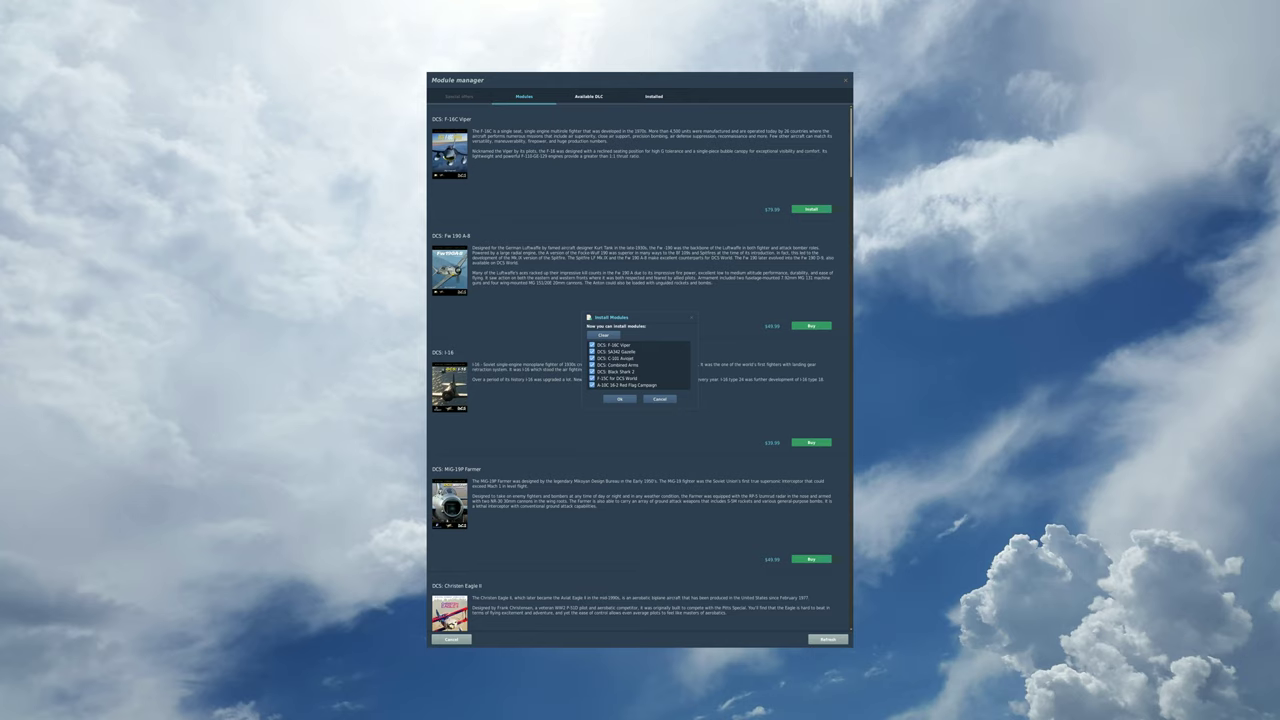
Dismiss the Install Modules dialog and close the Module manager.
key("Return")
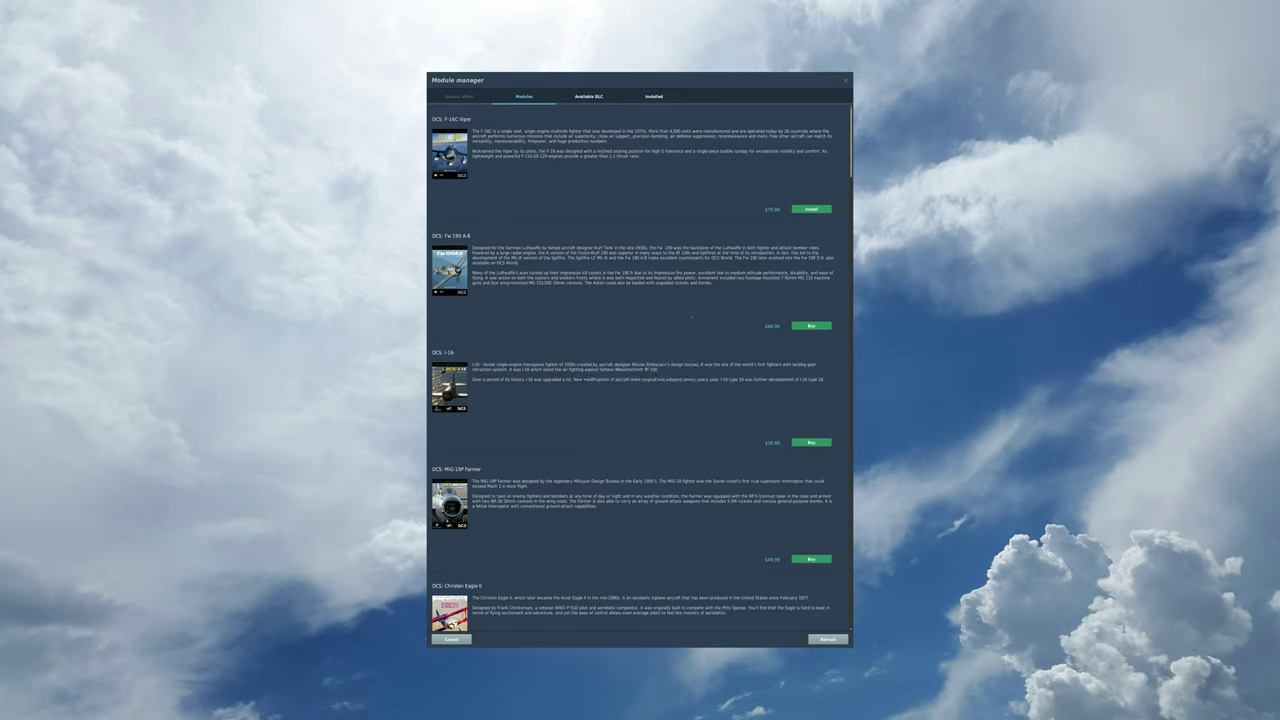
key("Escape")
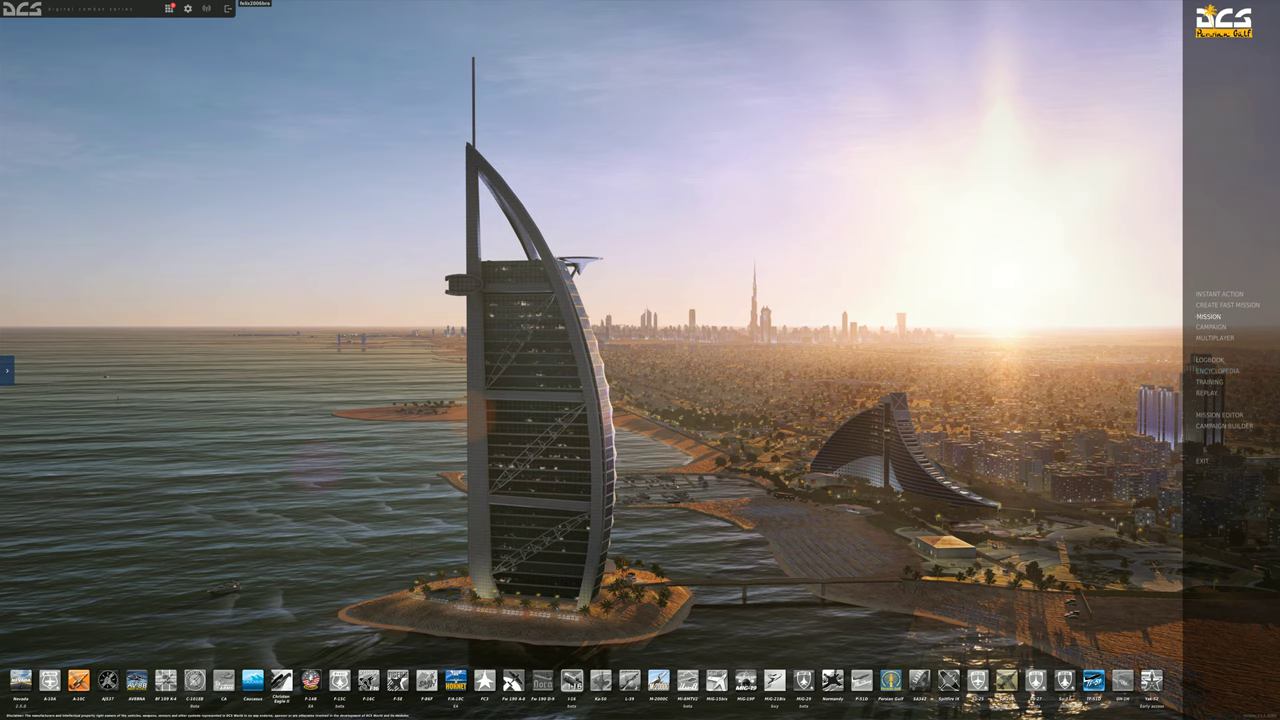
Open the F-16C Viper mission's briefing from My Missions and go back to the mission list.
key("Return")
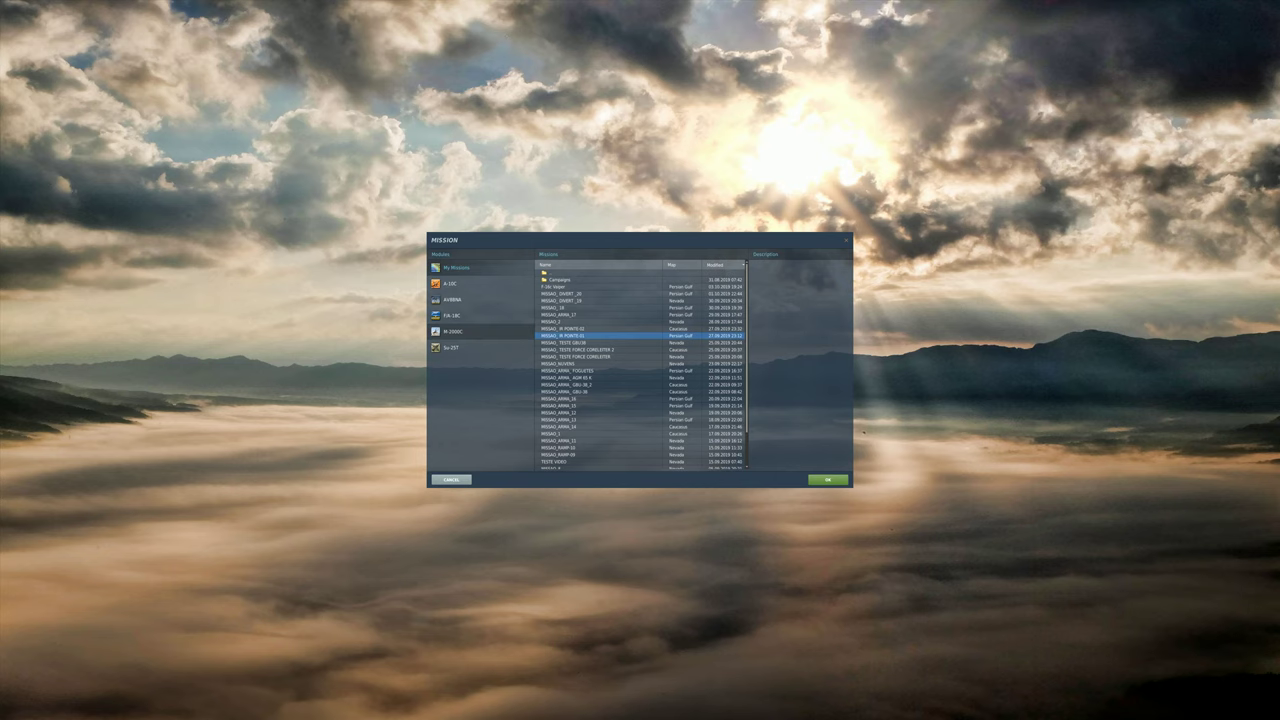
left_click(560, 286)
key("Return")
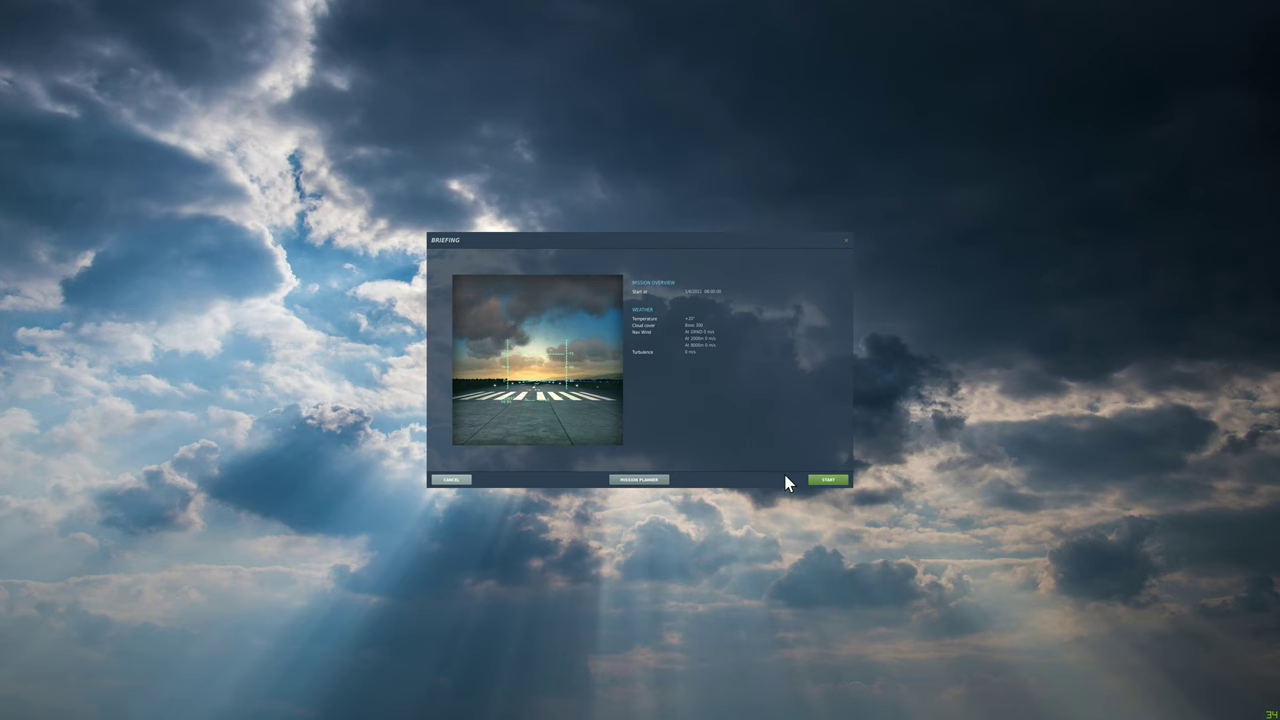
left_click(460, 480)
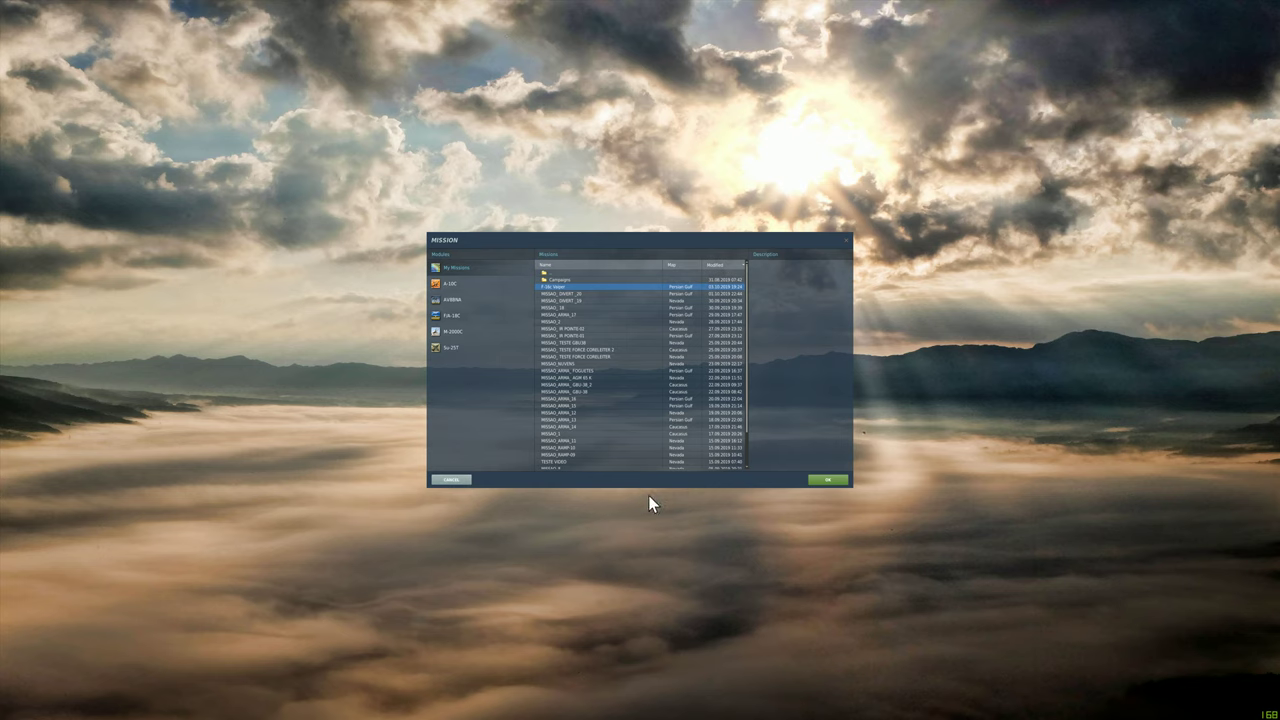
Close the mission list and open the F-16C Viper mission in the Mission Editor.
left_click(446, 481)
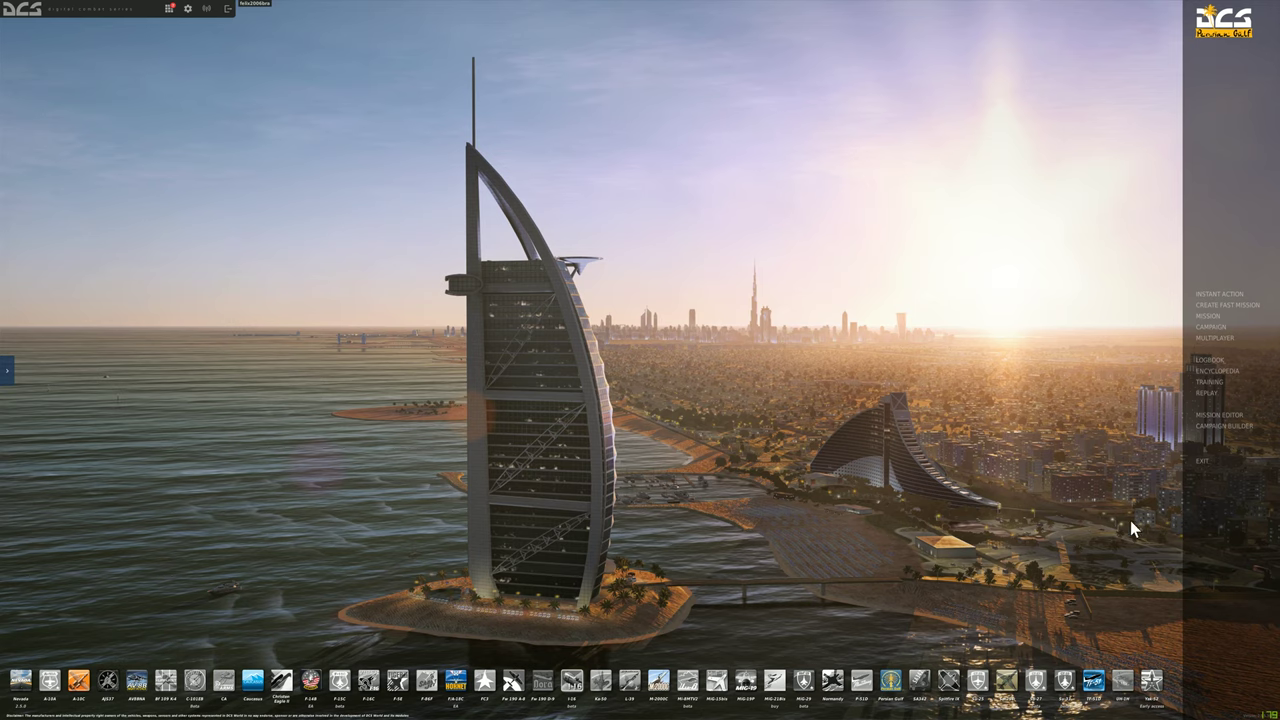
left_click(1226, 418)
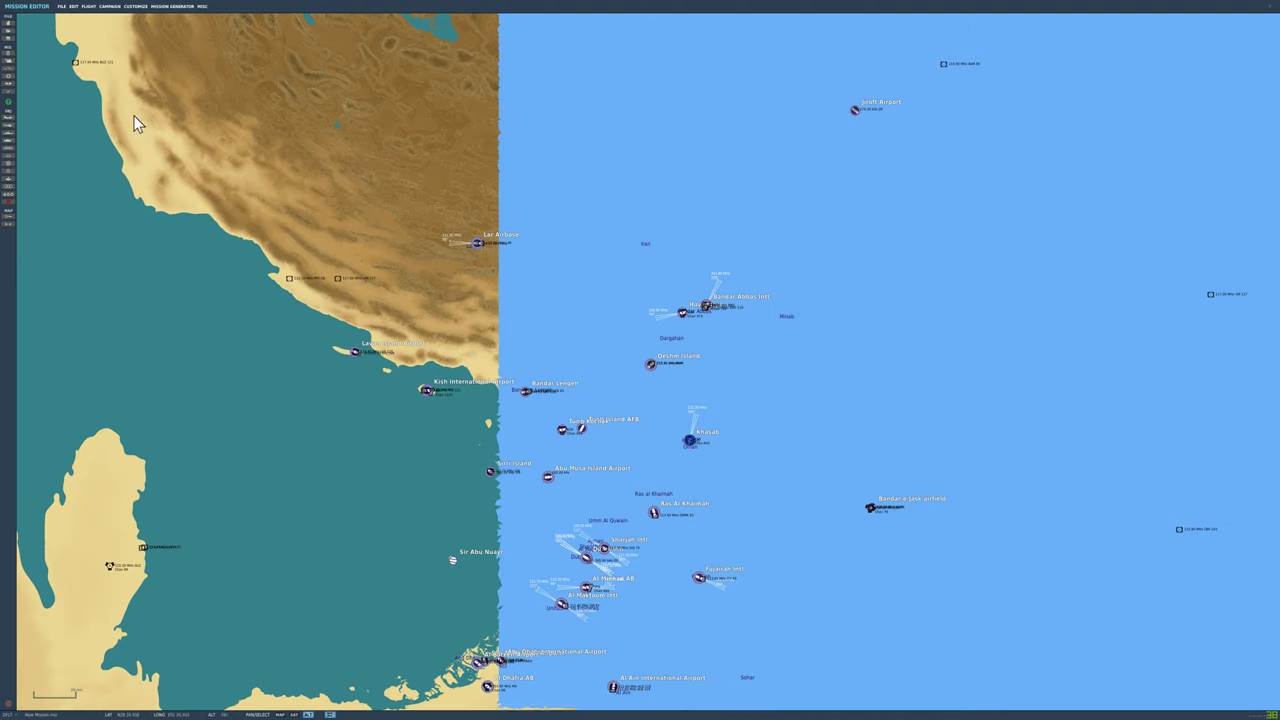
left_click(10, 37)
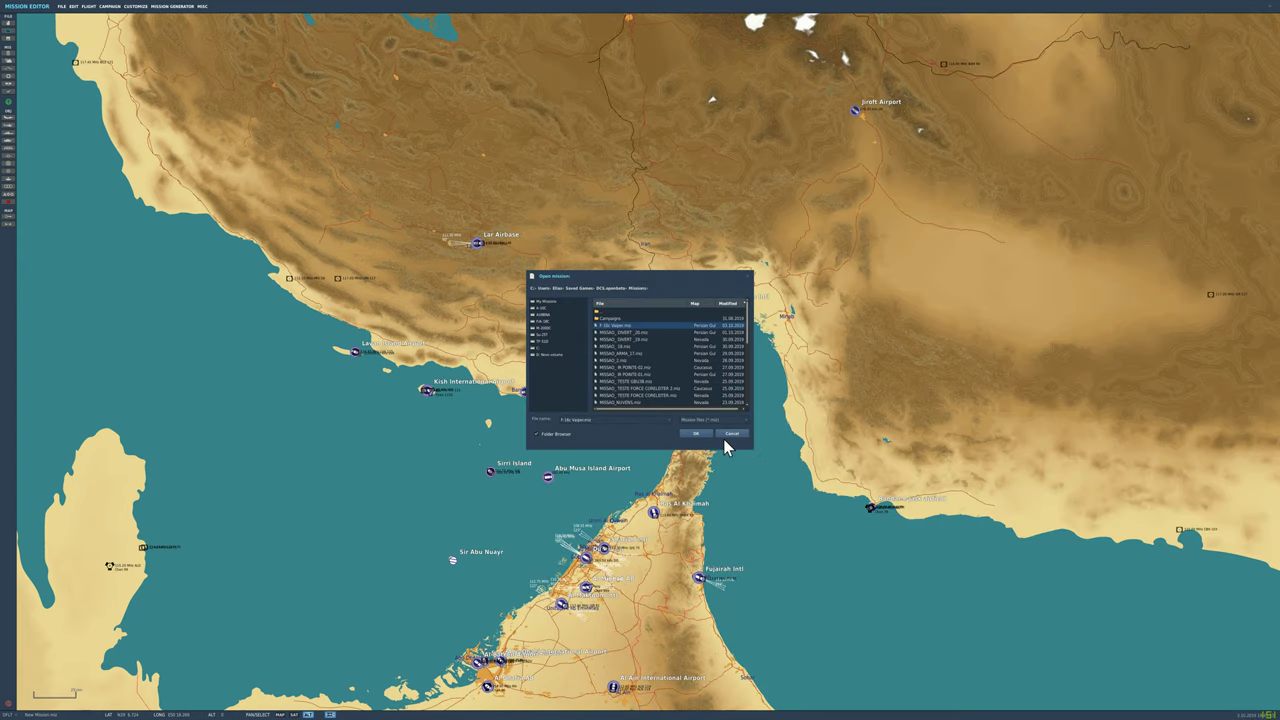
left_click(723, 438)
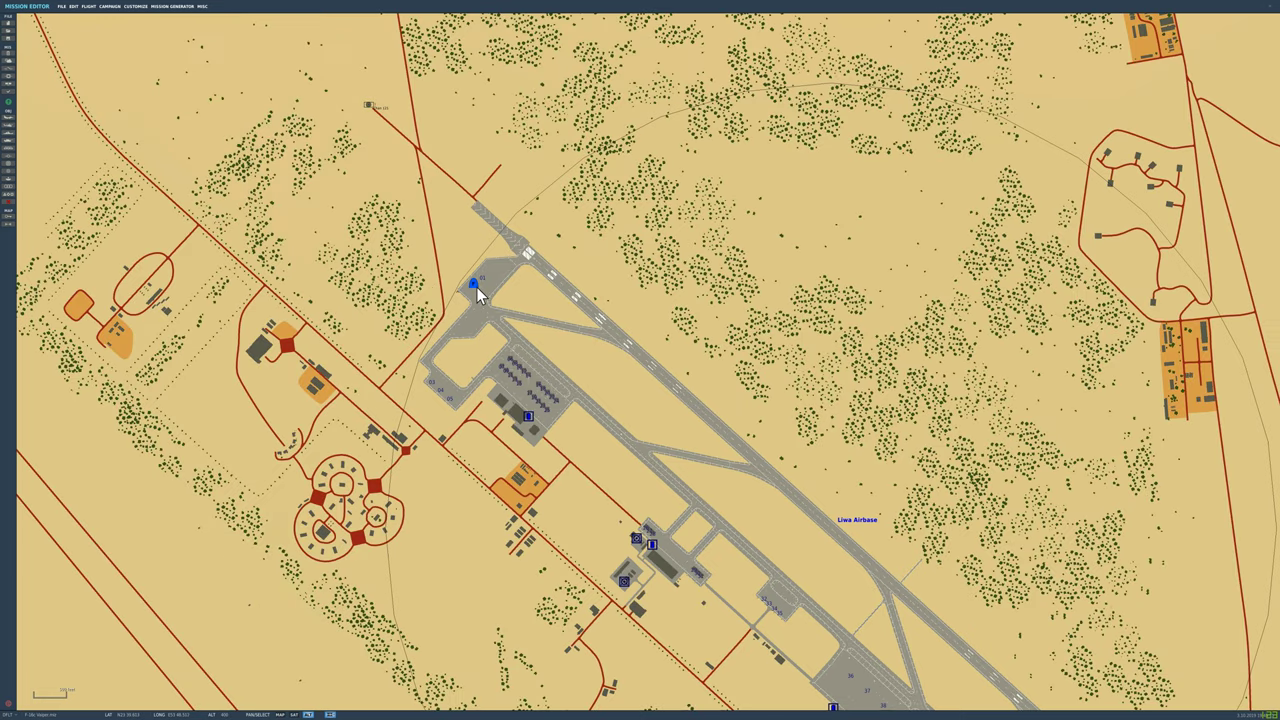
Browse the aircraft types available for the airplane group at Liwa Airbase and exit the Mission Editor without saving.
left_click(475, 285)
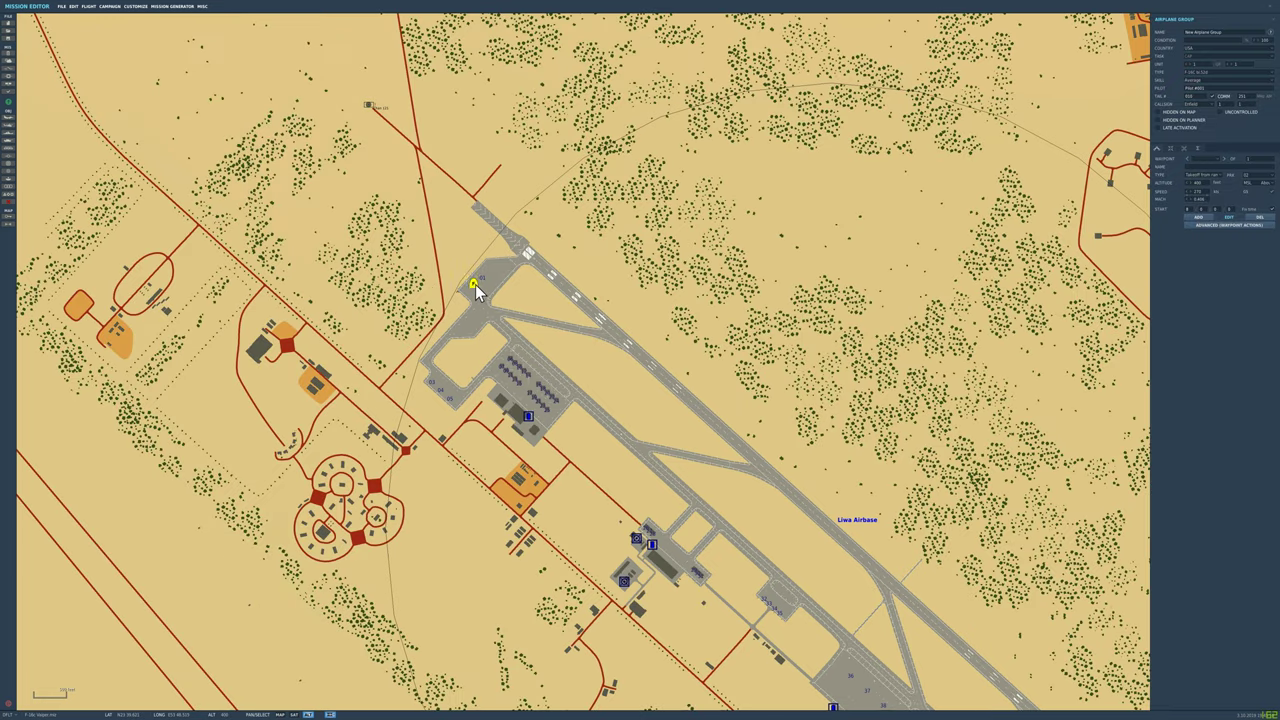
left_click(1242, 73)
scroll(1245, 100, "down", 3)
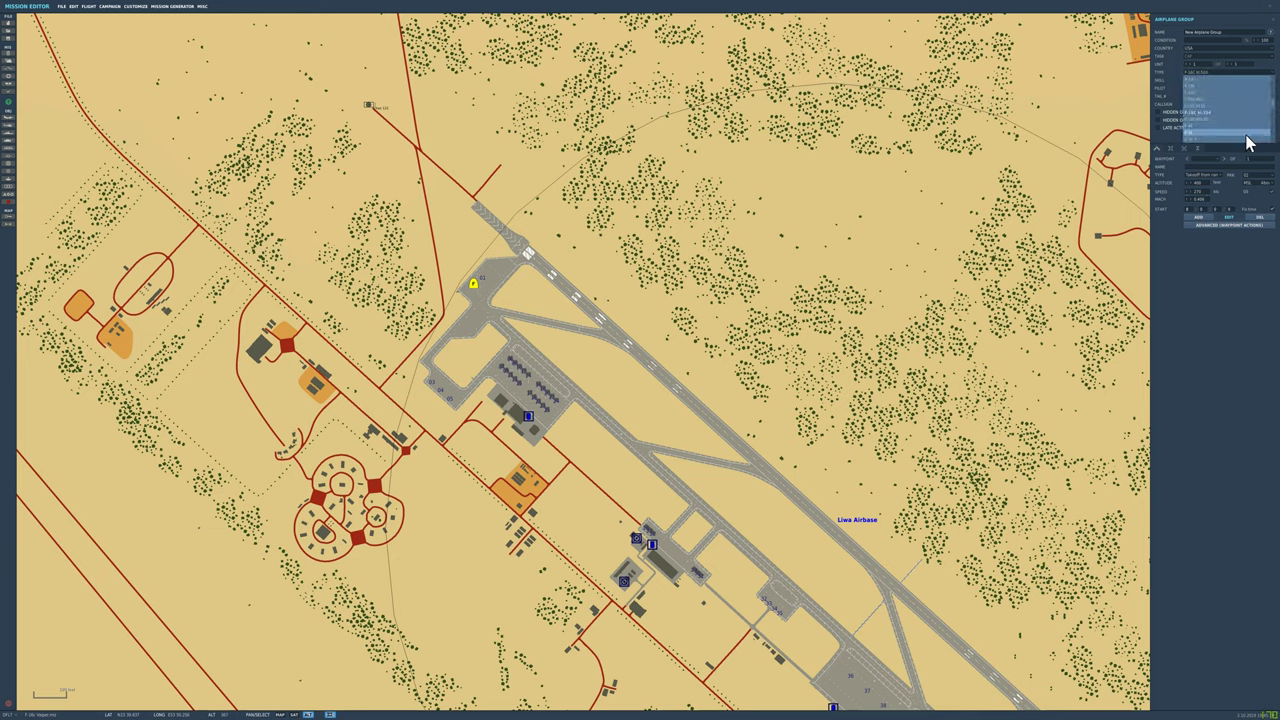
left_click(845, 200)
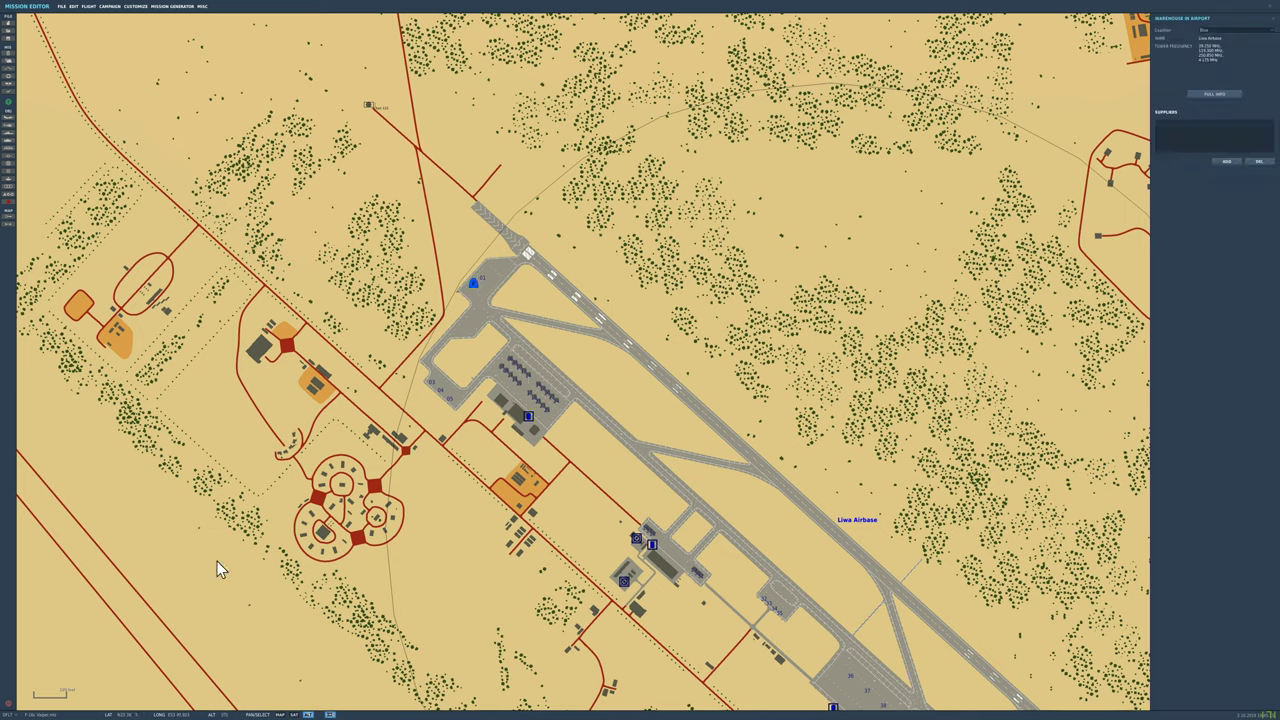
left_click(12, 706)
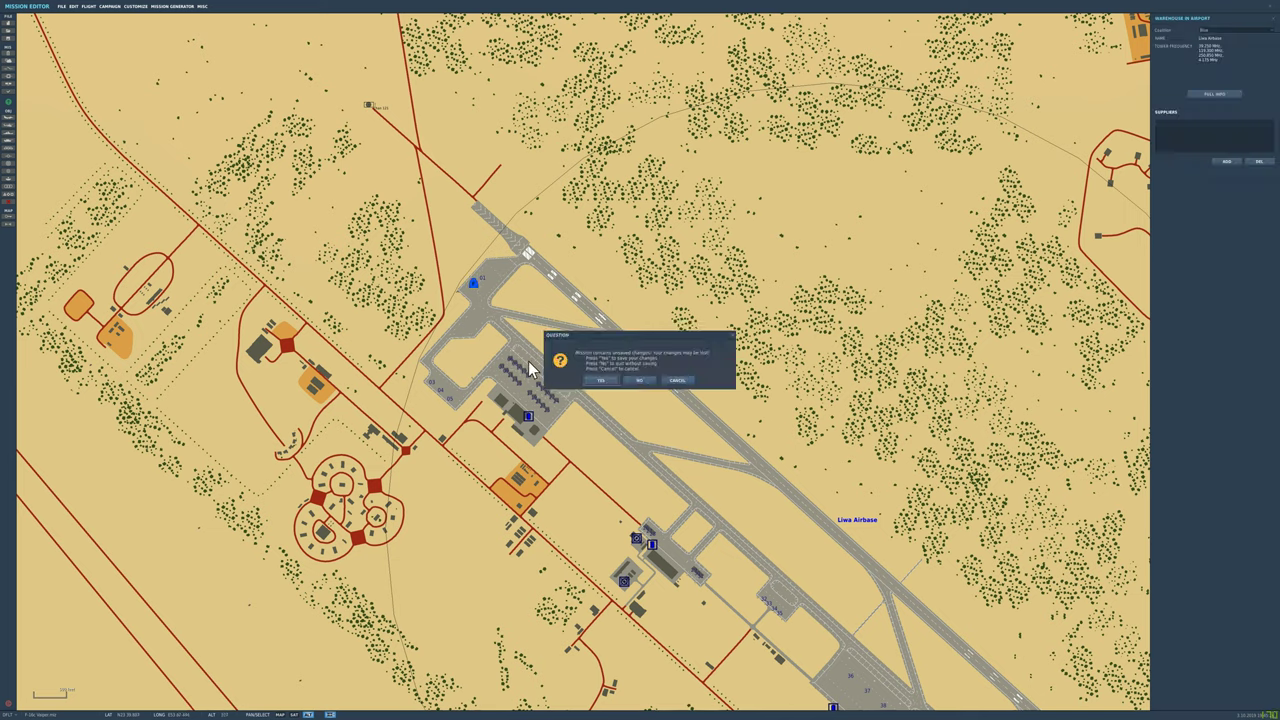
left_click(639, 380)
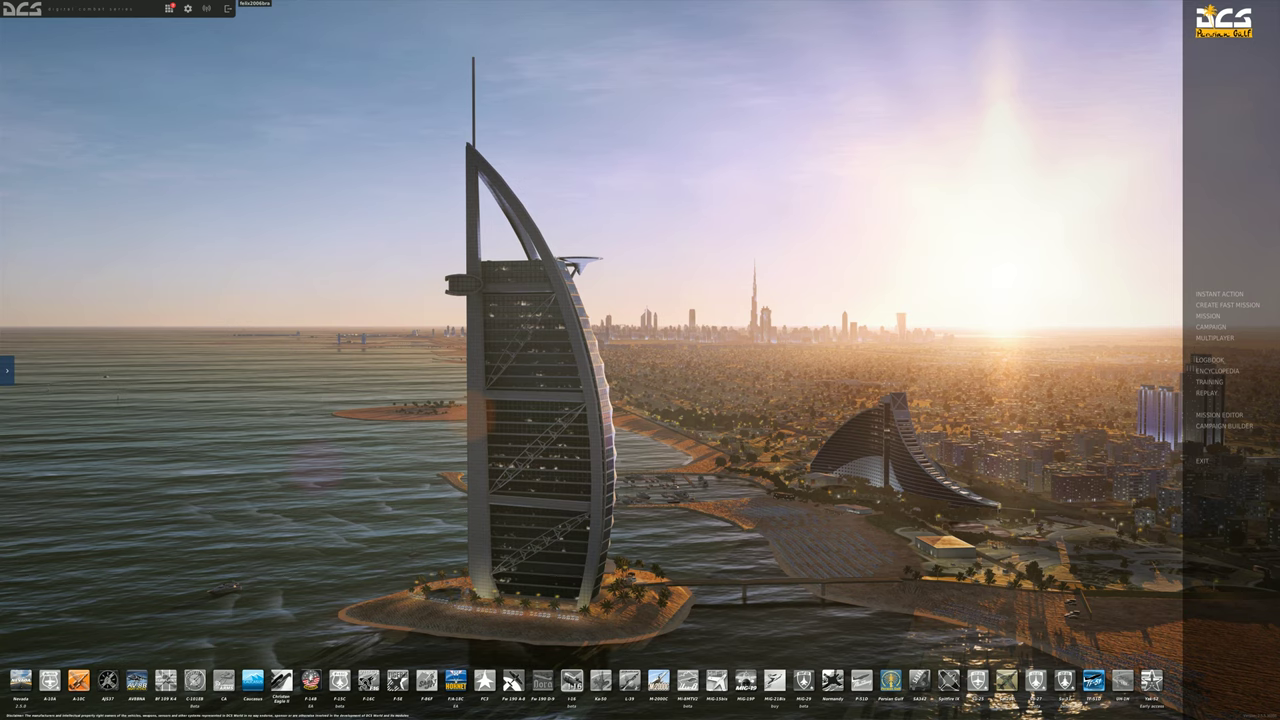
Check the System and Audio settings in the game options and accept them as they are.
left_click(187, 8)
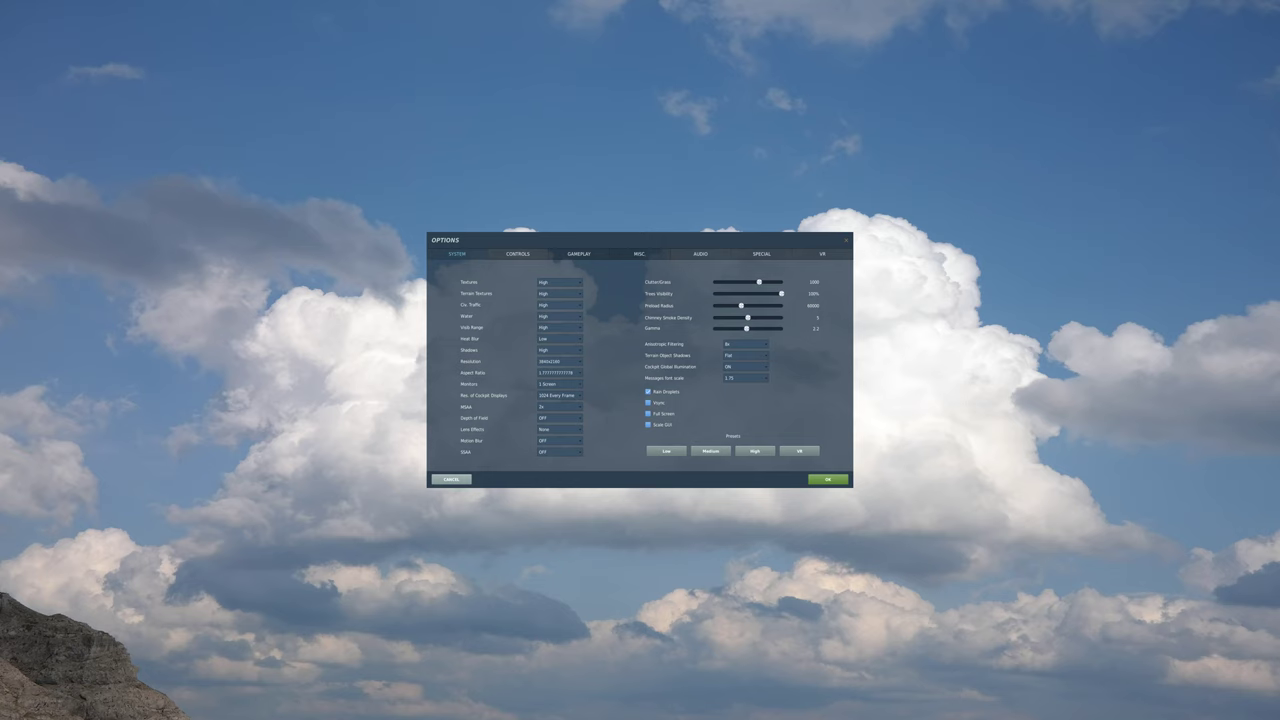
left_click(700, 253)
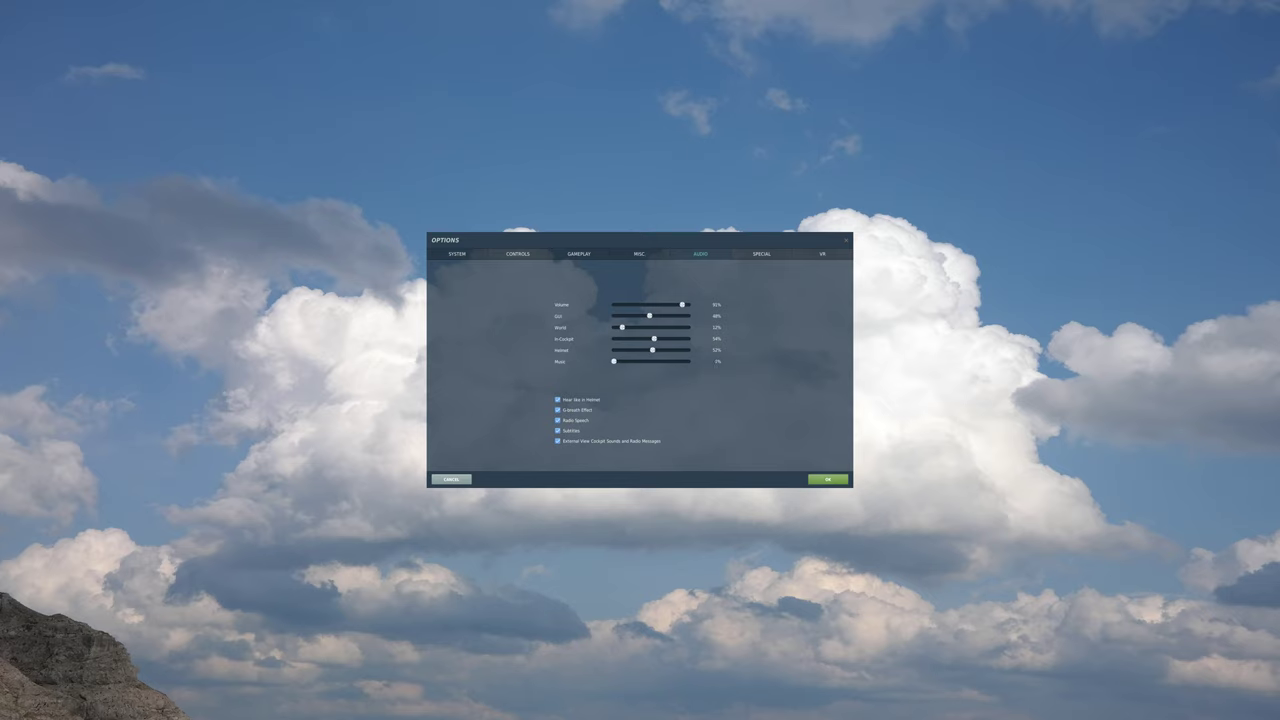
left_click(828, 479)
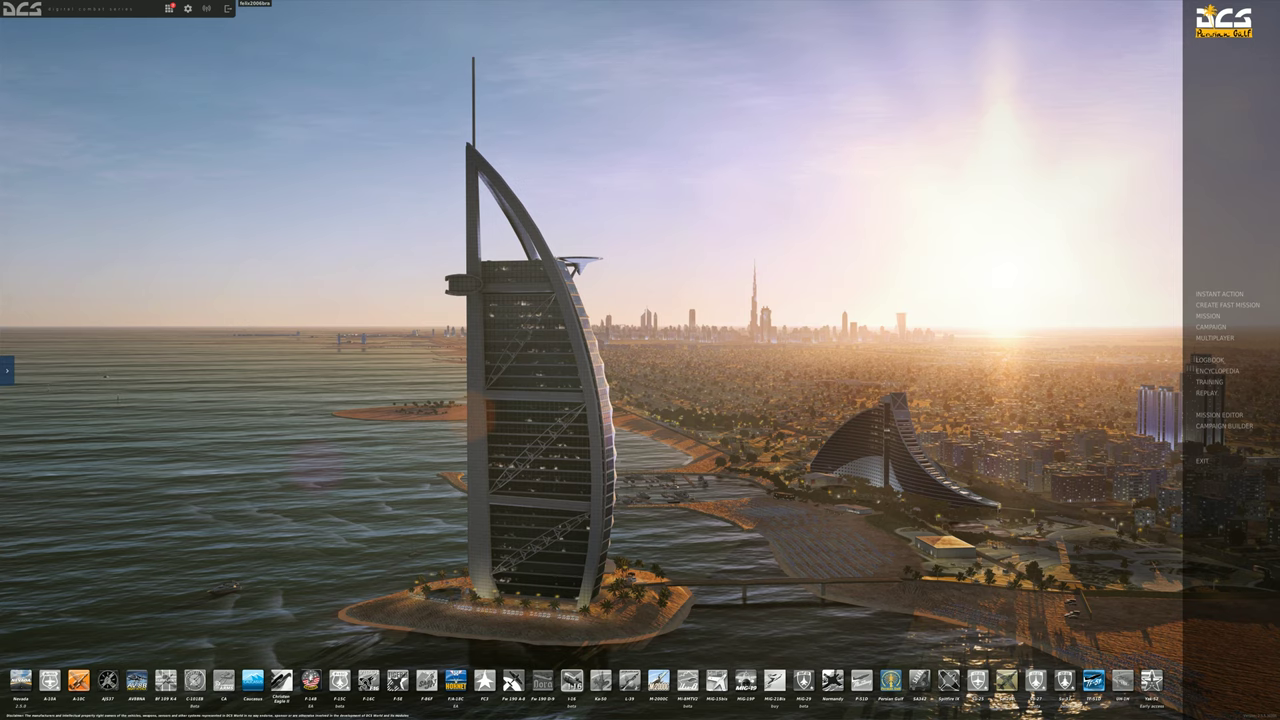
Check the F-16C Viper entry in the Module manager and close the manager.
left_click(169, 9)
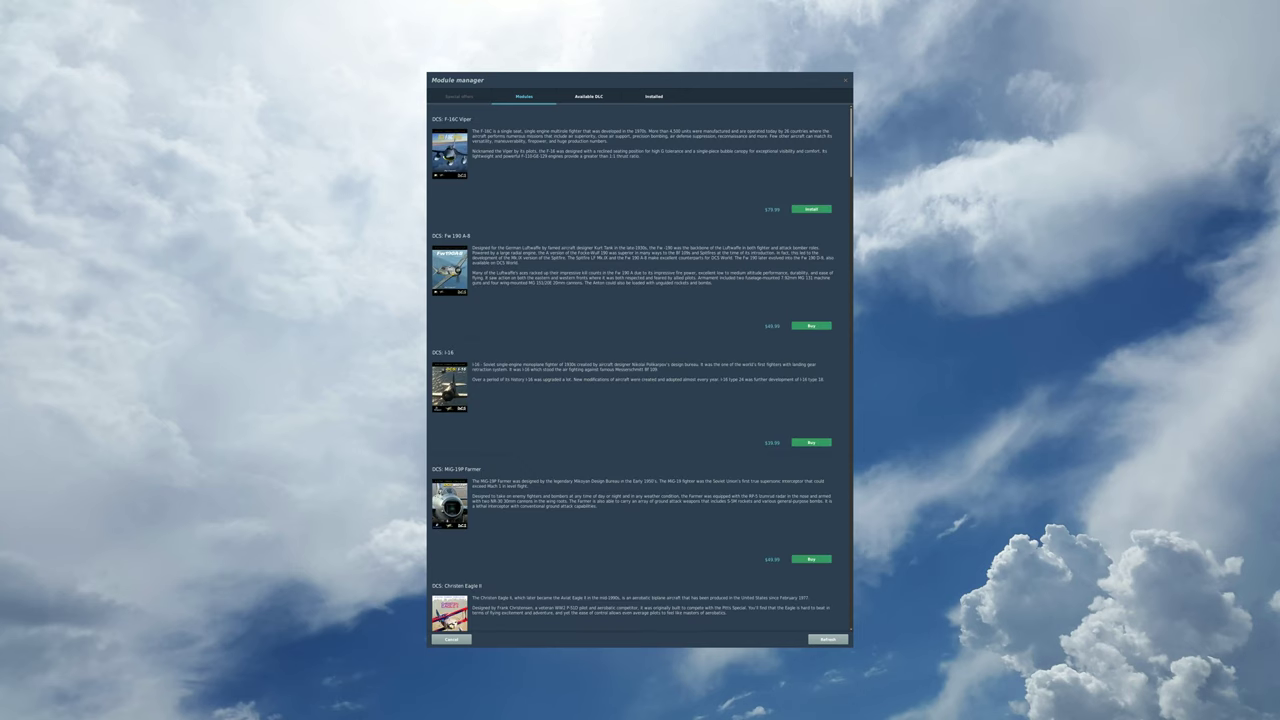
left_click(451, 639)
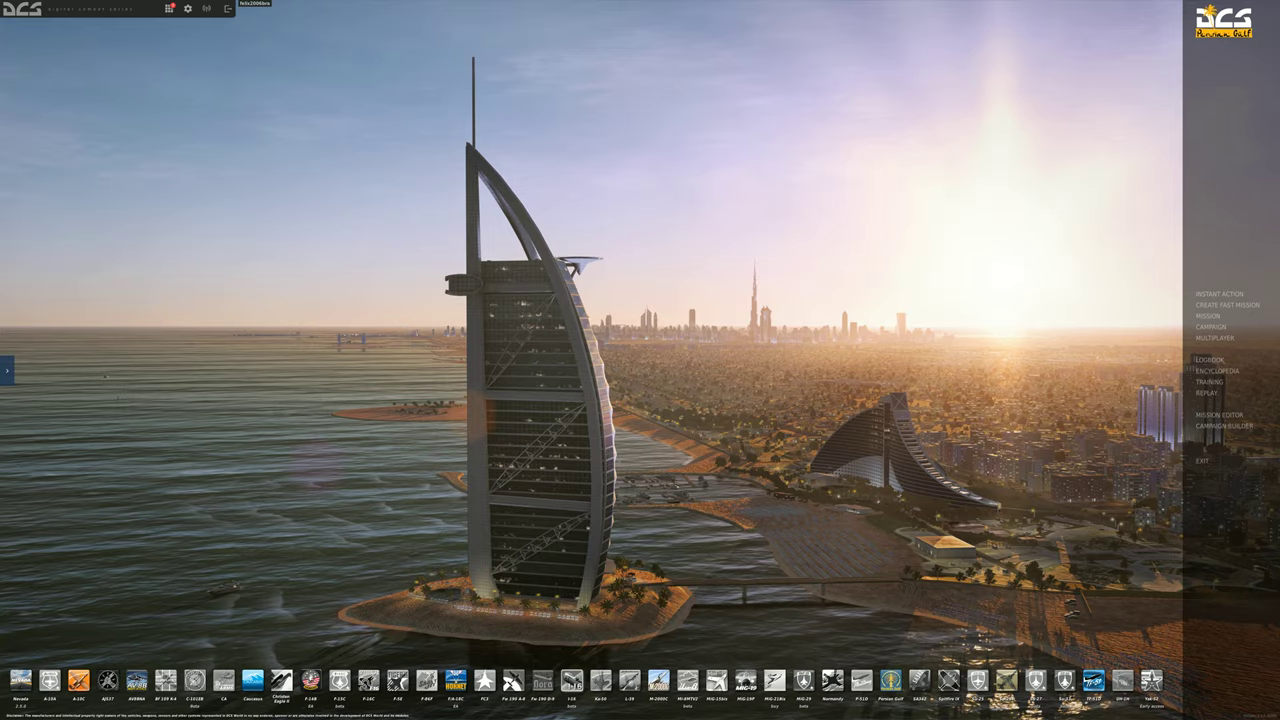
left_click(169, 9)
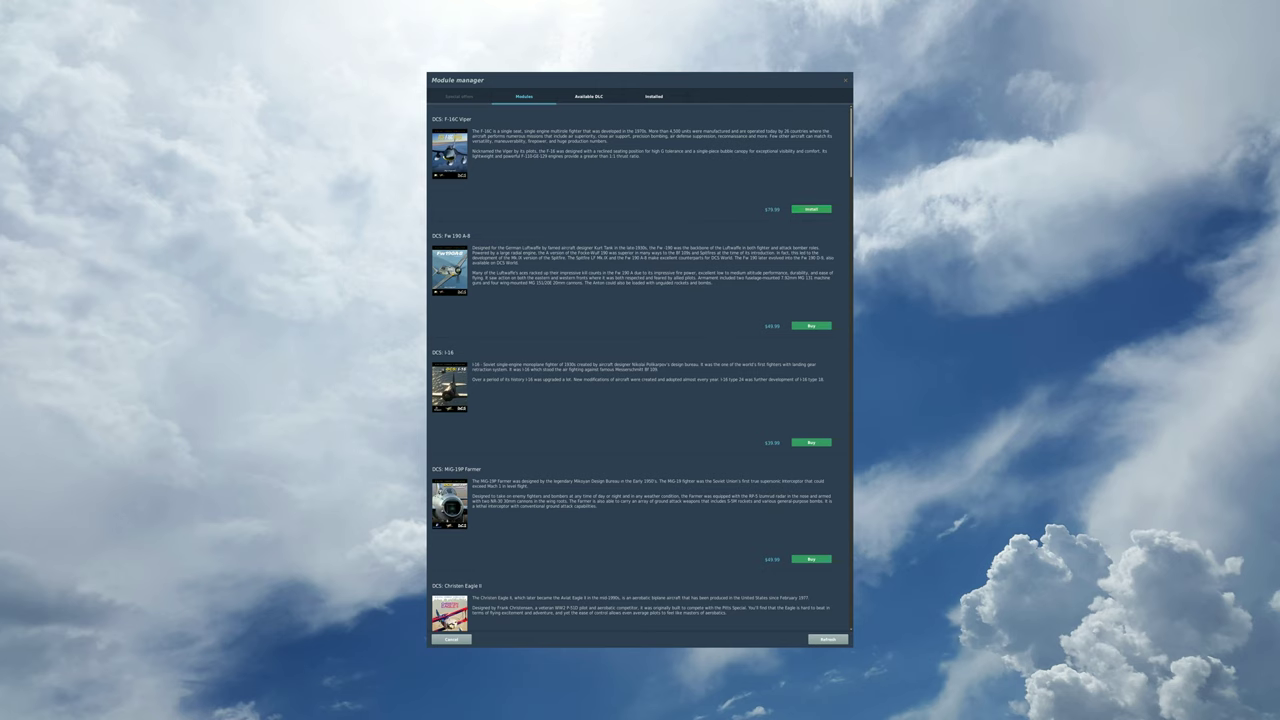
left_click(451, 639)
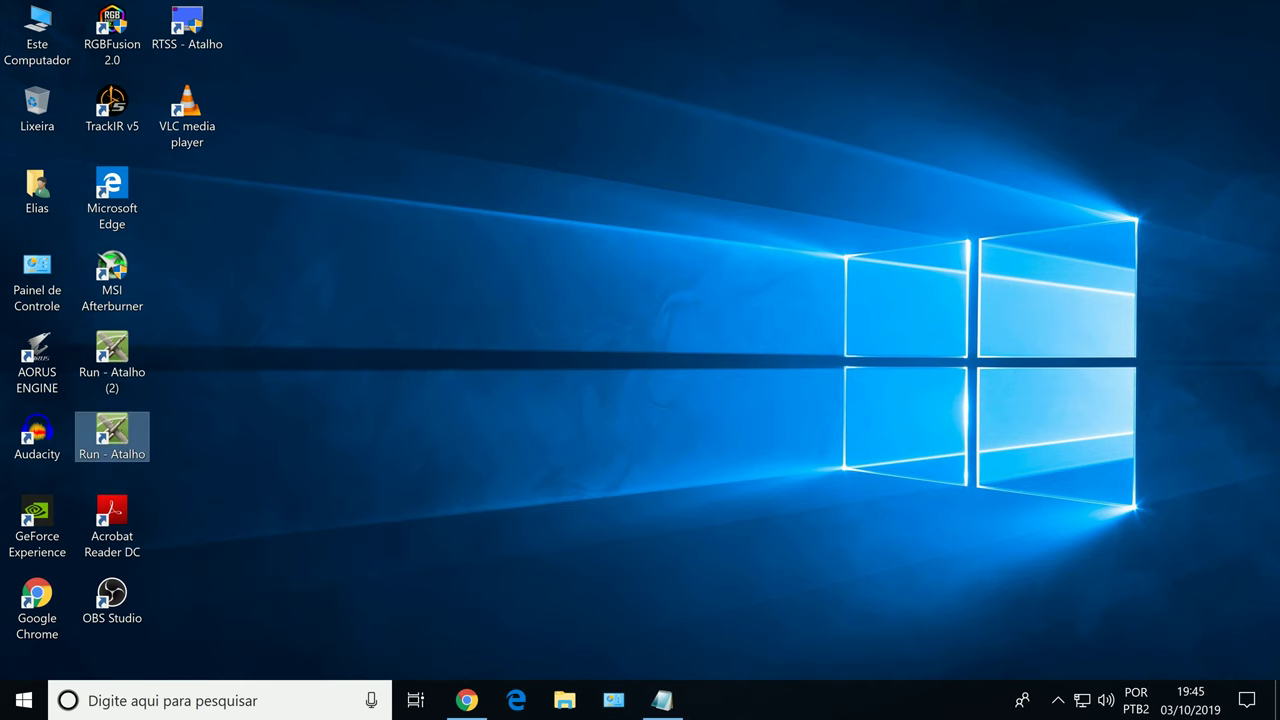
Refresh the Windows desktop and relaunch DCS World from the Run - Atalho shortcut.
right_click(476, 161)
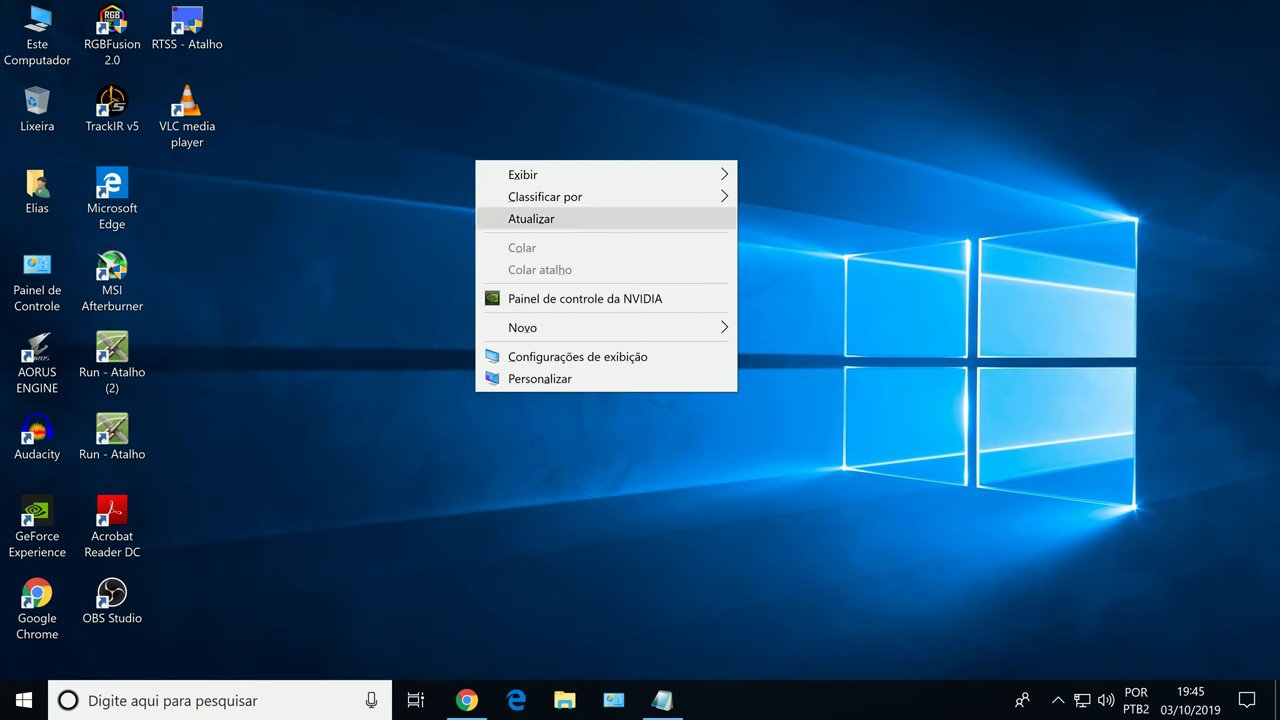
left_click(524, 219)
right_click(524, 224)
left_click(560, 284)
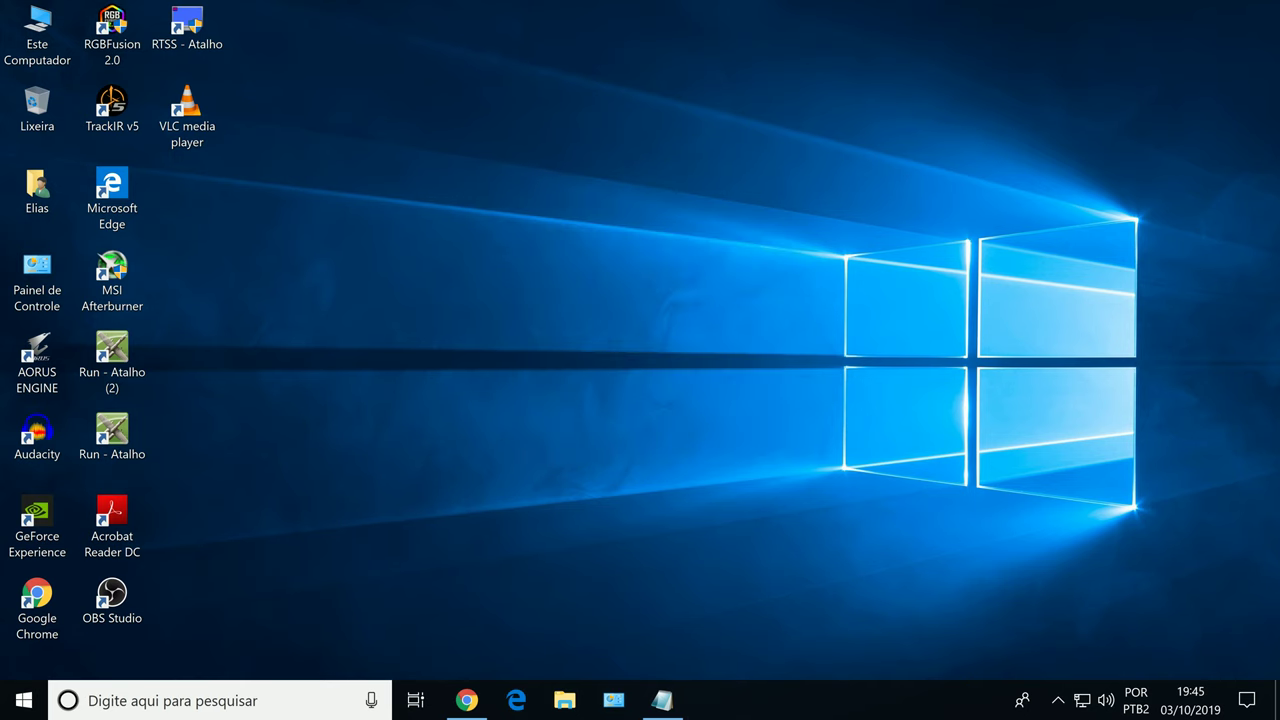
left_click(112, 432)
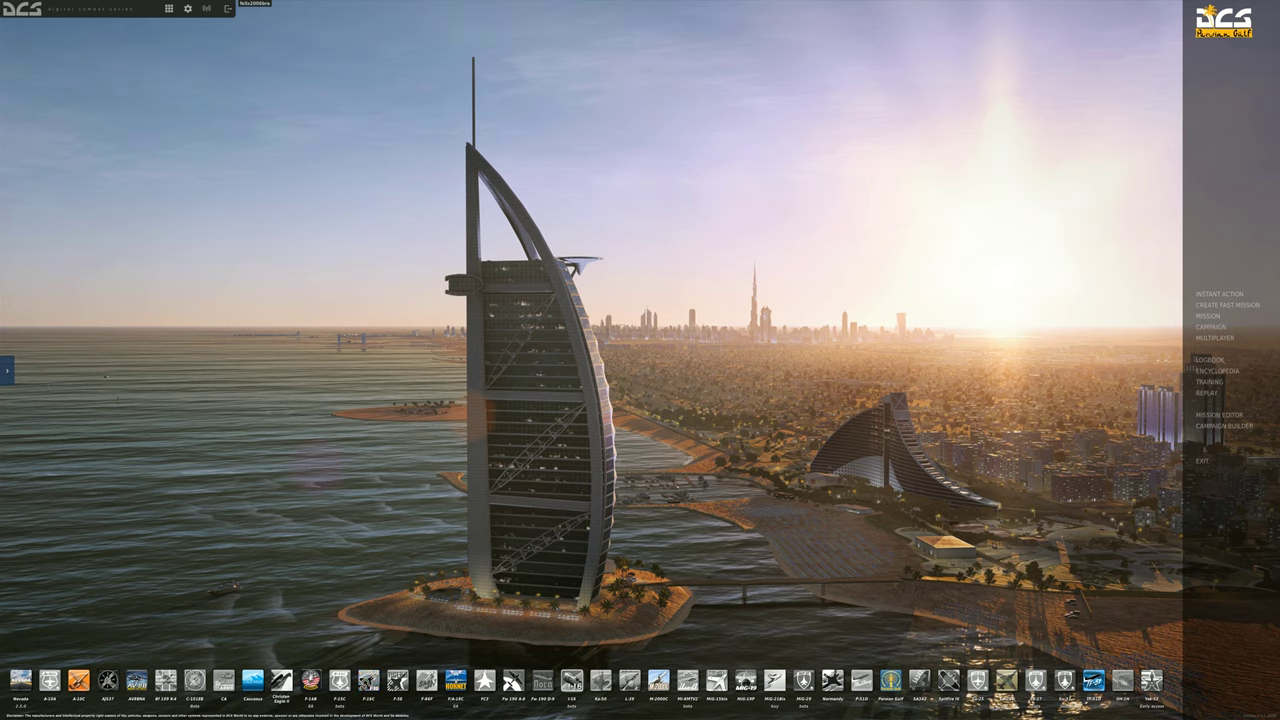
Clear the preselected modules in the Module manager, install DCS: F-16C Viper, and allow Digital Combat Simulator to make changes to the device.
left_click(6, 370)
left_click(168, 9)
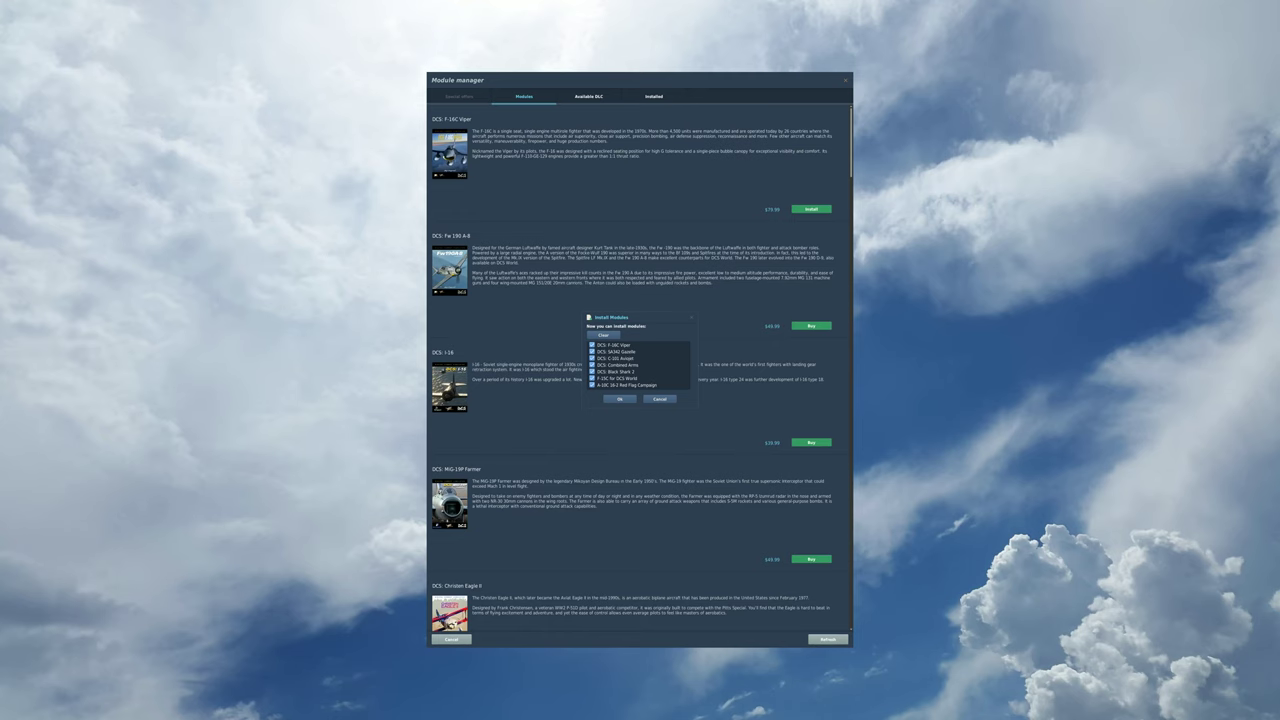
left_click(603, 335)
left_click(619, 398)
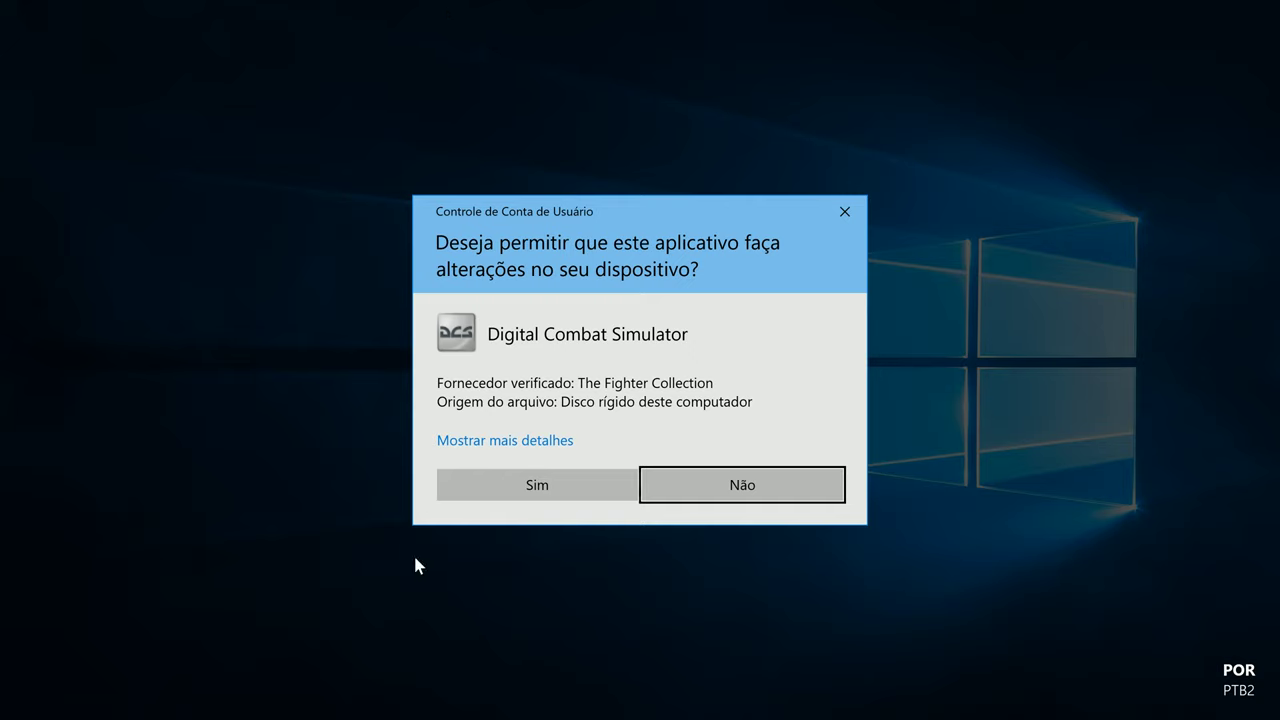
left_click(532, 495)
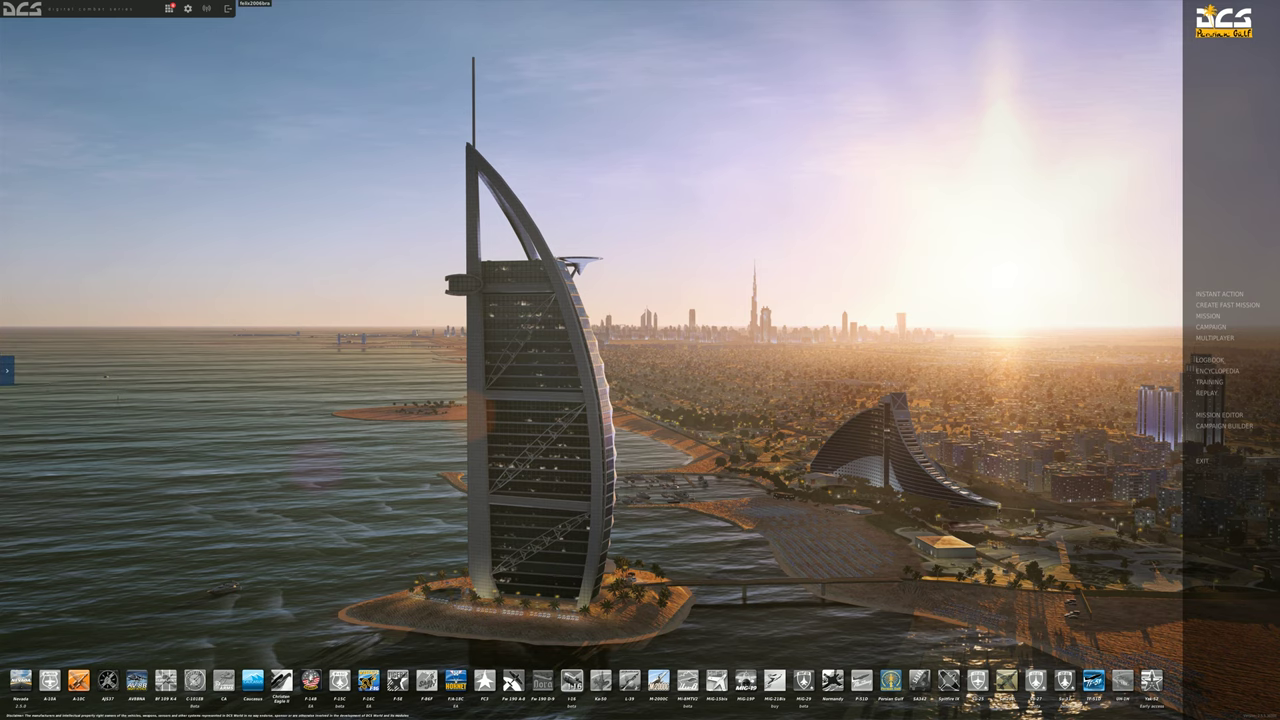
Clear all modules offered in the Install Modules dialog, confirm without installing any, and close the Module manager.
left_click(169, 8)
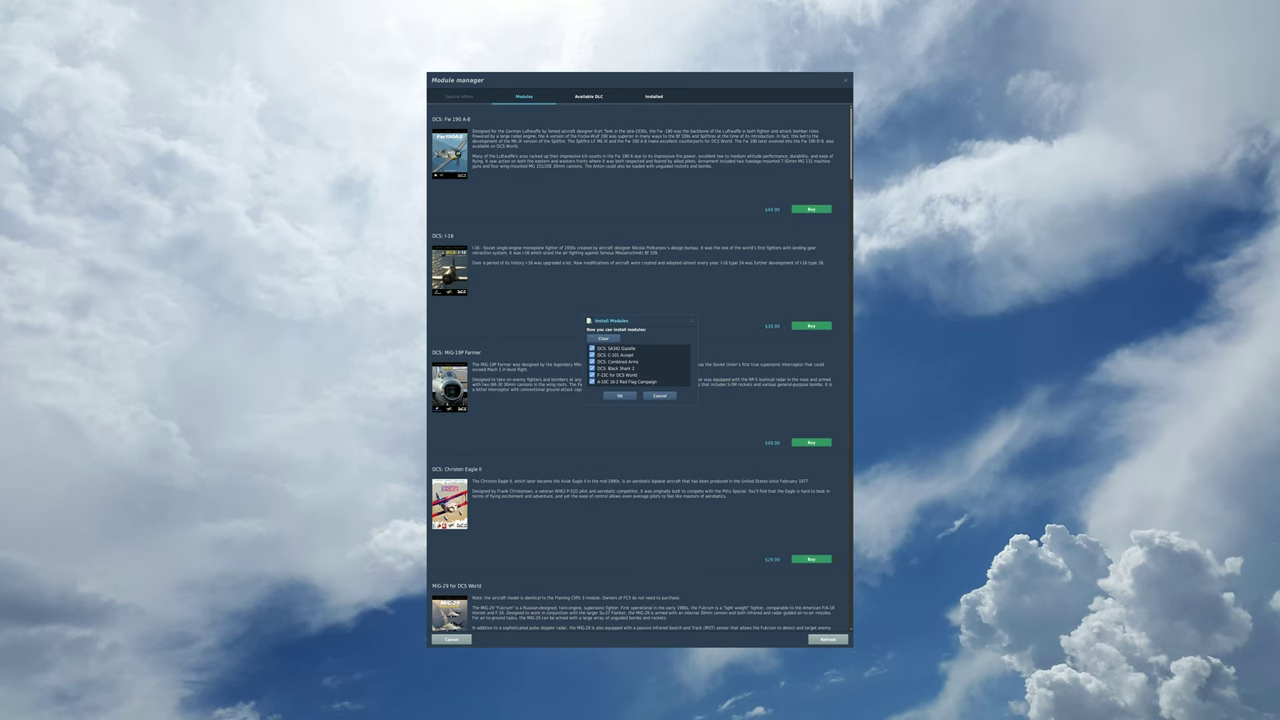
left_click(603, 338)
left_click(619, 396)
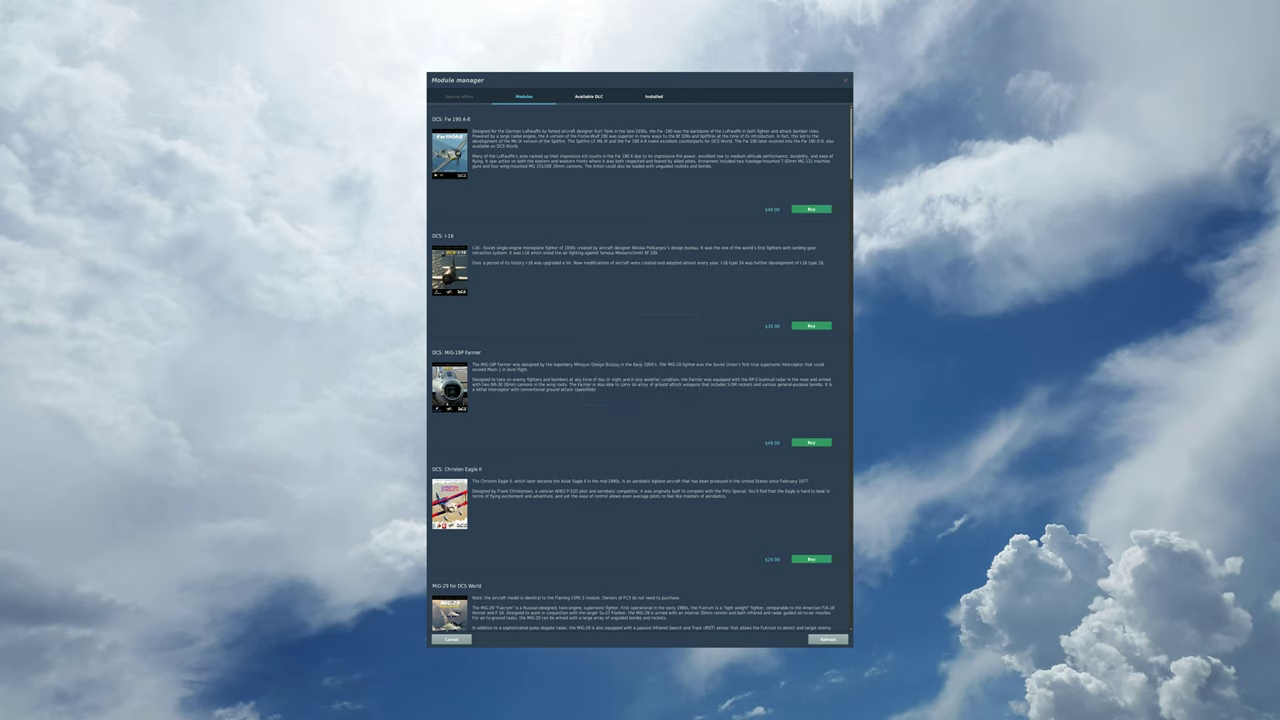
left_click(451, 639)
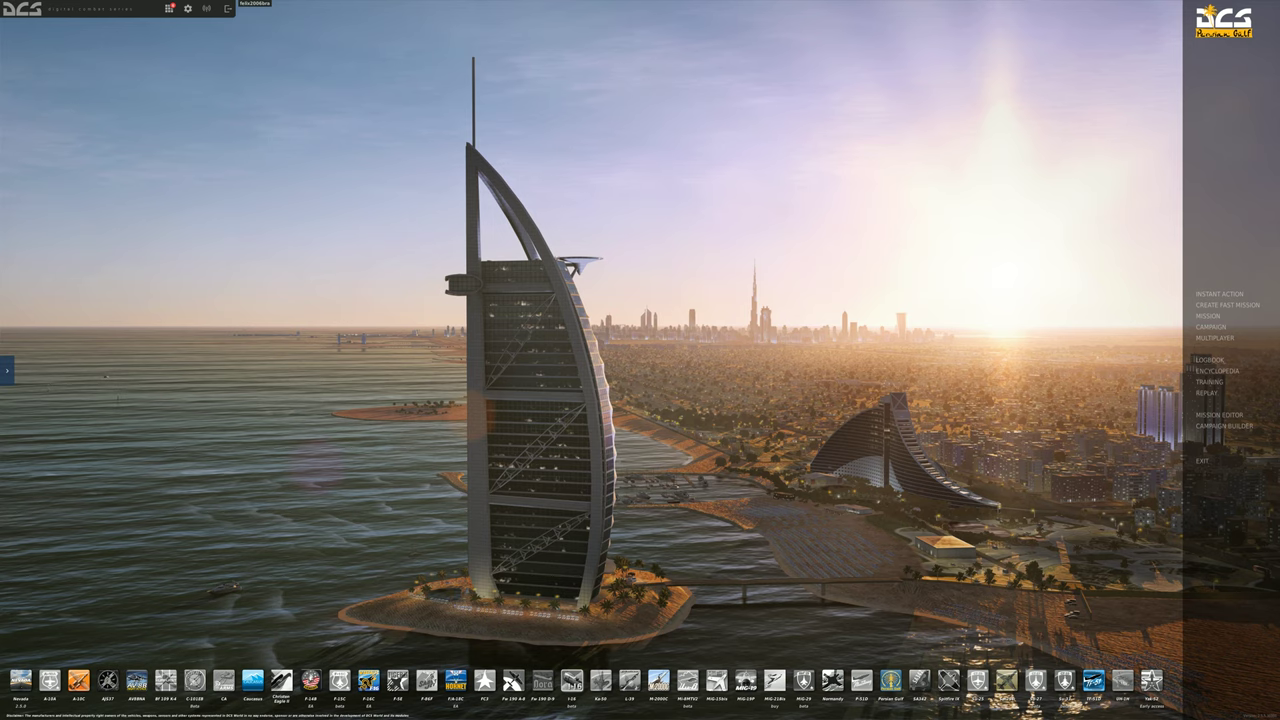
Look through the Special, Misc. and Gameplay settings in the game options.
left_click(187, 8)
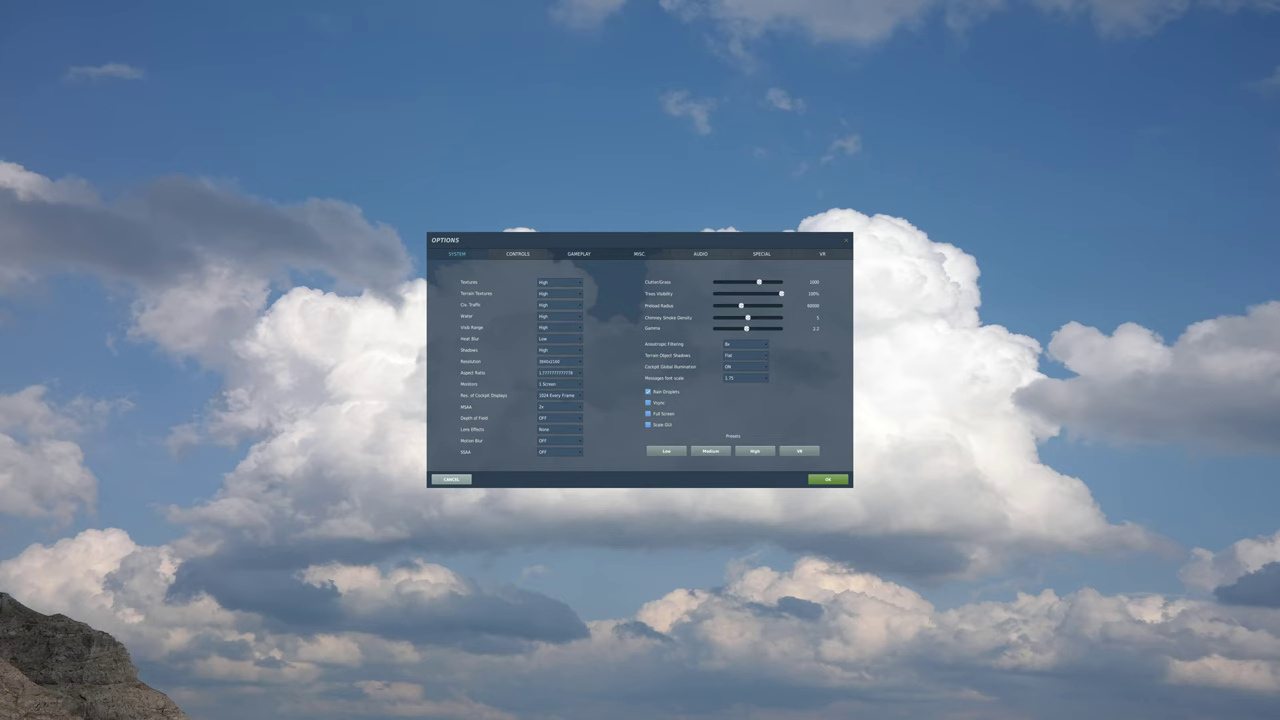
left_click(761, 253)
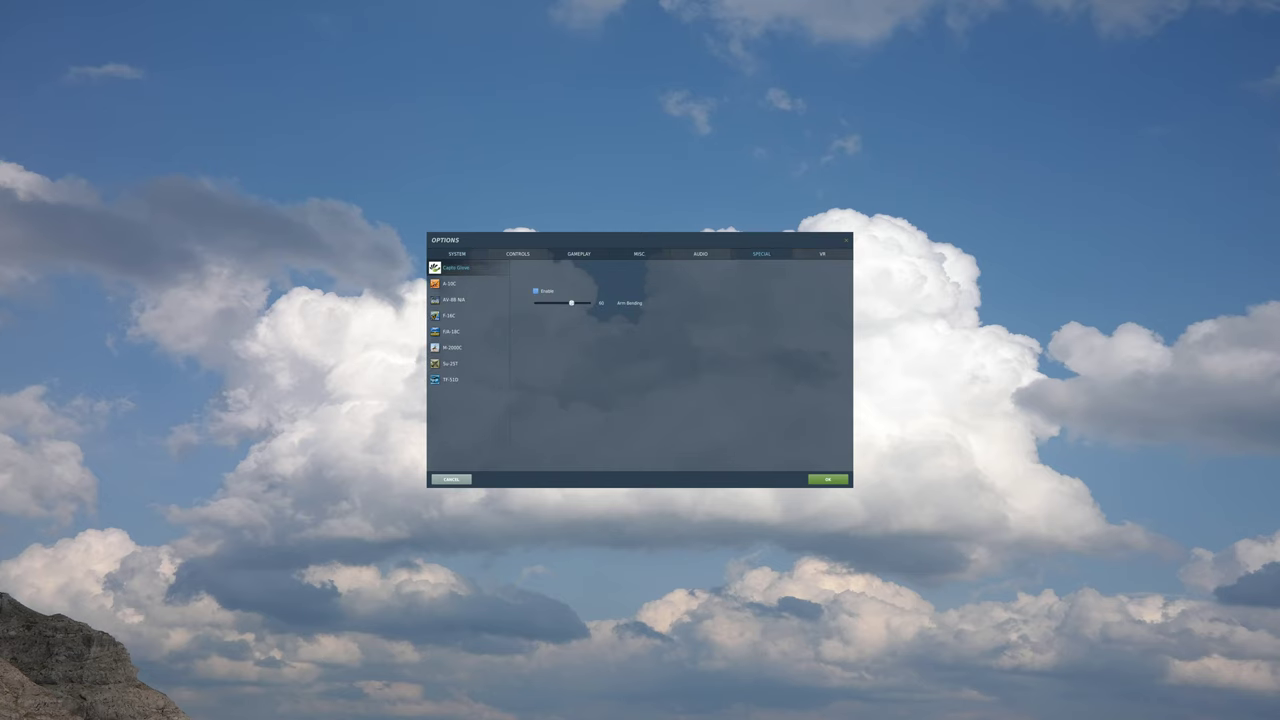
left_click(448, 283)
left_click(455, 267)
left_click(639, 253)
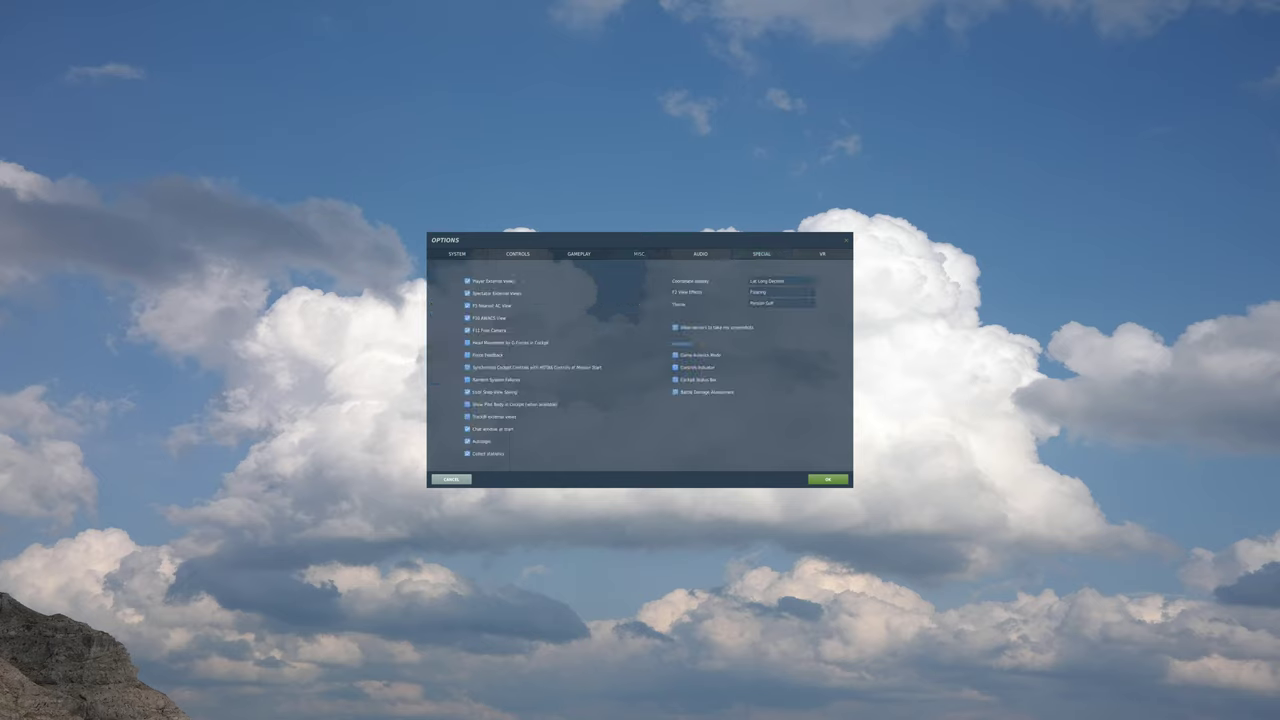
left_click(578, 253)
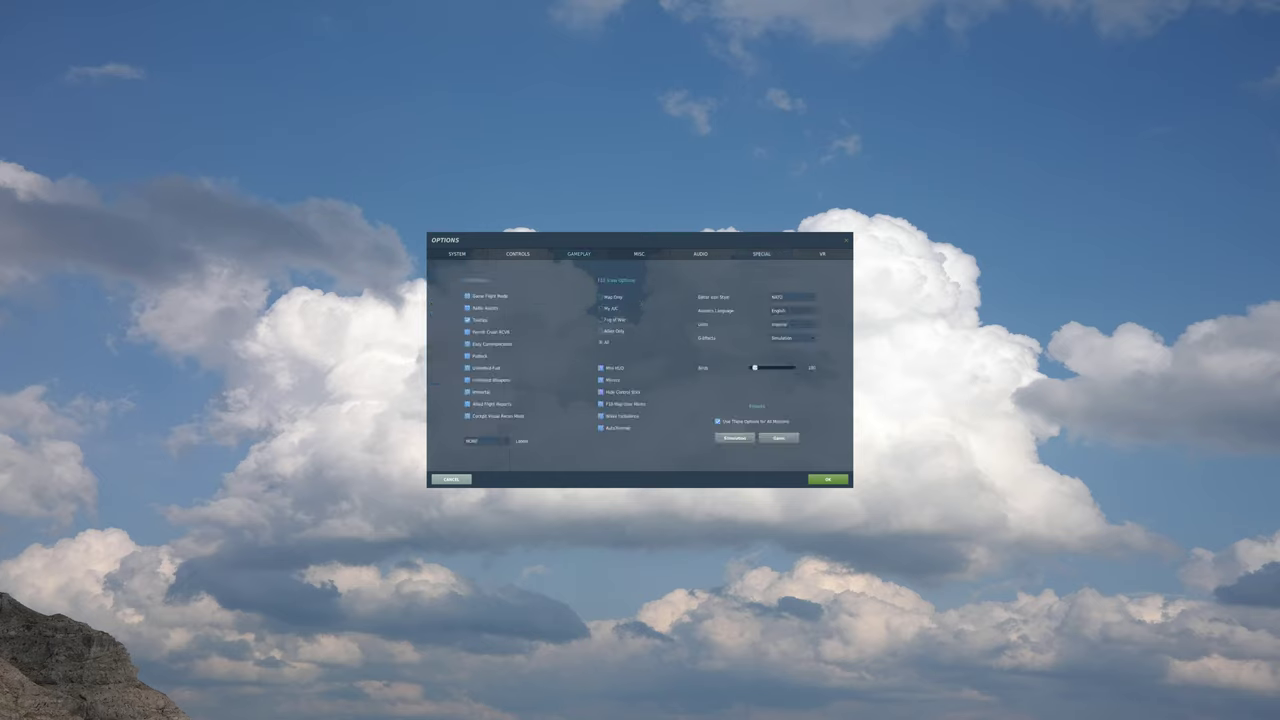
Set the main menu theme to F-16C in the miscellaneous options and apply the settings.
left_click(639, 253)
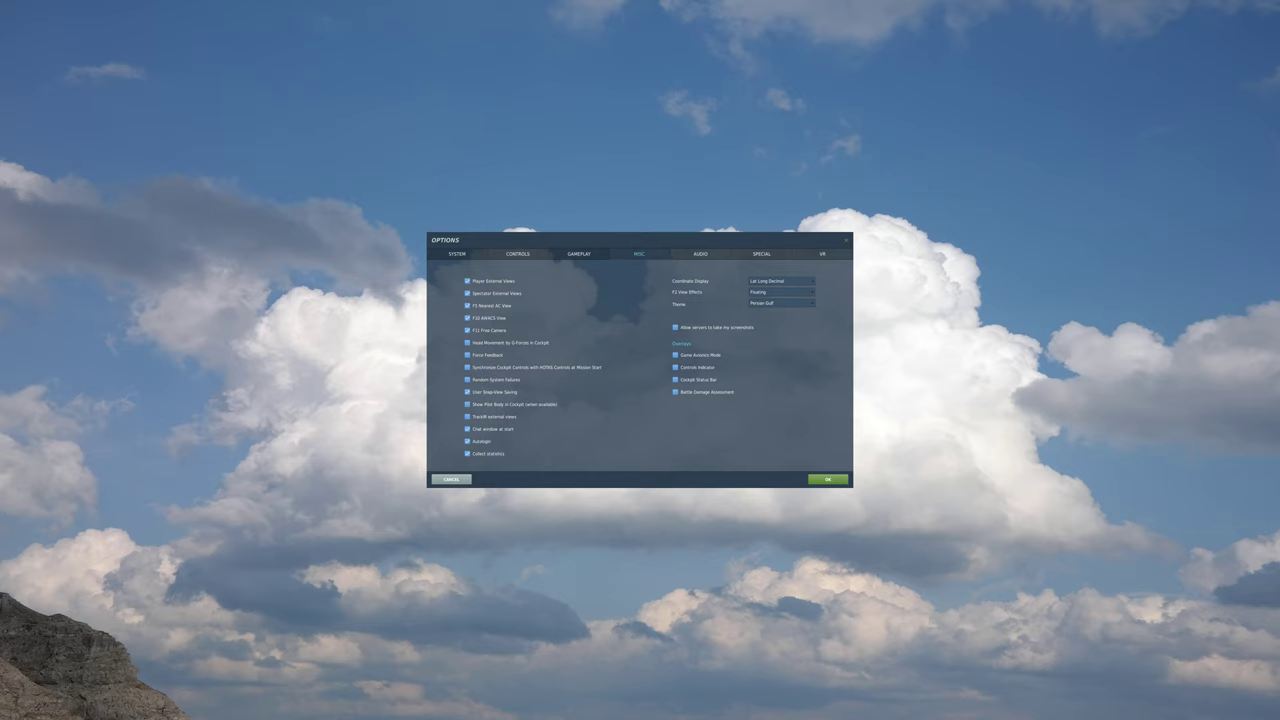
left_click(781, 302)
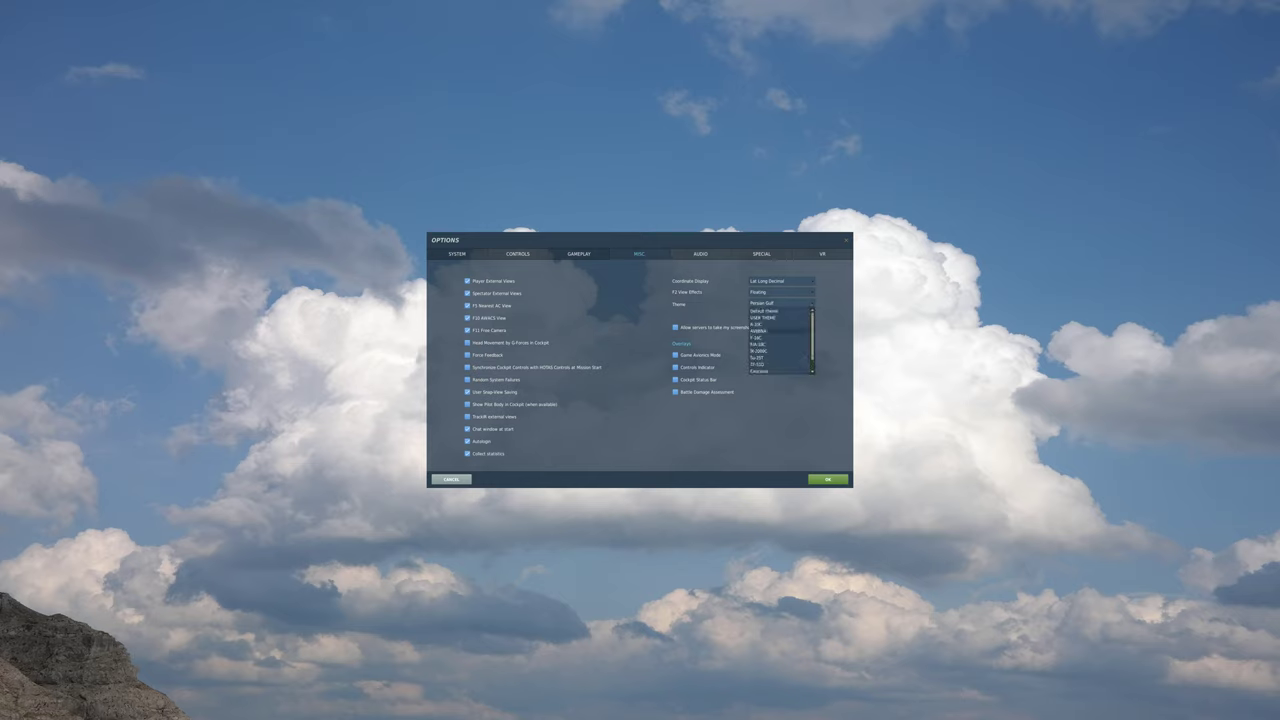
left_click(760, 324)
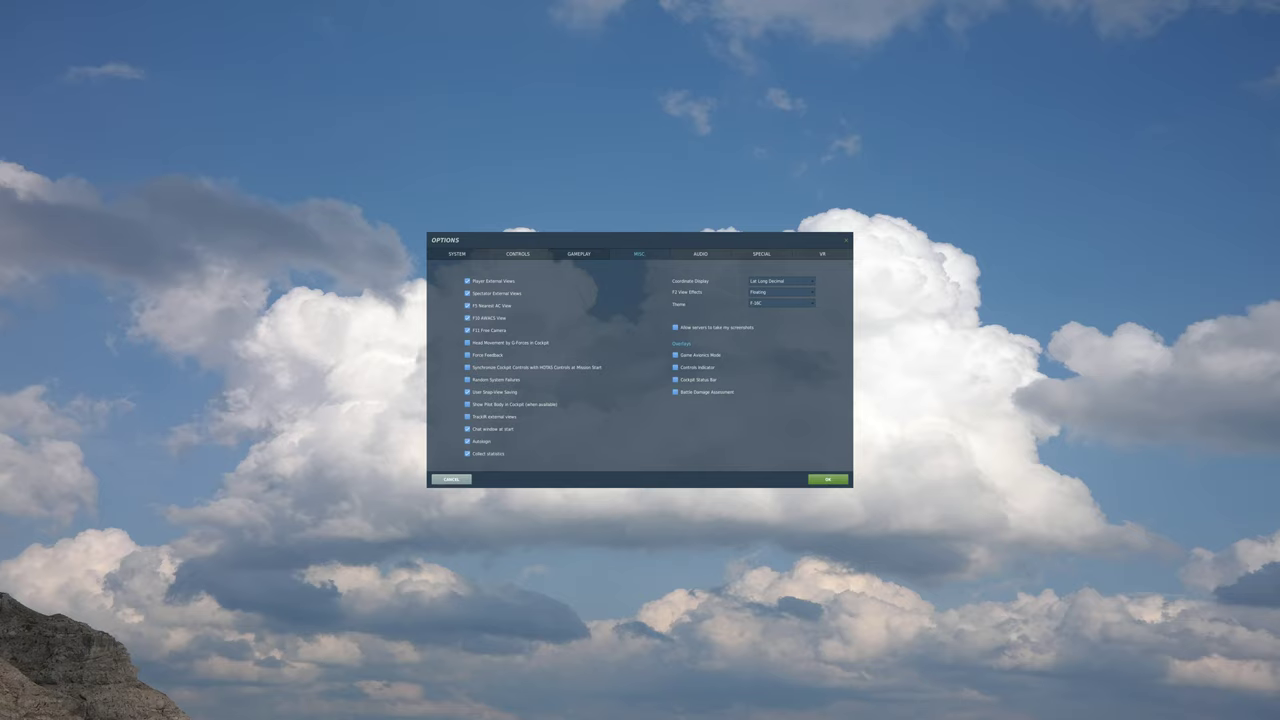
left_click(700, 253)
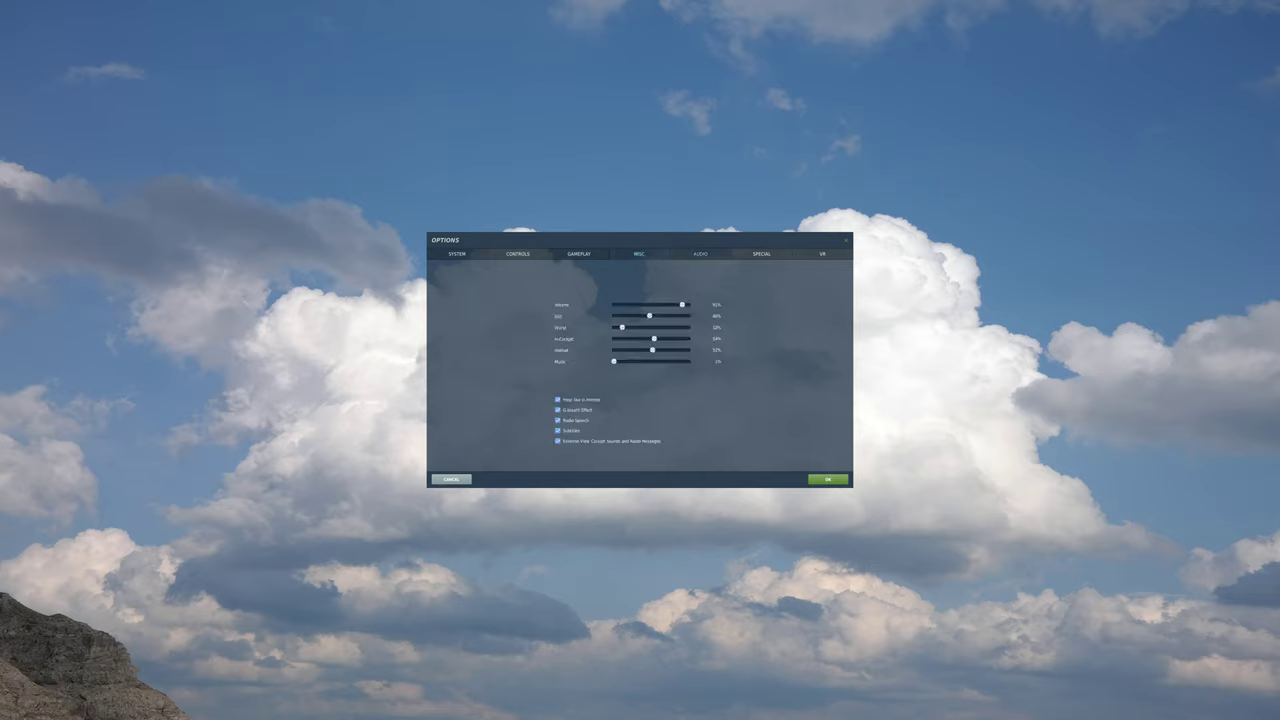
left_click(761, 253)
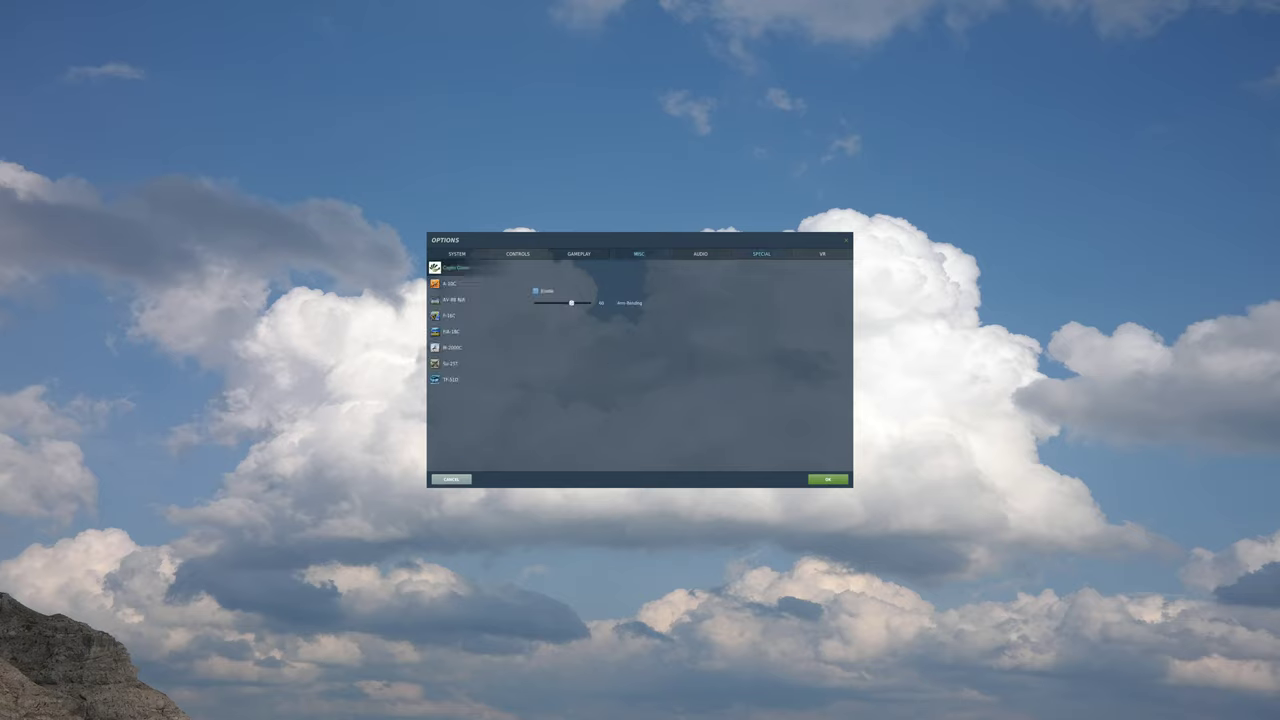
left_click(700, 253)
left_click(639, 253)
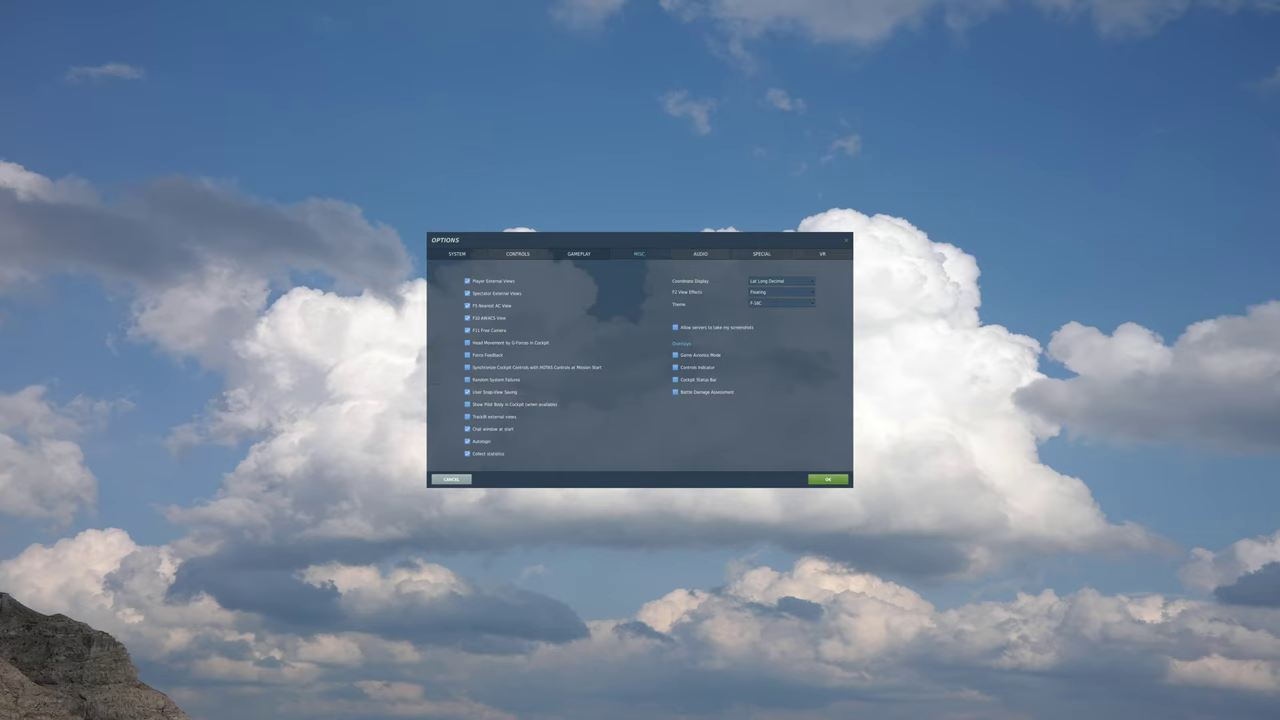
left_click(828, 479)
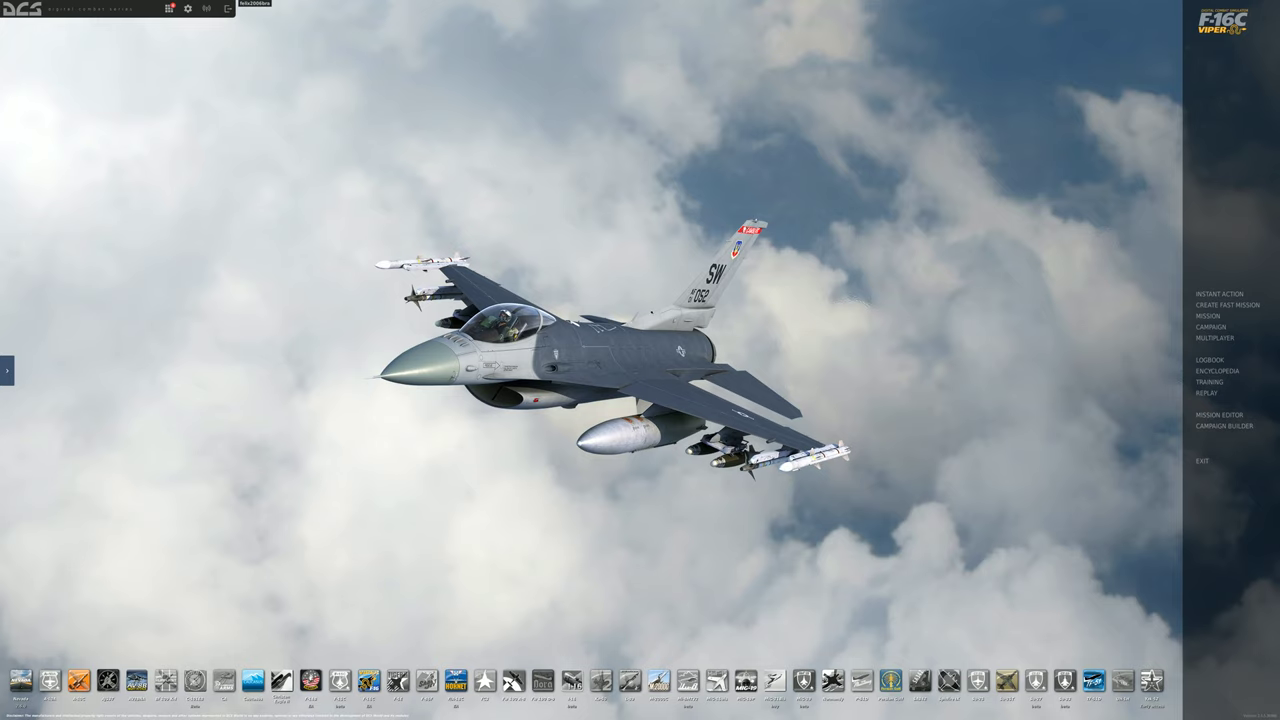